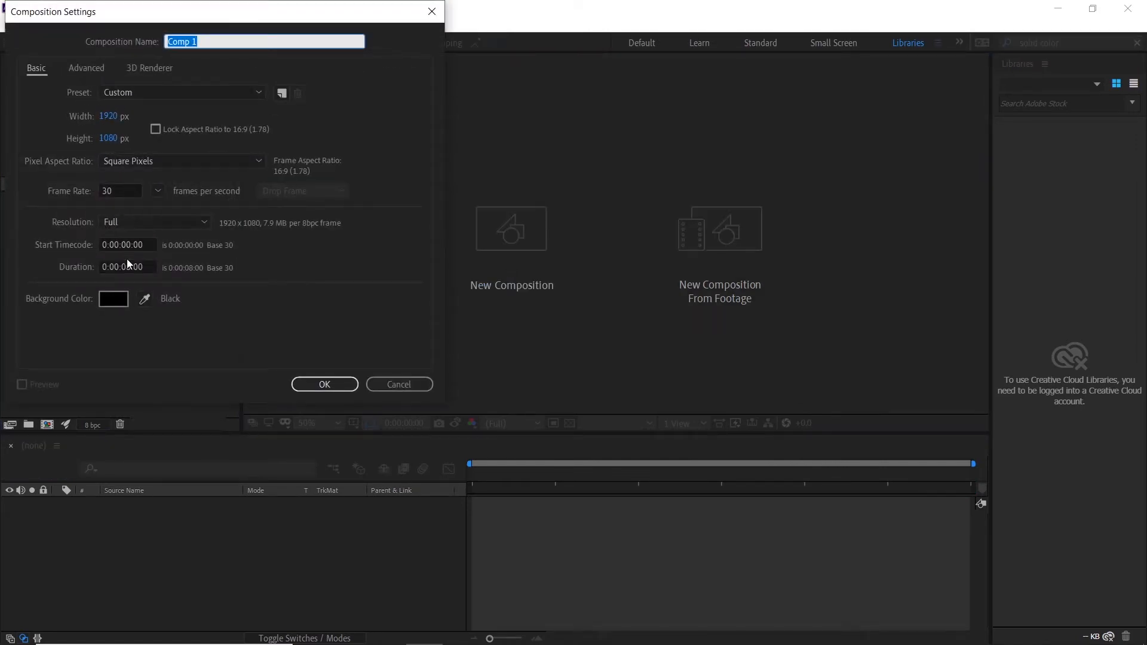
# - Create the 1920 x 1080, 30 fps, 8-second Comp 1 and import the Instagram logo PNG from the "logos to thumnails" folder
pyautogui.click(311, 382)
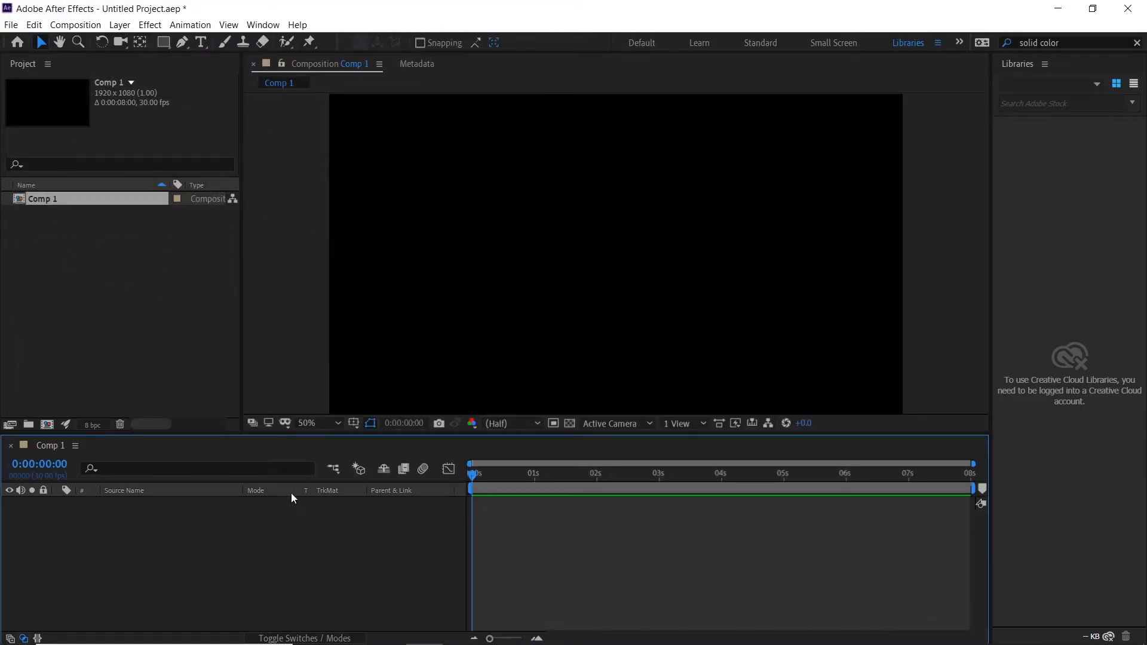
pyautogui.click(312, 630)
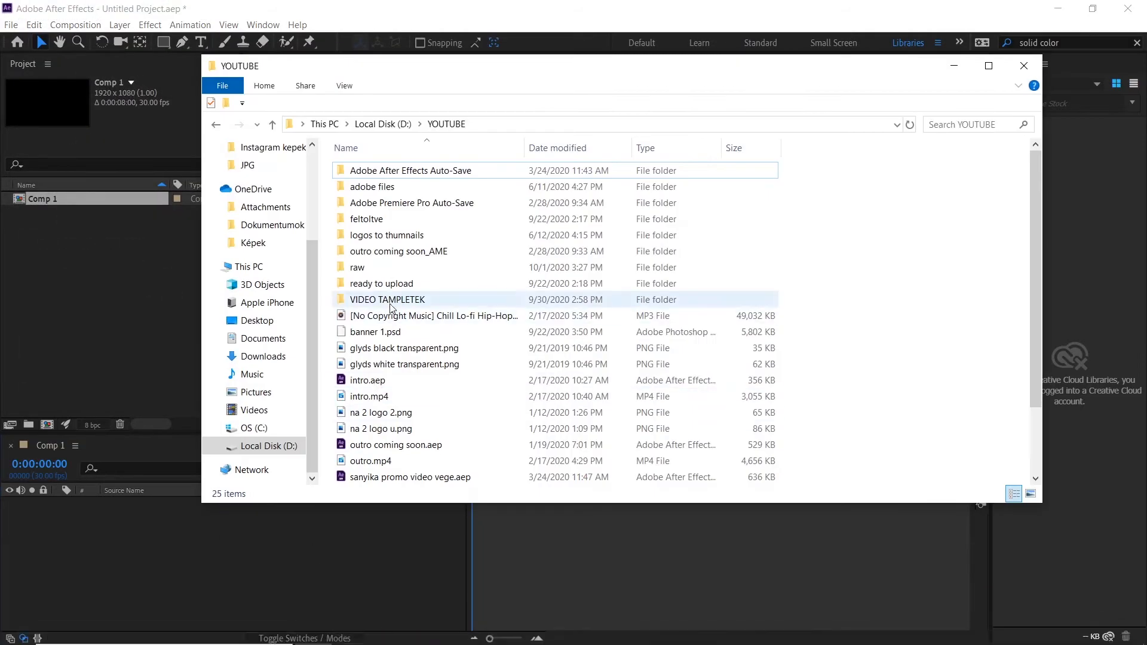
pyautogui.doubleClick(423, 235)
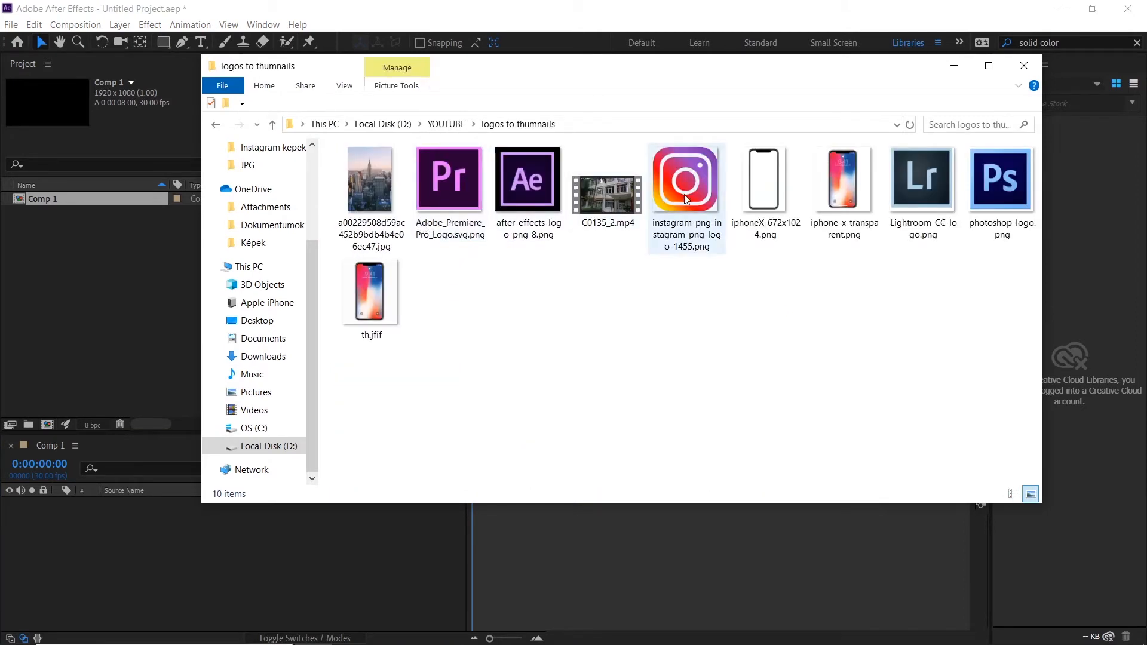
pyautogui.moveTo(686, 204); pyautogui.dragTo(143, 270)
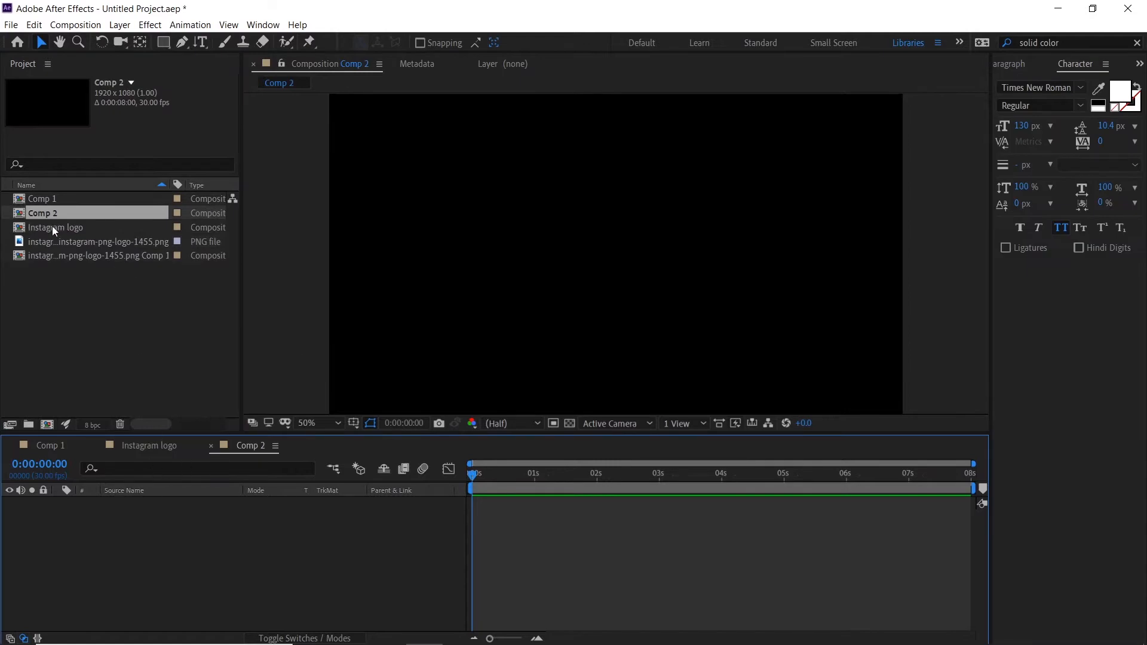
# - Add the Instagram logo composition to Comp 2 as a layer, narrow it, and move it within the frame
pyautogui.moveTo(49, 225); pyautogui.dragTo(123, 511)
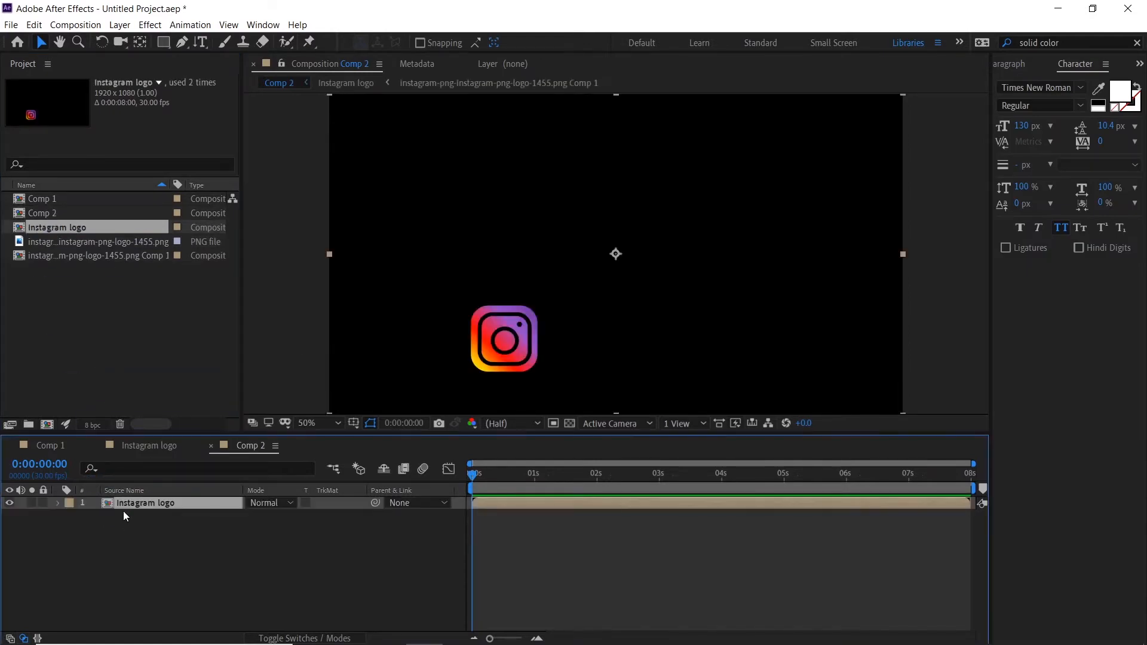
pyautogui.moveTo(491, 340); pyautogui.dragTo(486, 272)
pyautogui.moveTo(897, 346); pyautogui.dragTo(783, 345)
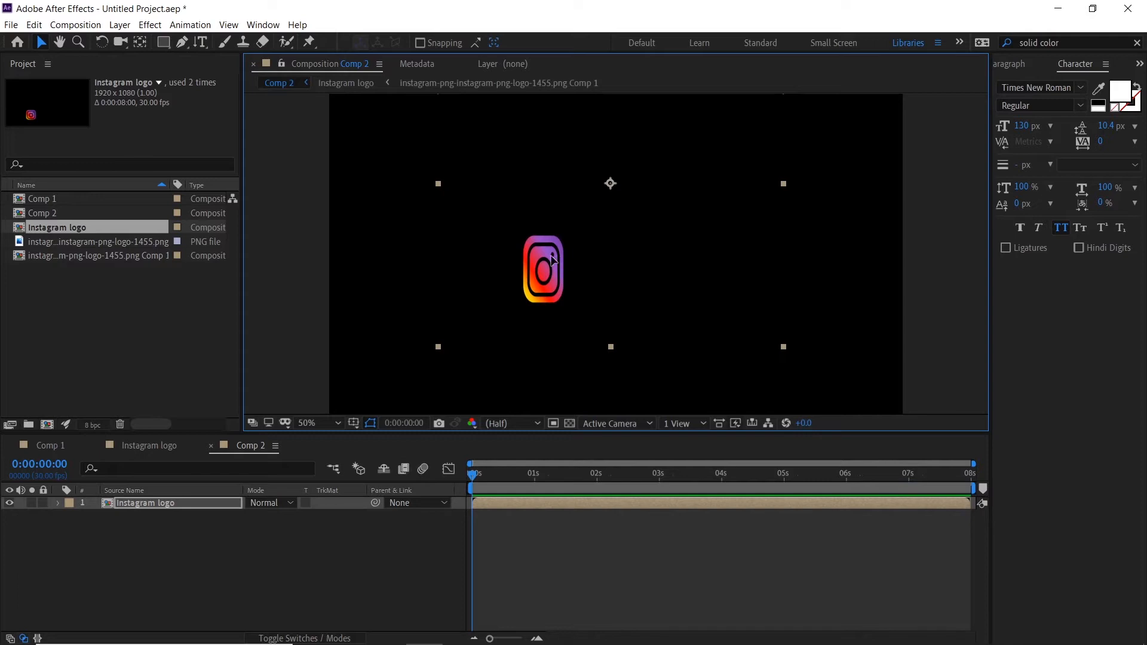
pyautogui.moveTo(550, 285); pyautogui.dragTo(565, 303)
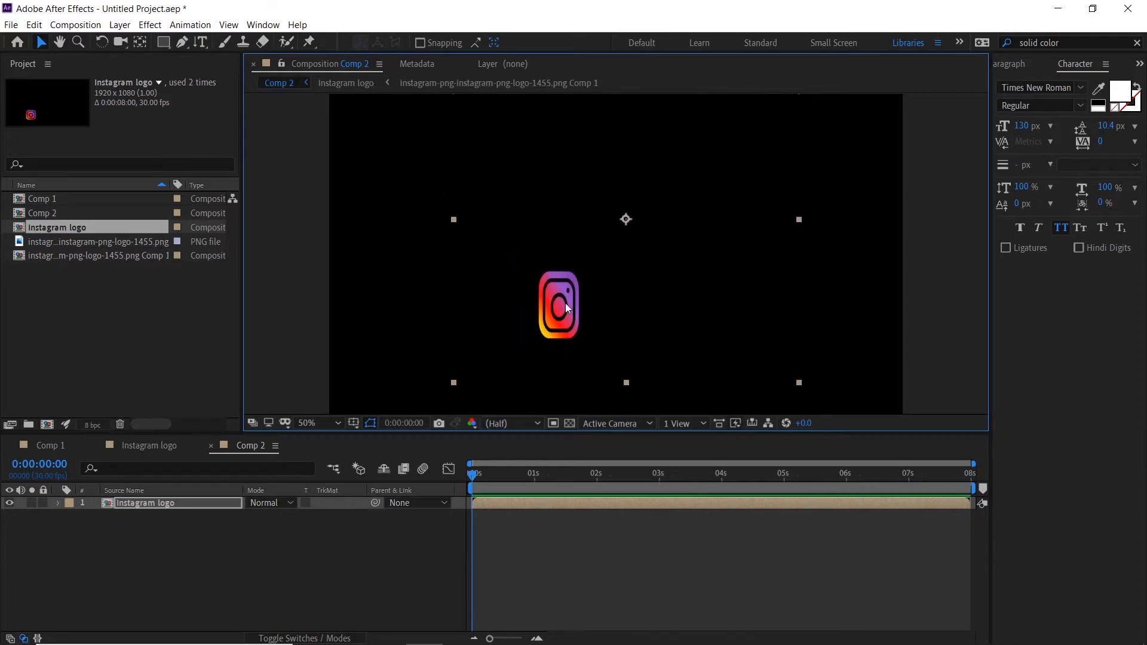
# - Open the nested Instagram logo composition, shrink its logo layer, and move it toward the left half of the frame
pyautogui.doubleClick(564, 303)
pyautogui.moveTo(506, 332); pyautogui.dragTo(550, 286)
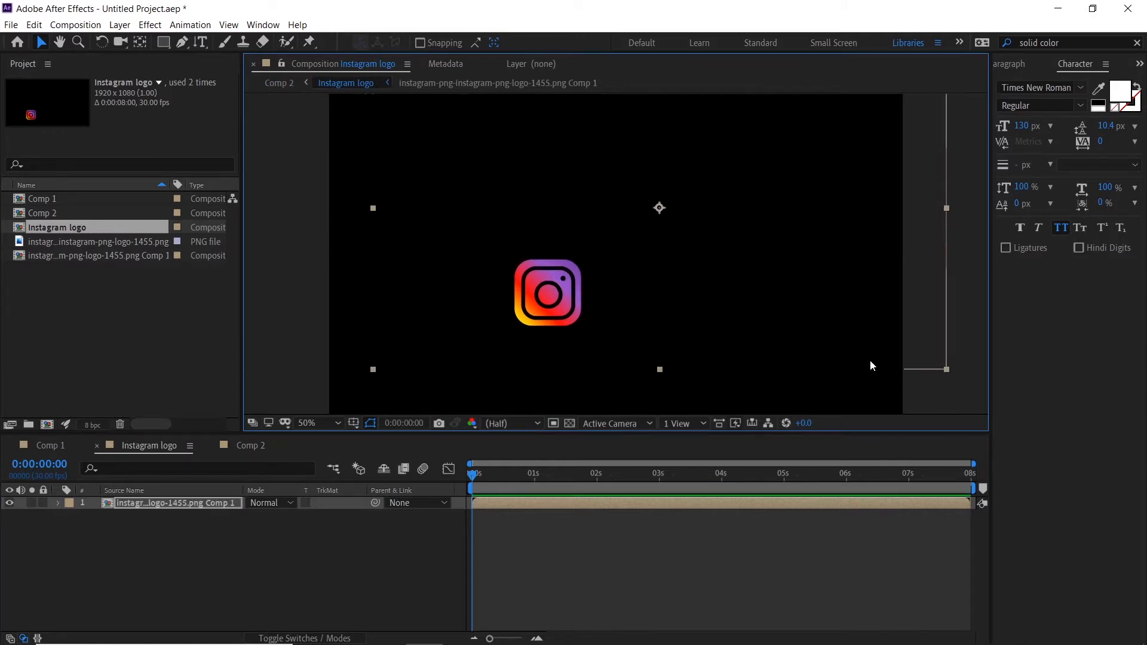
pyautogui.moveTo(661, 372)
pyautogui.mouseDown()
pyautogui.moveTo(722, 382)
pyautogui.moveTo(676, 391)
pyautogui.moveTo(668, 363)
pyautogui.mouseUp()
pyautogui.moveTo(911, 360); pyautogui.dragTo(767, 277)
pyautogui.moveTo(642, 251); pyautogui.dragTo(491, 305)
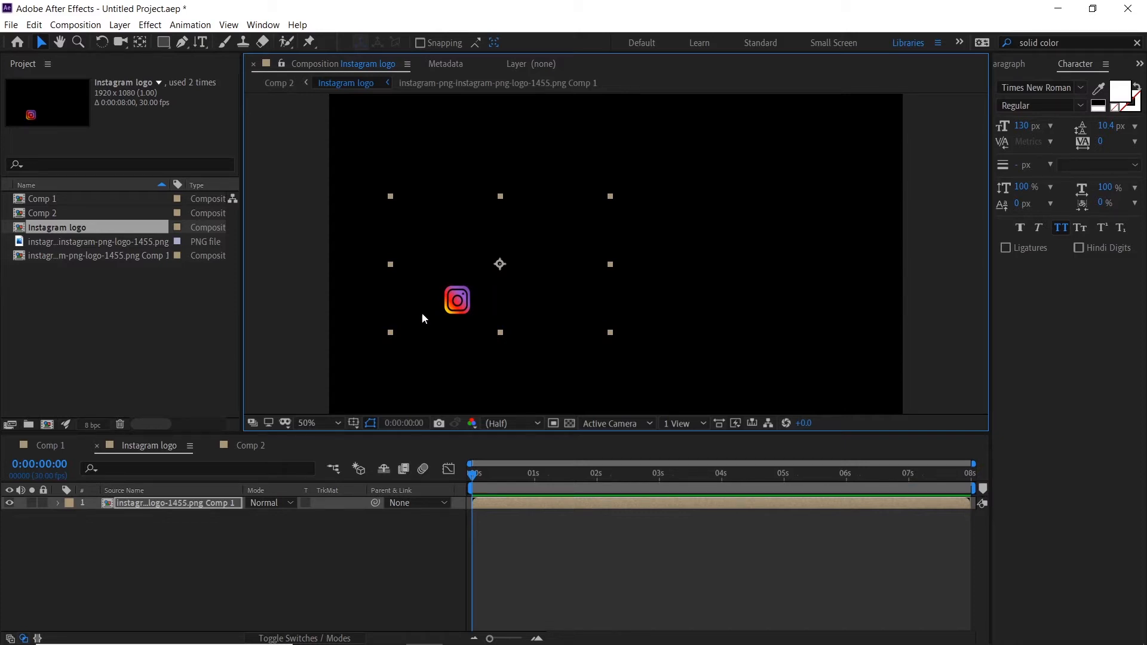
# - Try 50% for both the horizontal and vertical scale of the logo layer, ending with a horizontal scale of 50%
pyautogui.click(235, 530)
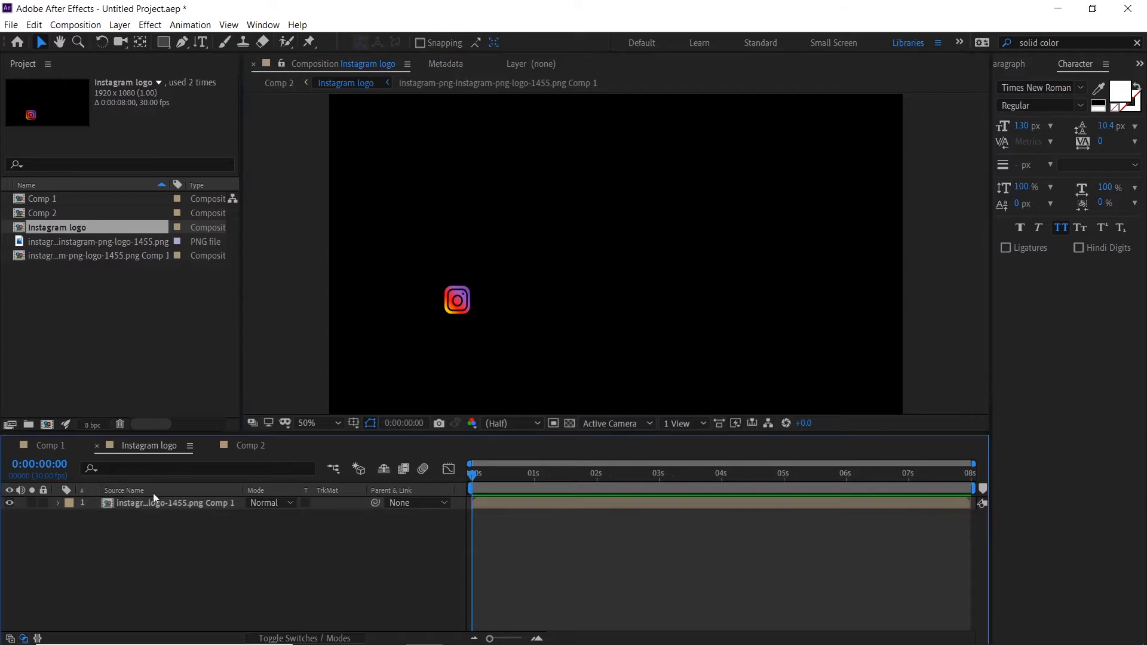
pyautogui.click(107, 504)
pyautogui.press('s')
pyautogui.click(270, 515)
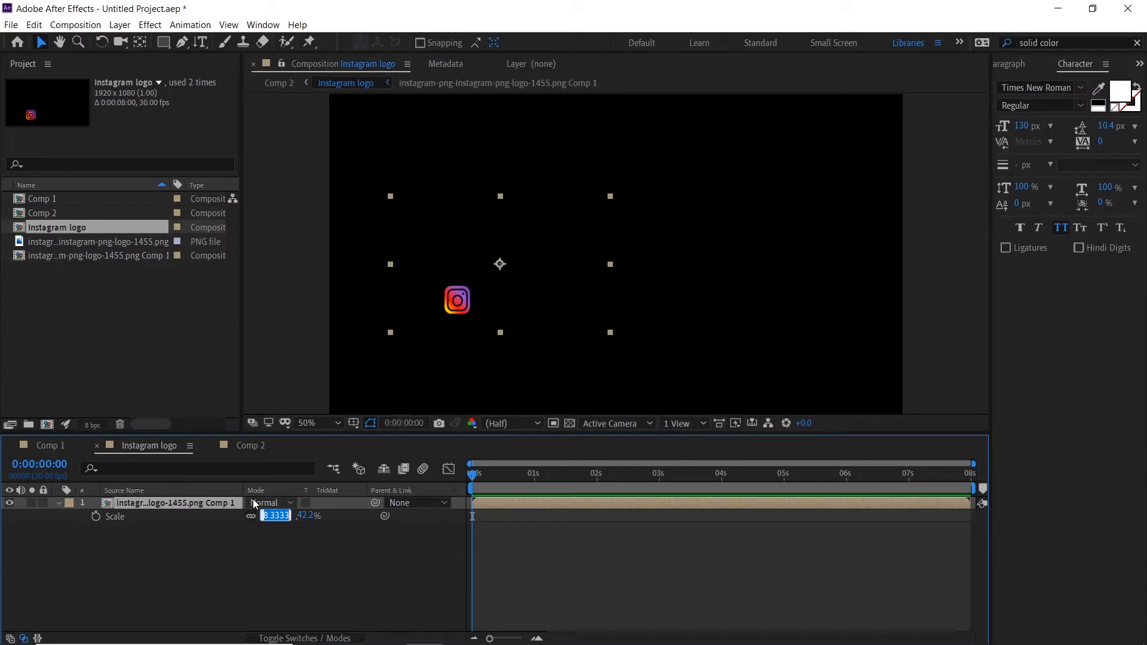
pyautogui.write('50')
pyautogui.press('Return')
pyautogui.click(293, 514)
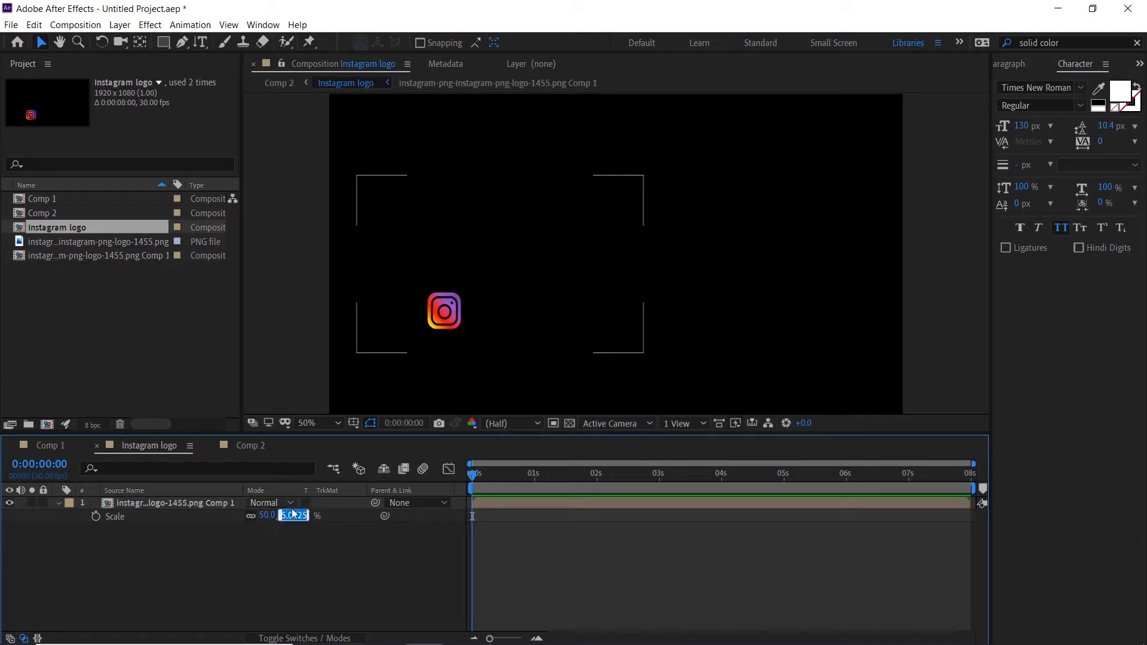
pyautogui.write('50')
pyautogui.click(297, 536)
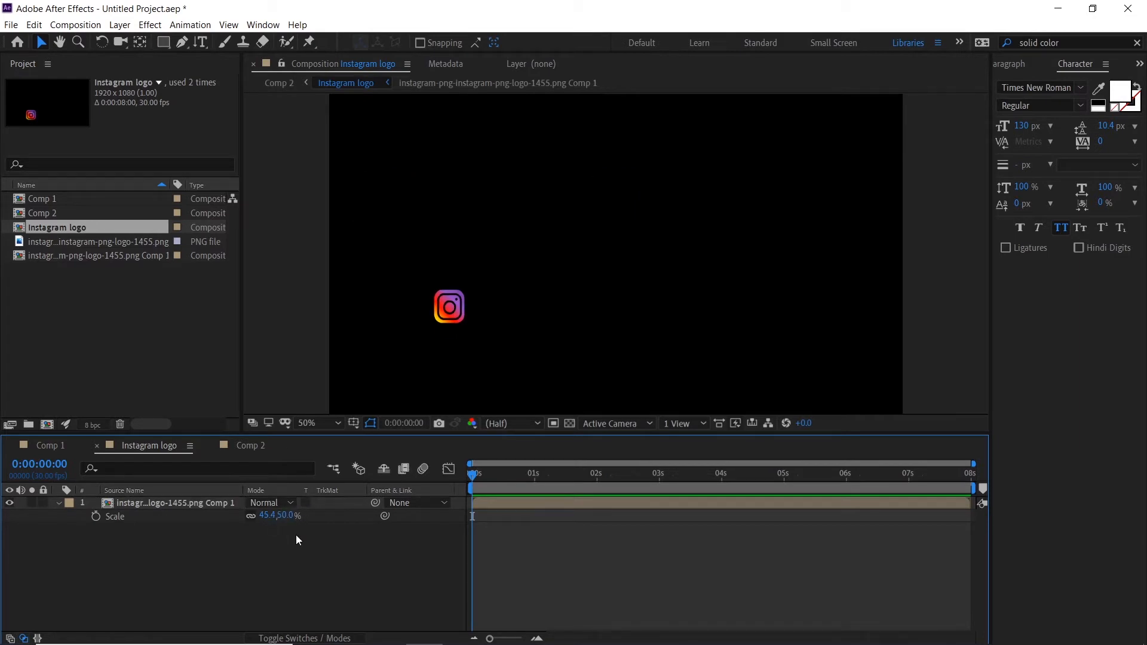
pyautogui.click(268, 516)
pyautogui.write('50')
pyautogui.click(292, 570)
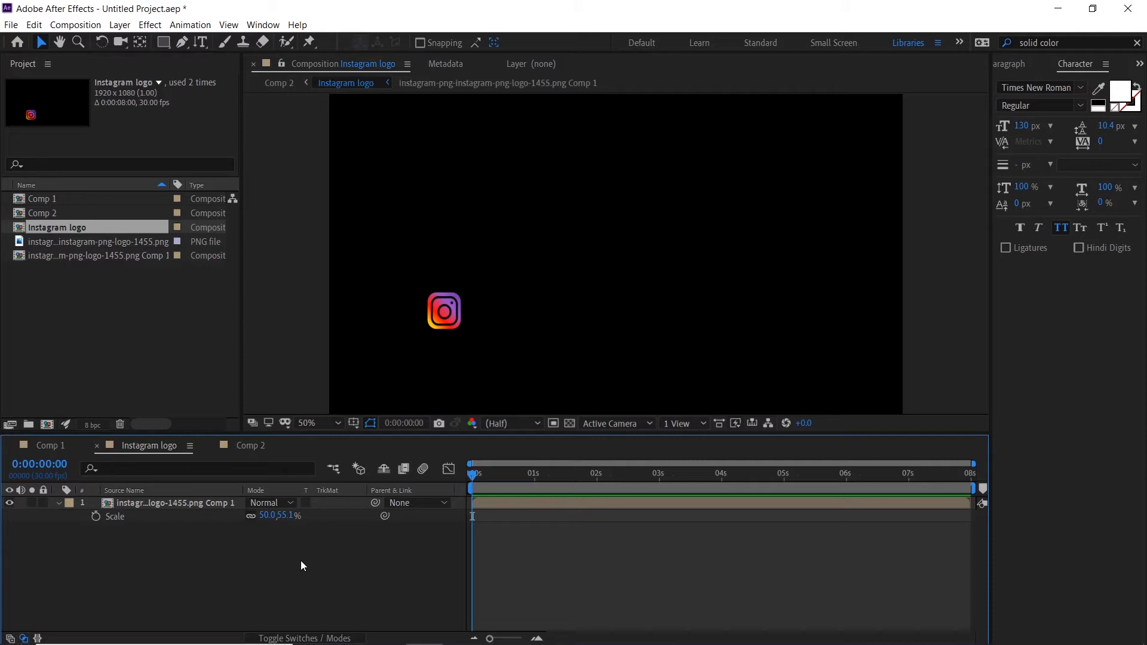
# - Nudge the logo layer slightly left and well upward to about the vertical middle of the frame
pyautogui.click(451, 321)
pyautogui.hotkey('shift', 'Left')
pyautogui.hotkey('shift', 'Left')
pyautogui.hotkey('shift', 'Left')
pyautogui.hotkey('shift', 'Left')
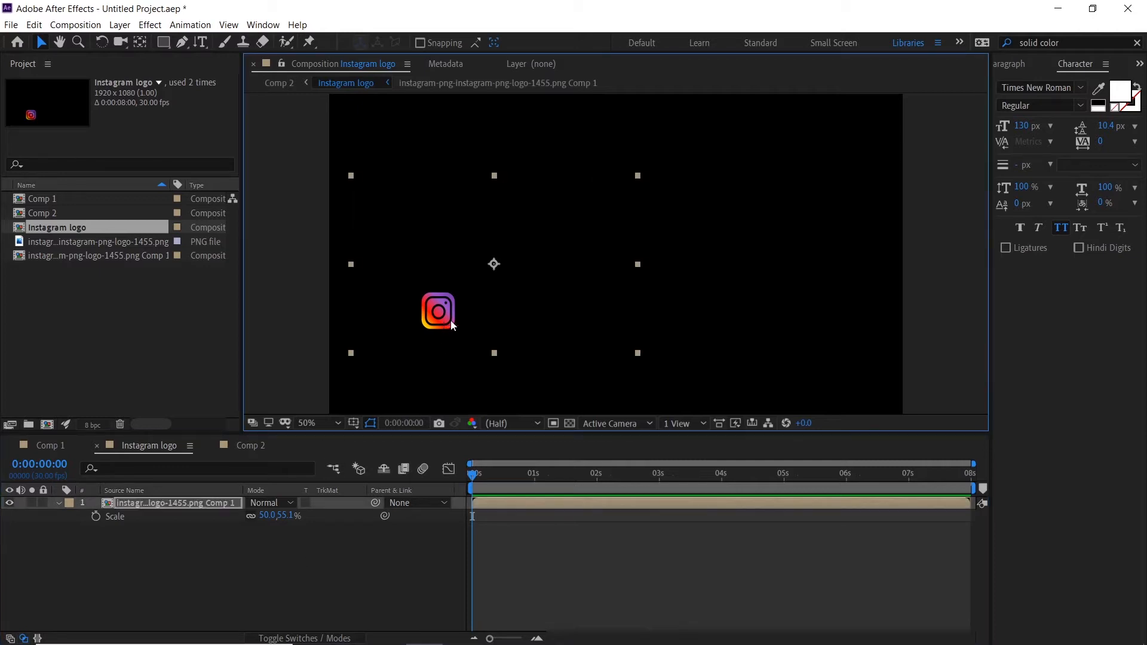
pyautogui.hotkey('shift', 'Right')
pyautogui.hotkey('shift', 'Right')
pyautogui.hotkey('shift', 'Up')
pyautogui.hotkey('shift', 'Up')
pyautogui.hotkey('shift', 'Up')
pyautogui.hotkey('shift', 'Up')
pyautogui.hotkey('shift', 'Up')
pyautogui.hotkey('shift', 'Up')
pyautogui.hotkey('shift', 'Up')
pyautogui.hotkey('shift', 'Up')
pyautogui.hotkey('shift', 'Up')
pyautogui.hotkey('shift', 'Up')
pyautogui.hotkey('shift', 'Up')
pyautogui.hotkey('shift', 'Up')
pyautogui.hotkey('shift', 'Up')
pyautogui.hotkey('shift', 'Up')
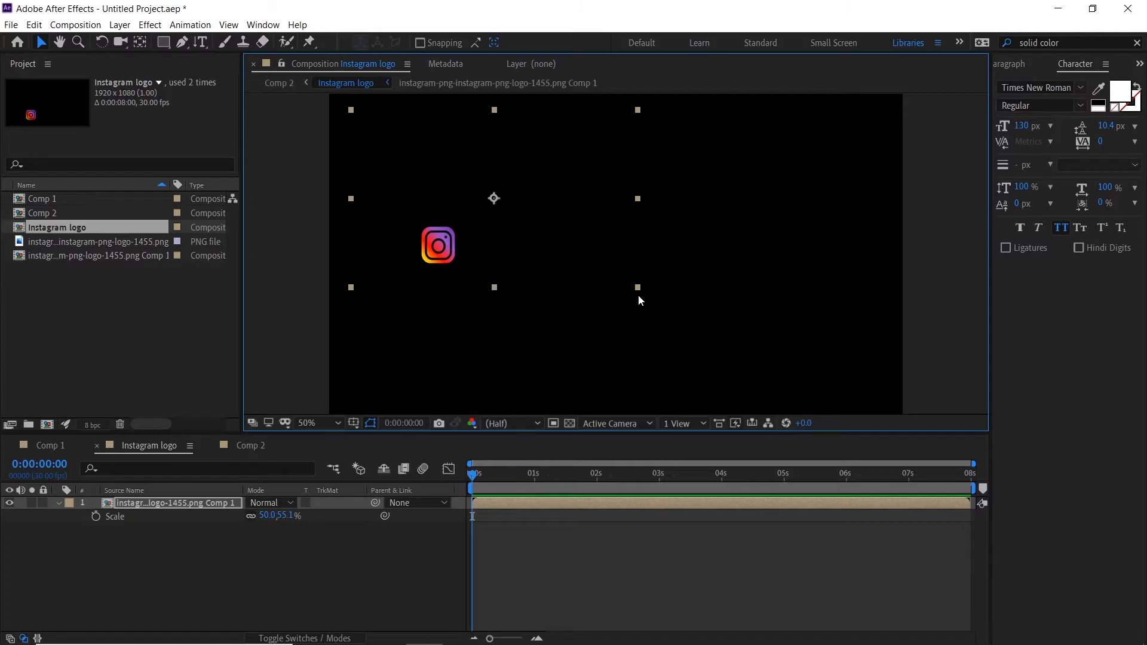
# - Enlarge the logo layer to a scale of about 79% by 81% and nudge it slightly right and up
pyautogui.moveTo(638, 288); pyautogui.dragTo(721, 329)
pyautogui.hotkey('shift', 'Up')
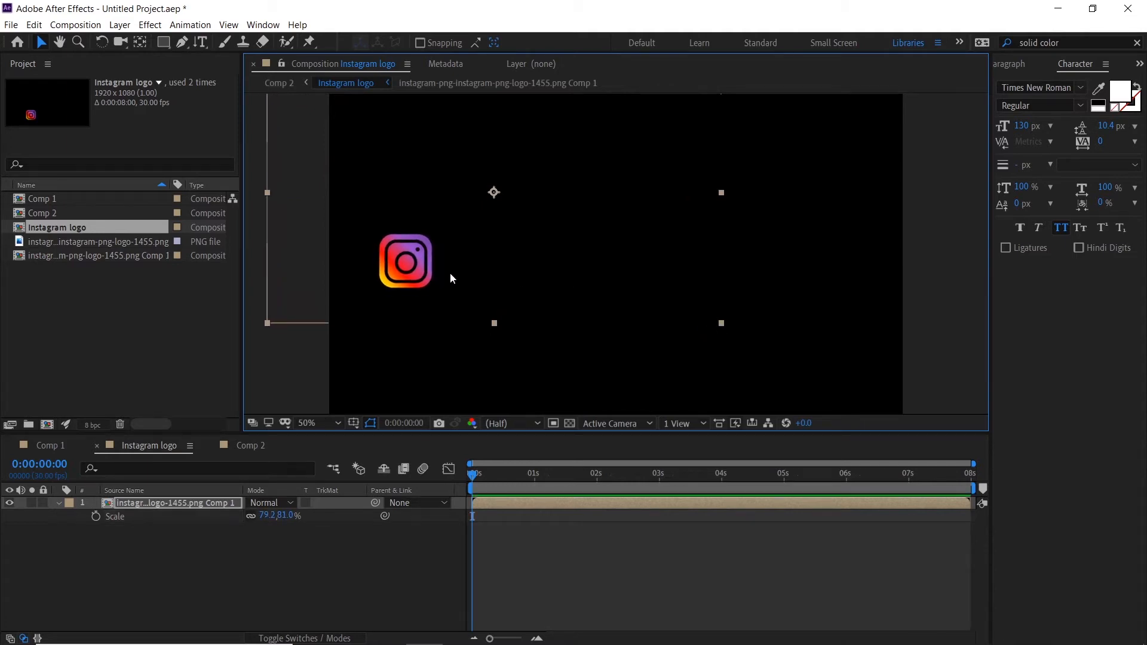
pyautogui.hotkey('shift', 'Right')
pyautogui.hotkey('shift', 'Right')
pyautogui.hotkey('shift', 'Up')
pyautogui.hotkey('shift', 'Up')
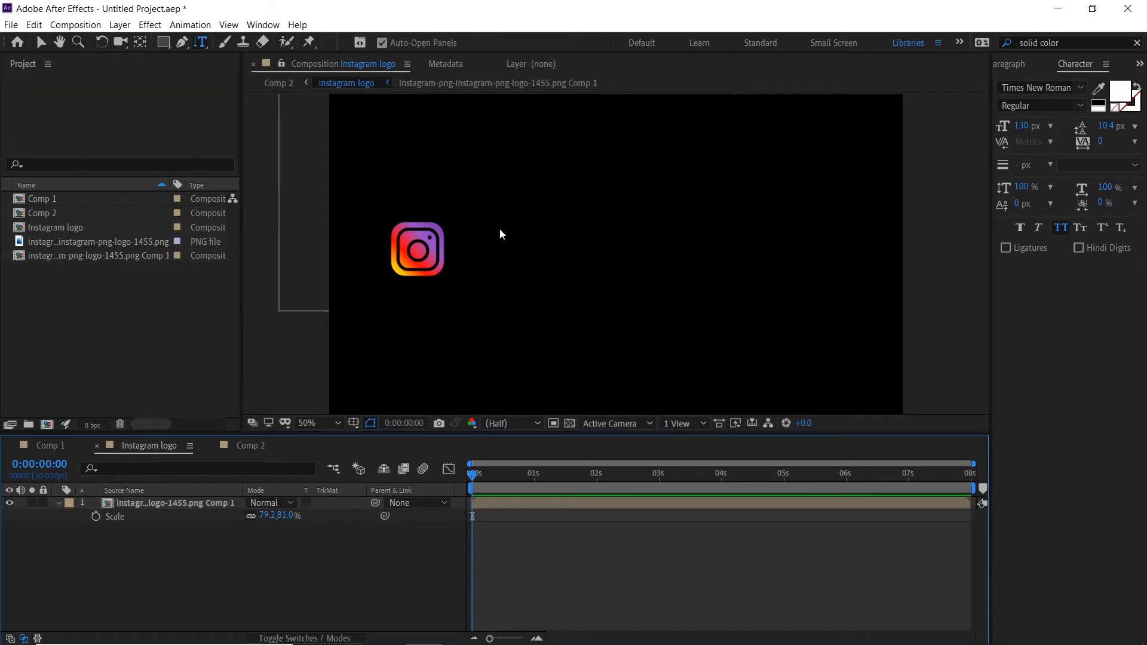
# - Add a text layer reading FOLLOW beside the logo and set its font size to 48 px
pyautogui.click(508, 236)
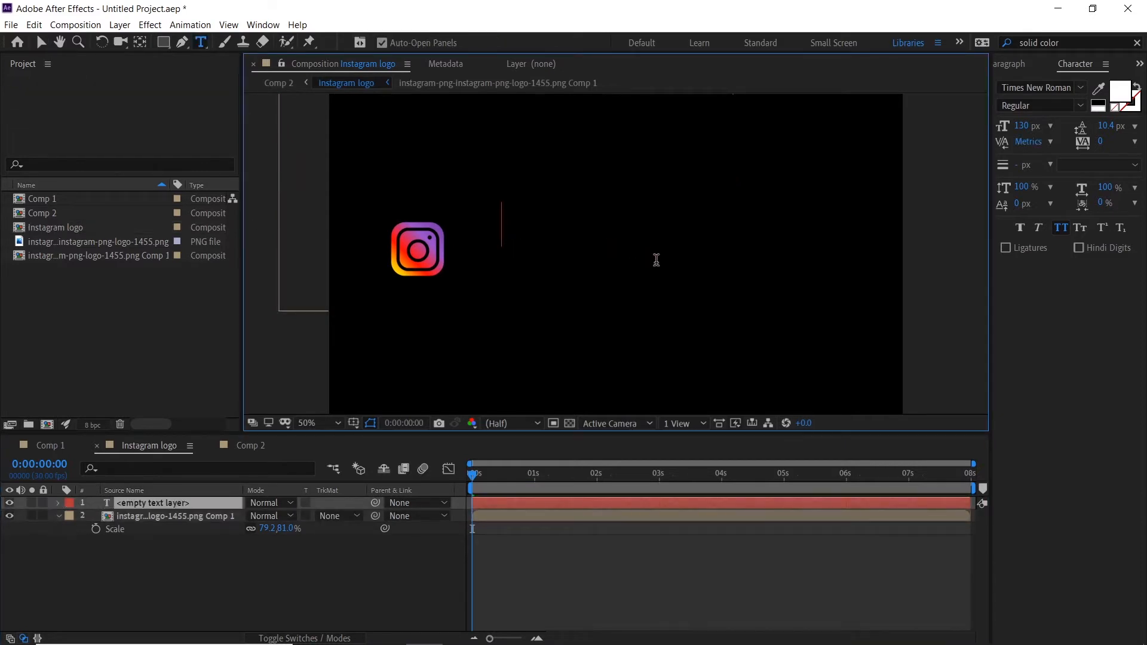
pyautogui.write('FOLLOW')
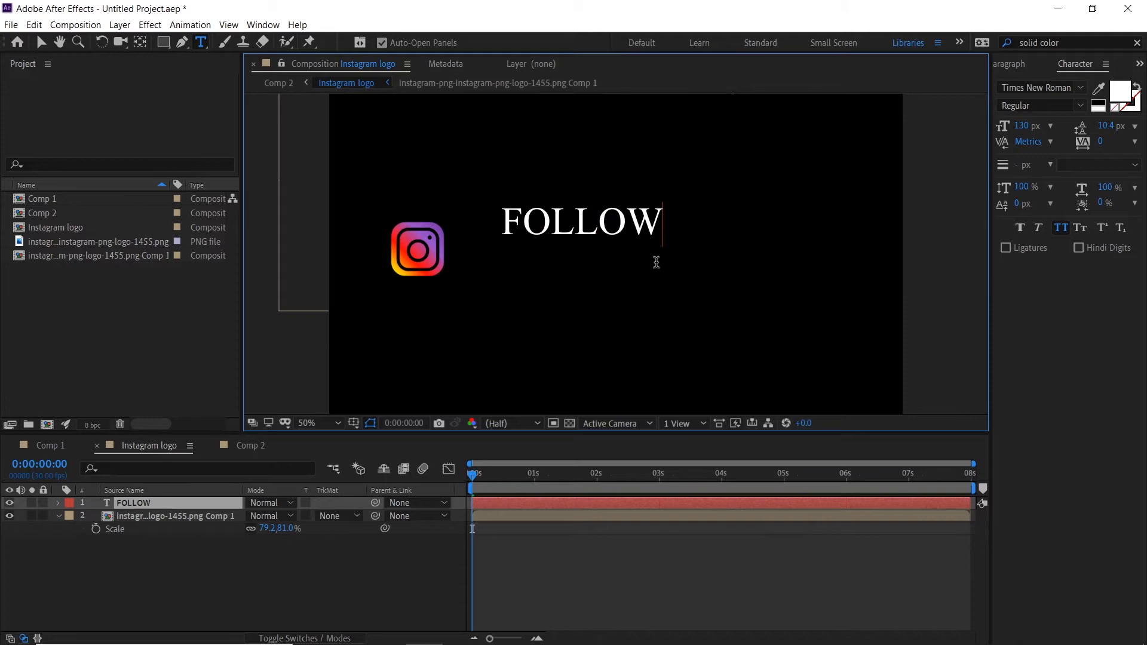
pyautogui.click(1050, 126)
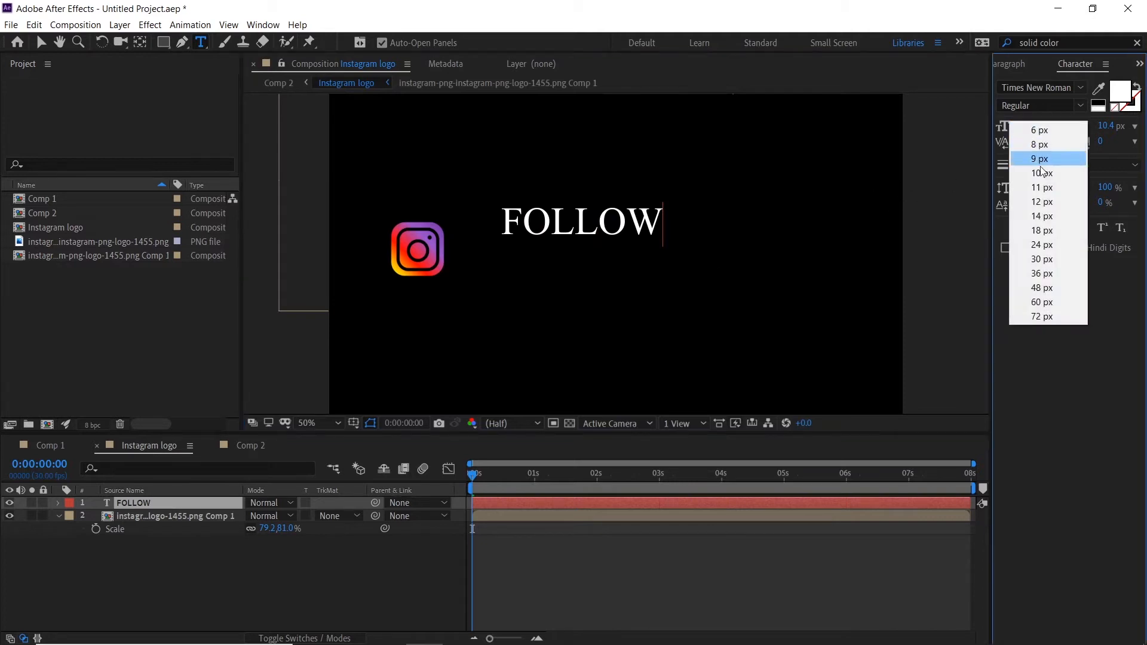
pyautogui.click(1042, 202)
pyautogui.moveTo(664, 226); pyautogui.dragTo(501, 226)
pyautogui.click(1050, 127)
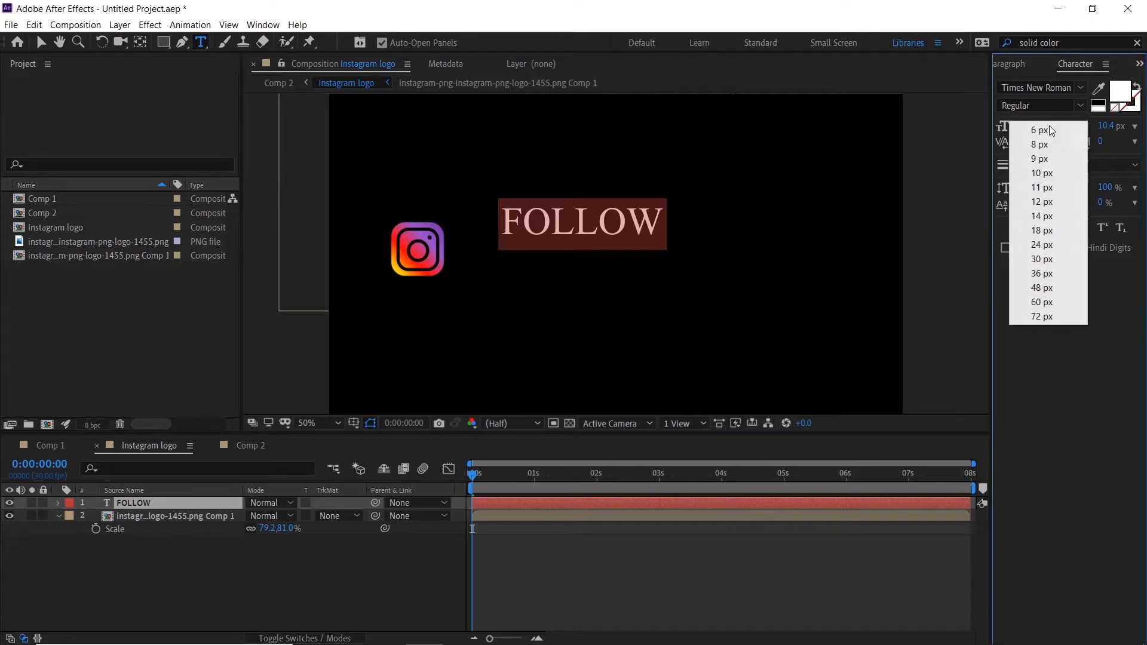
pyautogui.click(1042, 288)
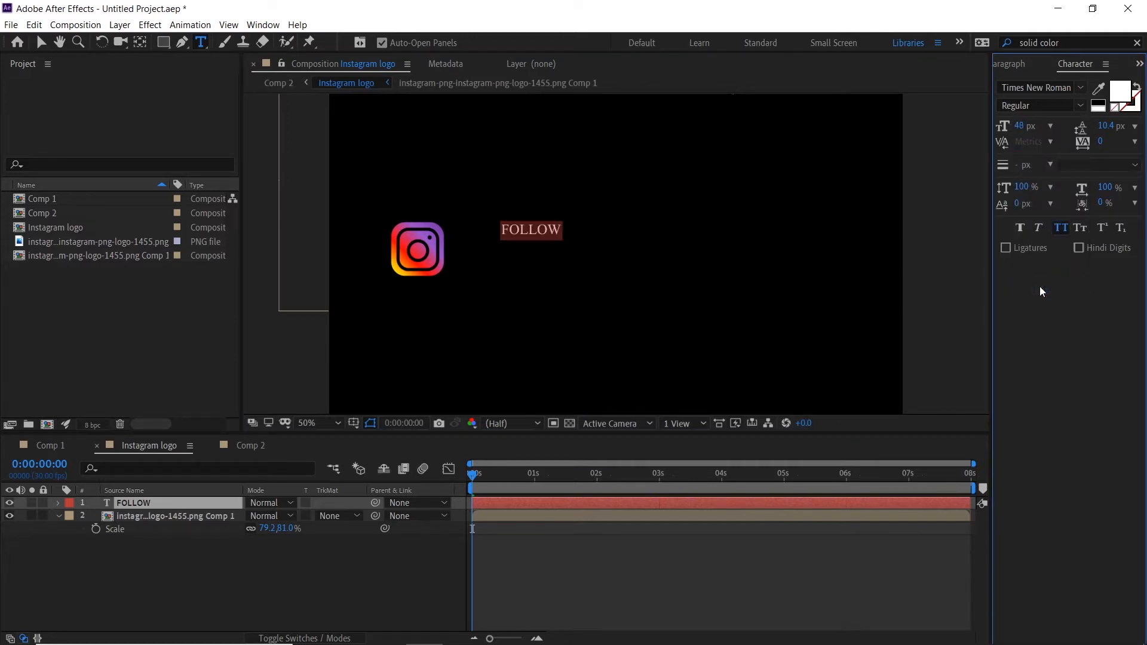
pyautogui.hotkey('shift', 'Left')
pyautogui.press('Right')
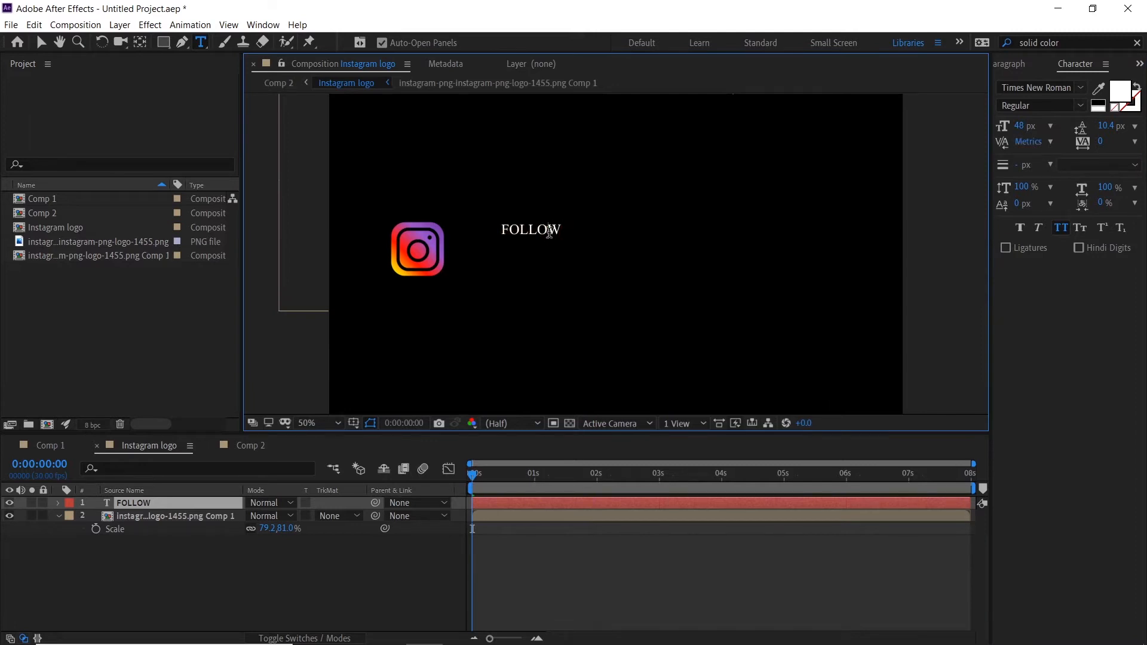
# - Move the FOLLOW text left so that it sits directly beside the Instagram logo
pyautogui.doubleClick(509, 232)
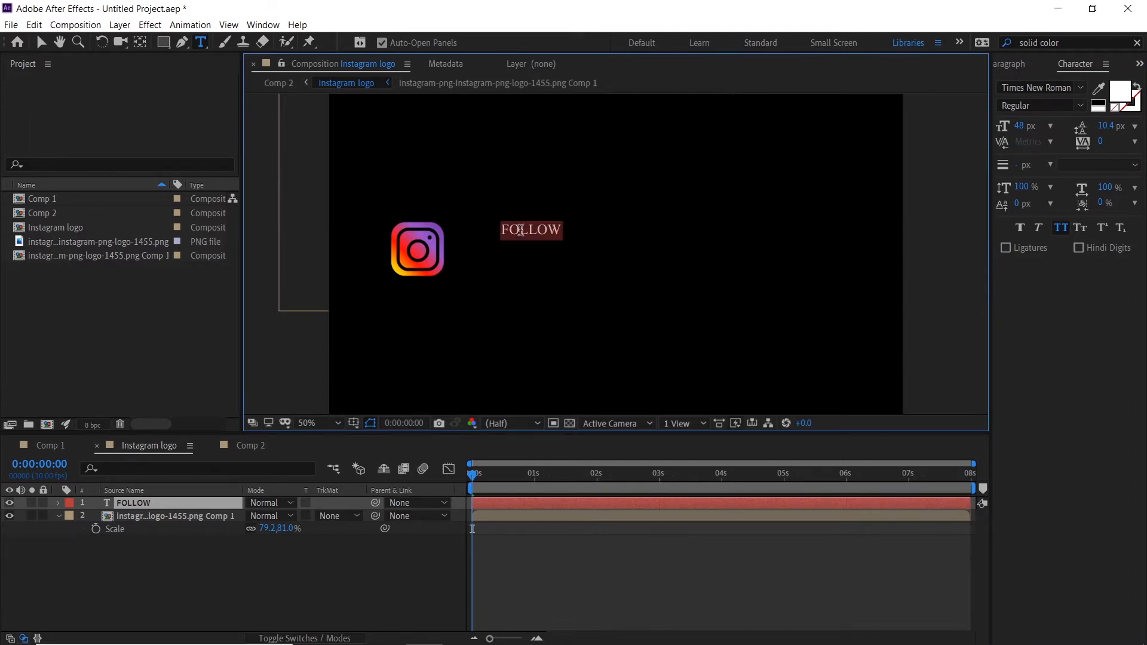
pyautogui.click(495, 231)
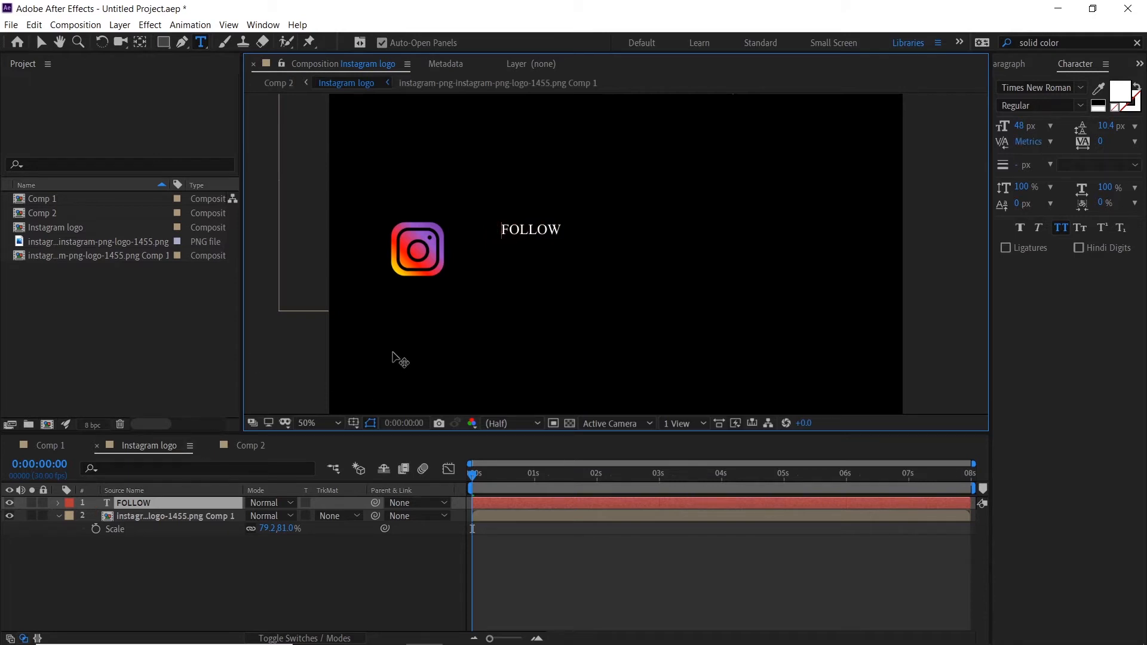
pyautogui.moveTo(535, 235); pyautogui.dragTo(482, 233)
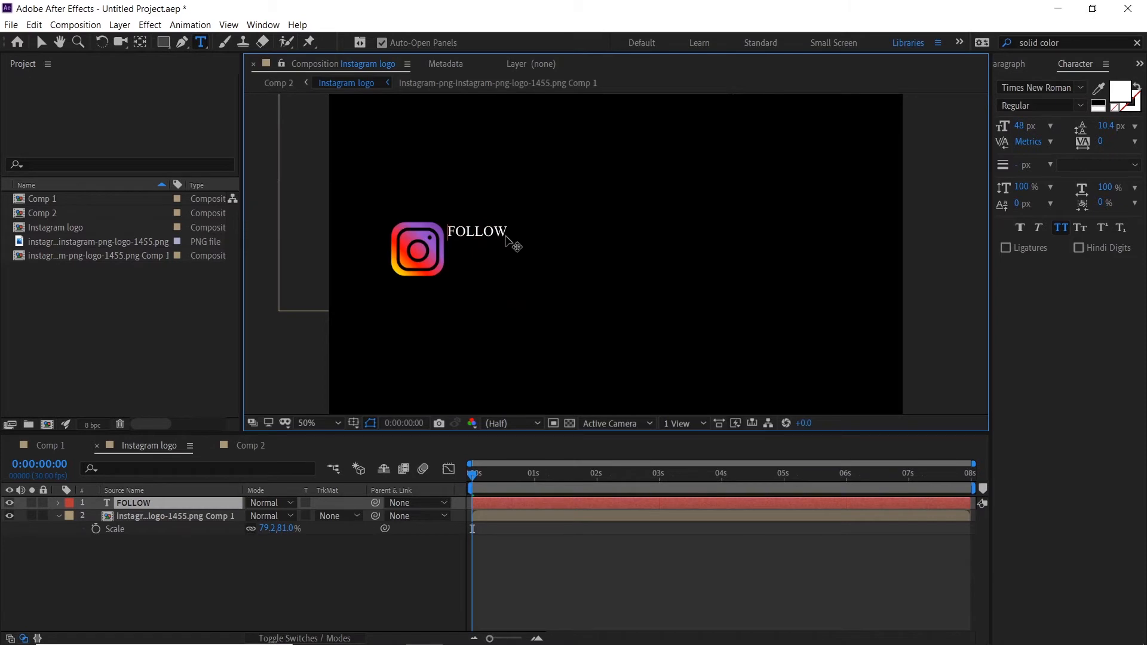
# - Set the FOLLOW text's font size to 60 px and shift it slightly to line up with the logo's upper half
pyautogui.doubleClick(504, 233)
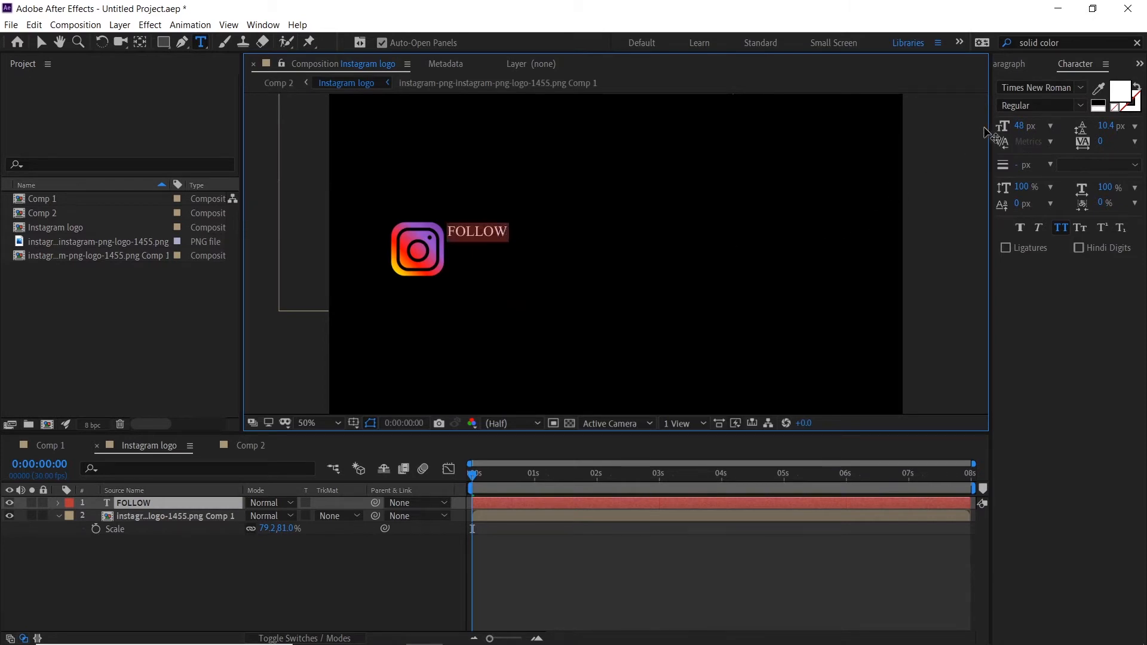
pyautogui.click(1051, 126)
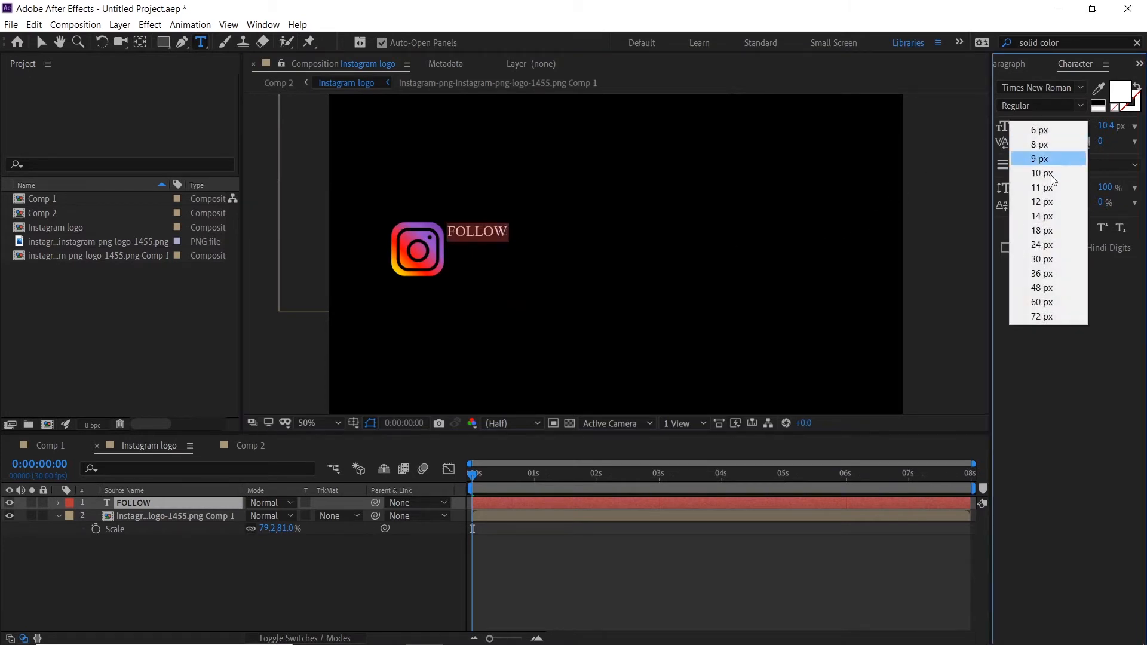
pyautogui.click(1041, 301)
pyautogui.click(578, 284)
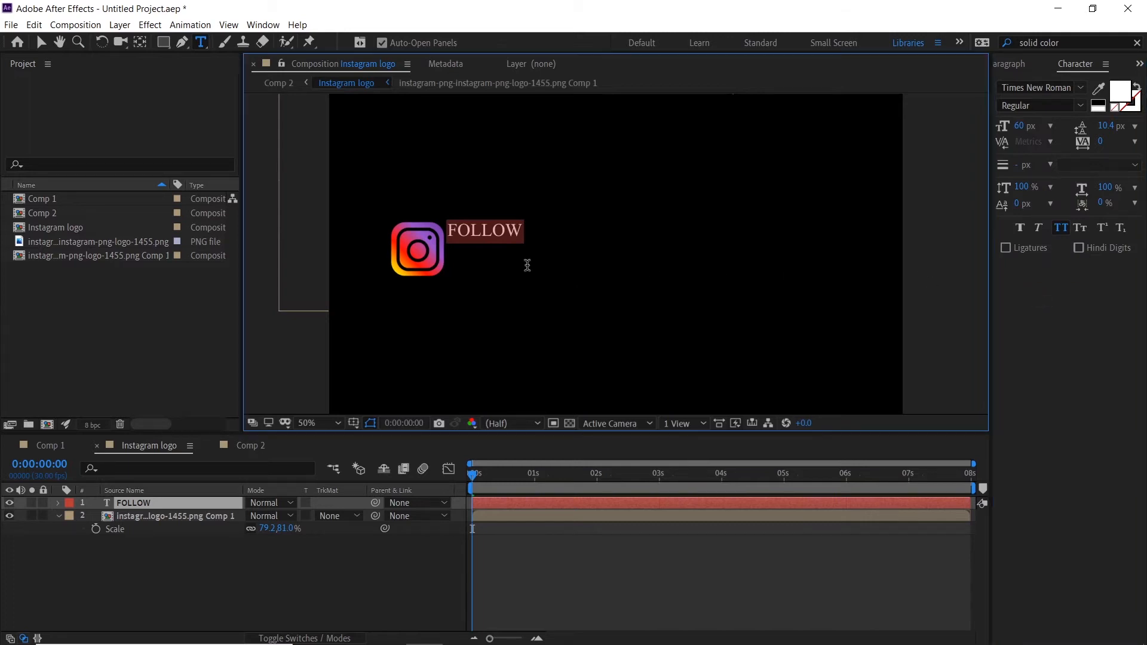
pyautogui.moveTo(466, 335); pyautogui.dragTo(468, 338)
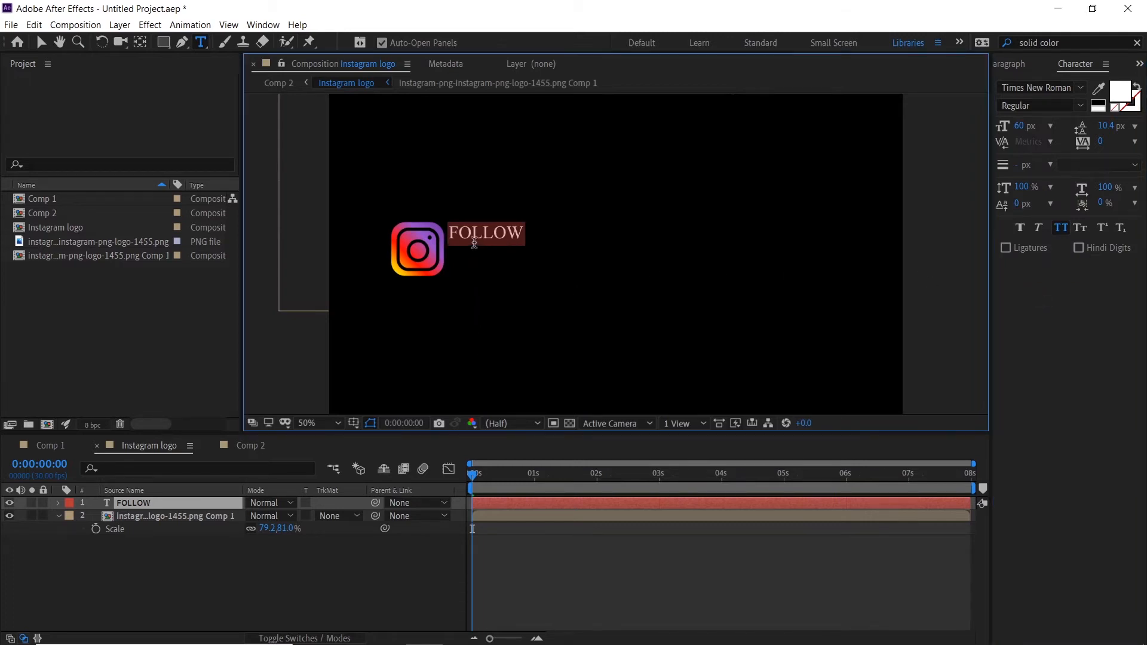
pyautogui.moveTo(466, 233); pyautogui.dragTo(469, 233)
# - Extend the text beside the logo to read FOLLOW ME
pyautogui.click(524, 236)
pyautogui.write('M')
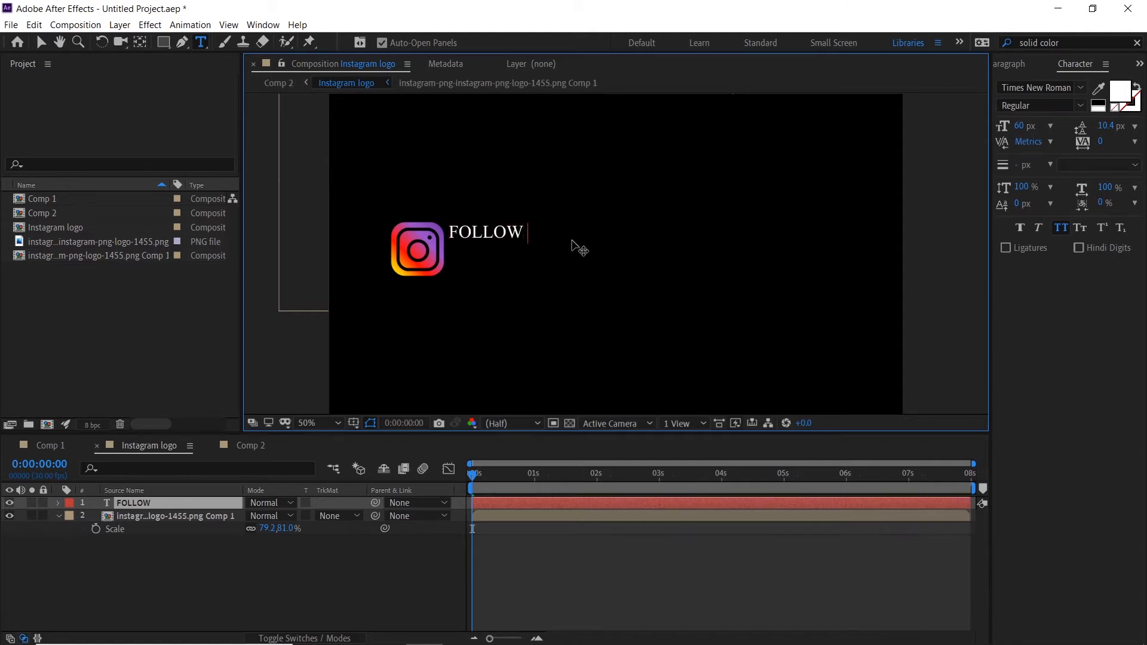
pyautogui.write('E')
# - Change the FOLLOW ME text's font to Times New Roman Bold
pyautogui.click(1081, 88)
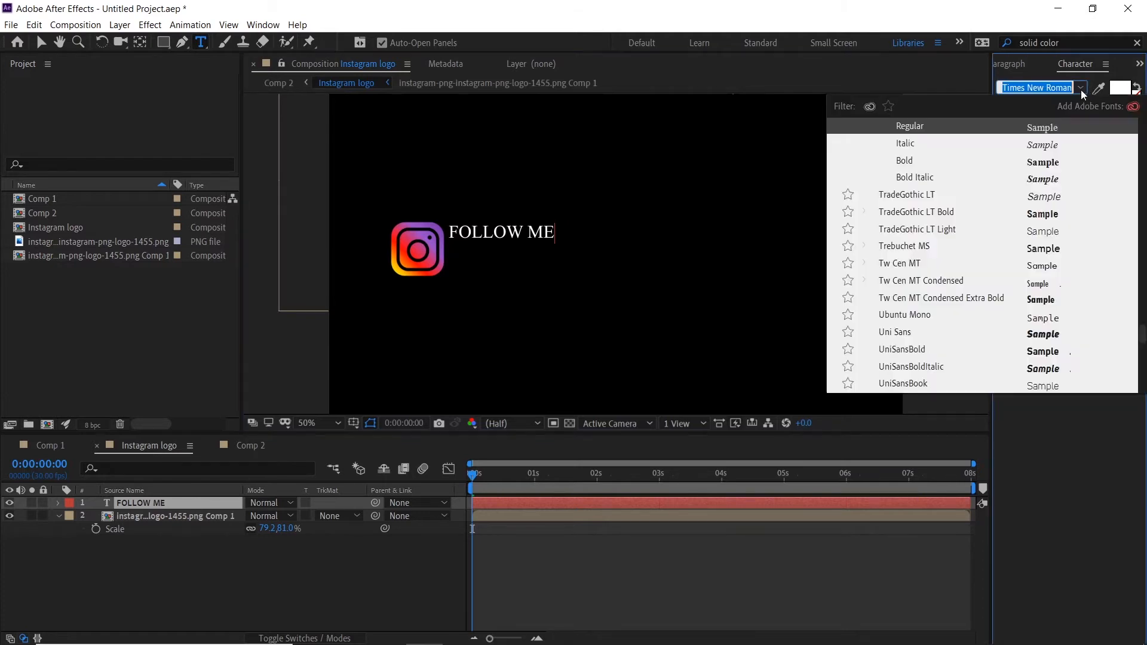
pyautogui.click(1047, 218)
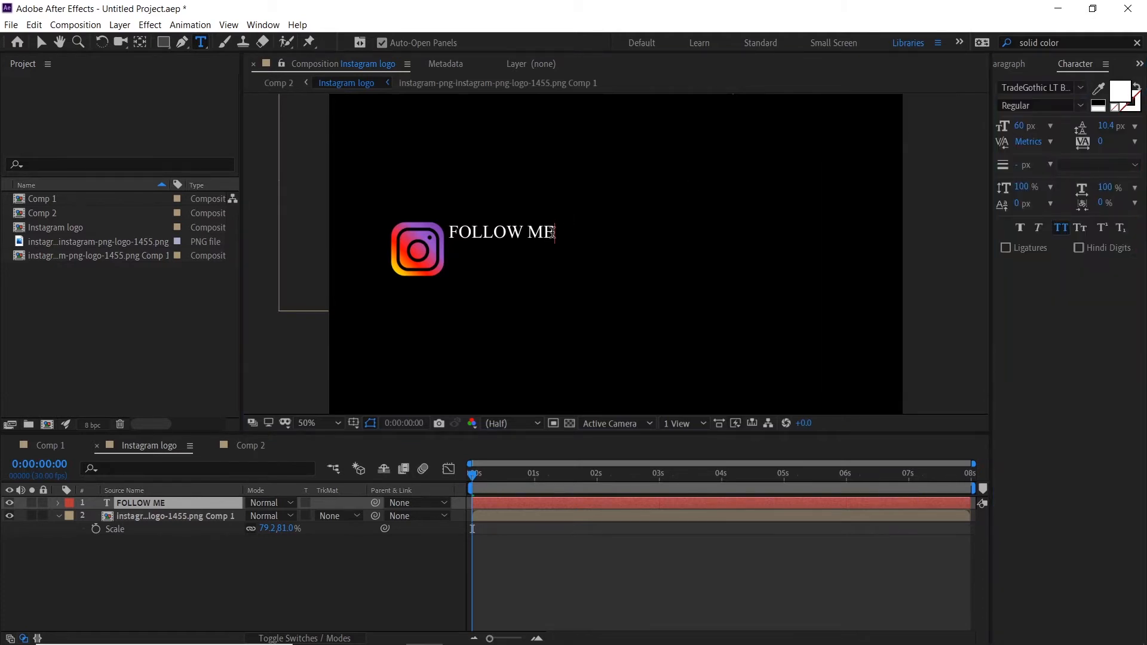
pyautogui.moveTo(556, 235); pyautogui.dragTo(450, 233)
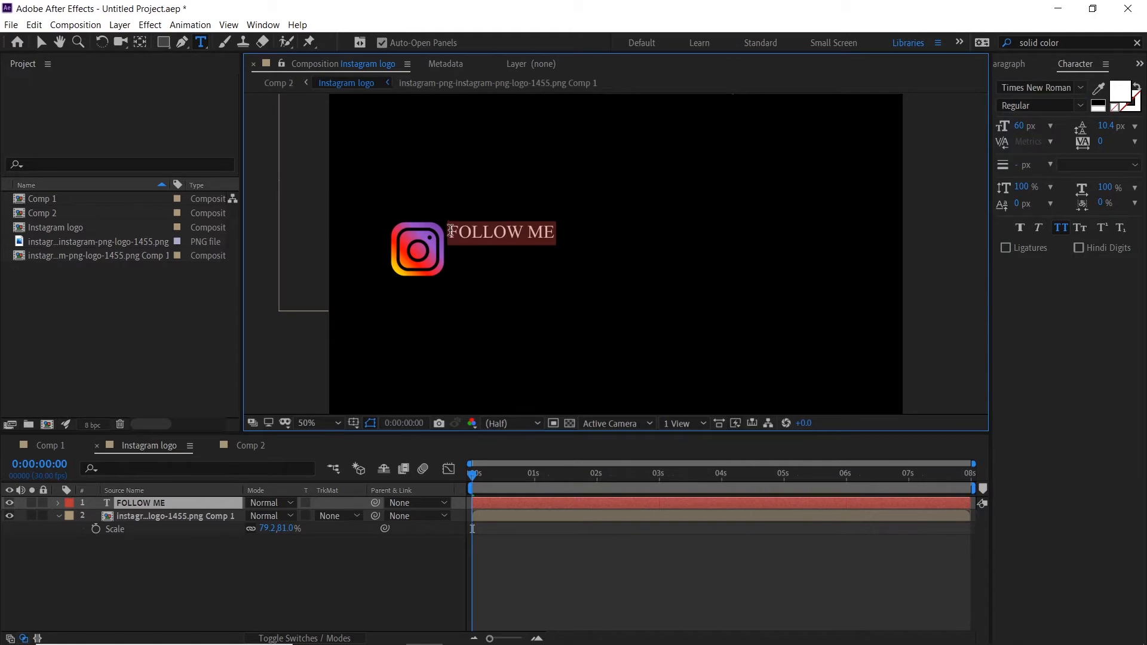
pyautogui.click(1081, 88)
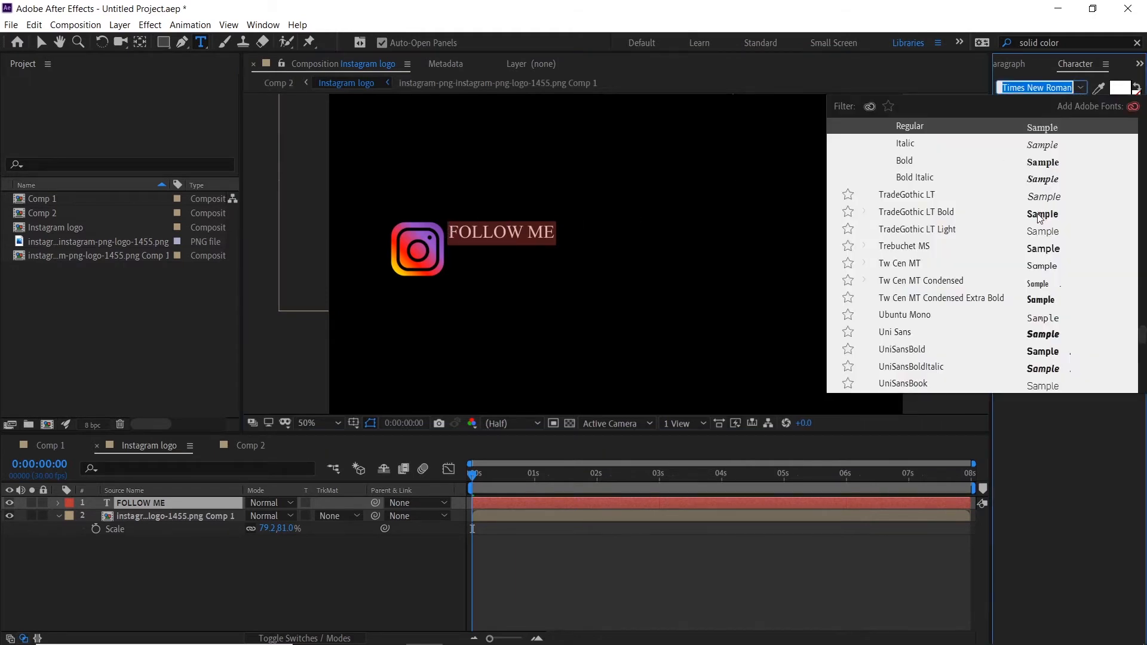
pyautogui.click(1043, 163)
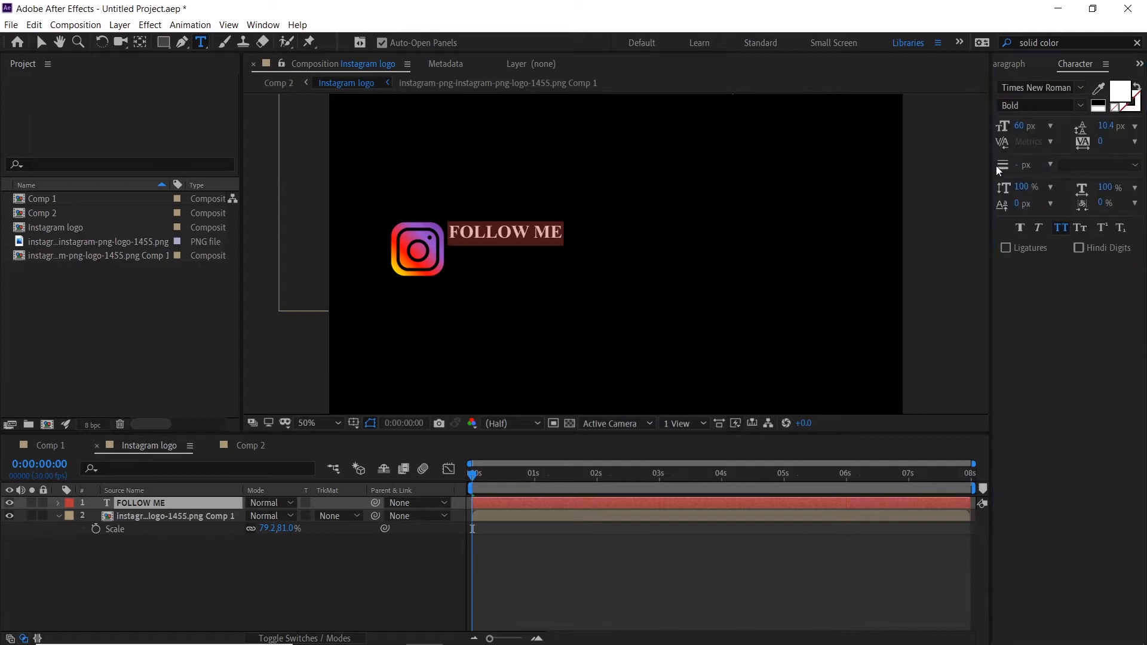
pyautogui.click(486, 259)
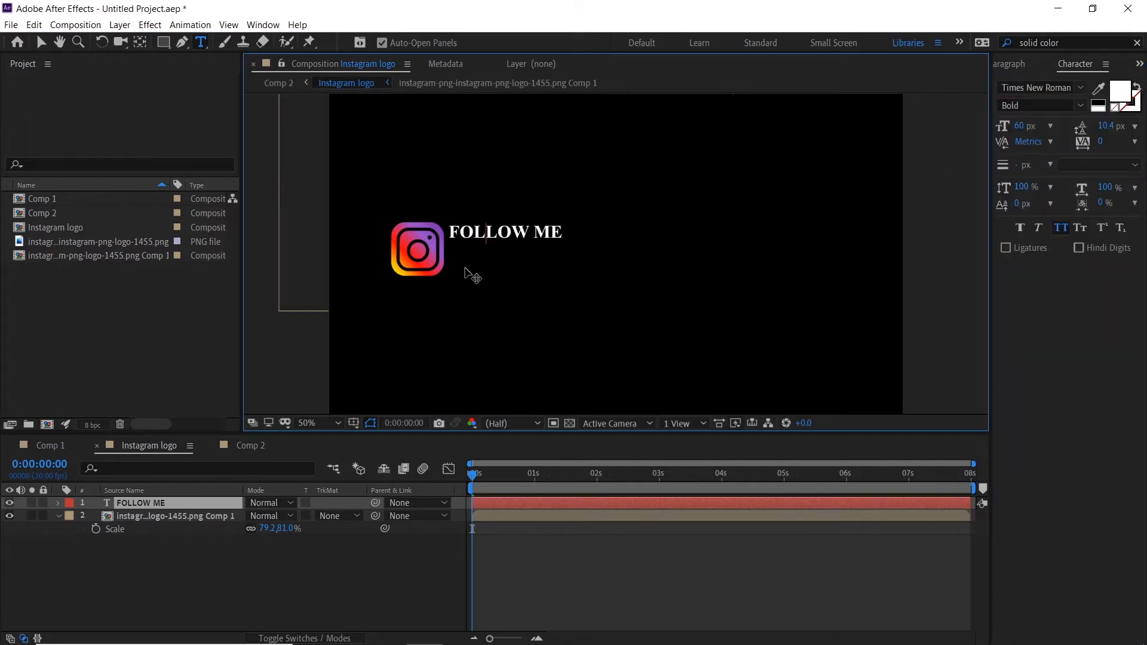
# - Shift the FOLLOW ME text slightly down beside the Instagram logo
pyautogui.click(567, 263)
pyautogui.click(464, 263)
pyautogui.moveTo(481, 270); pyautogui.dragTo(482, 273)
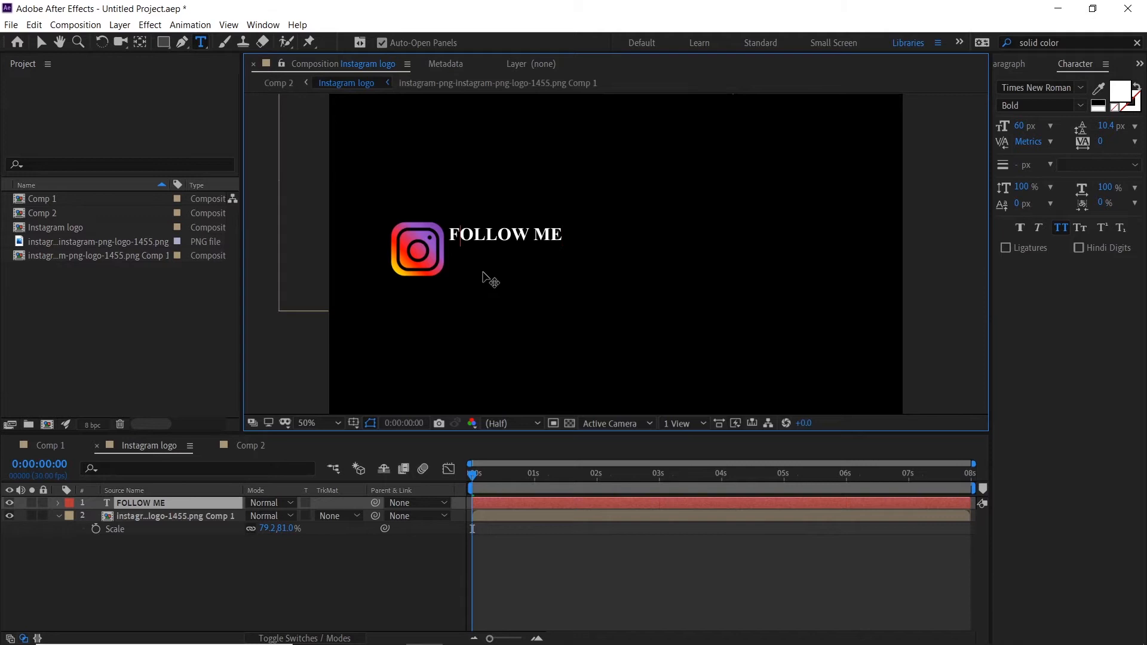
# - Add a second text layer with the Instagram handle directly beneath FOLLOW ME, beside the logo
pyautogui.click(201, 554)
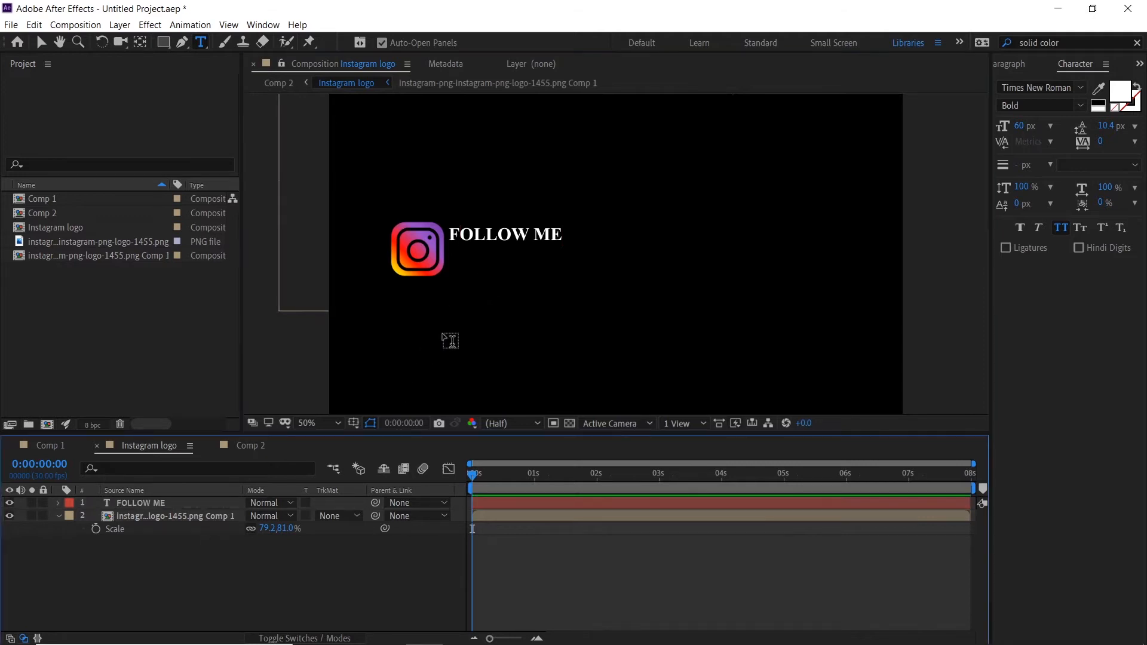
pyautogui.click(504, 282)
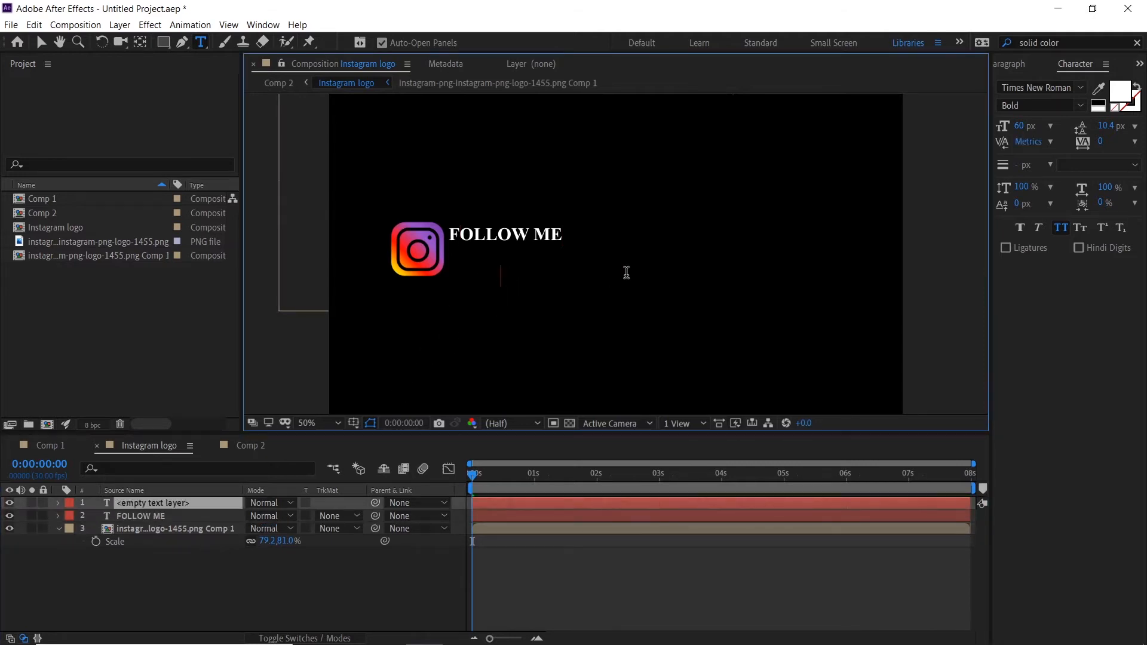
pyautogui.write('@NAGY>AND')
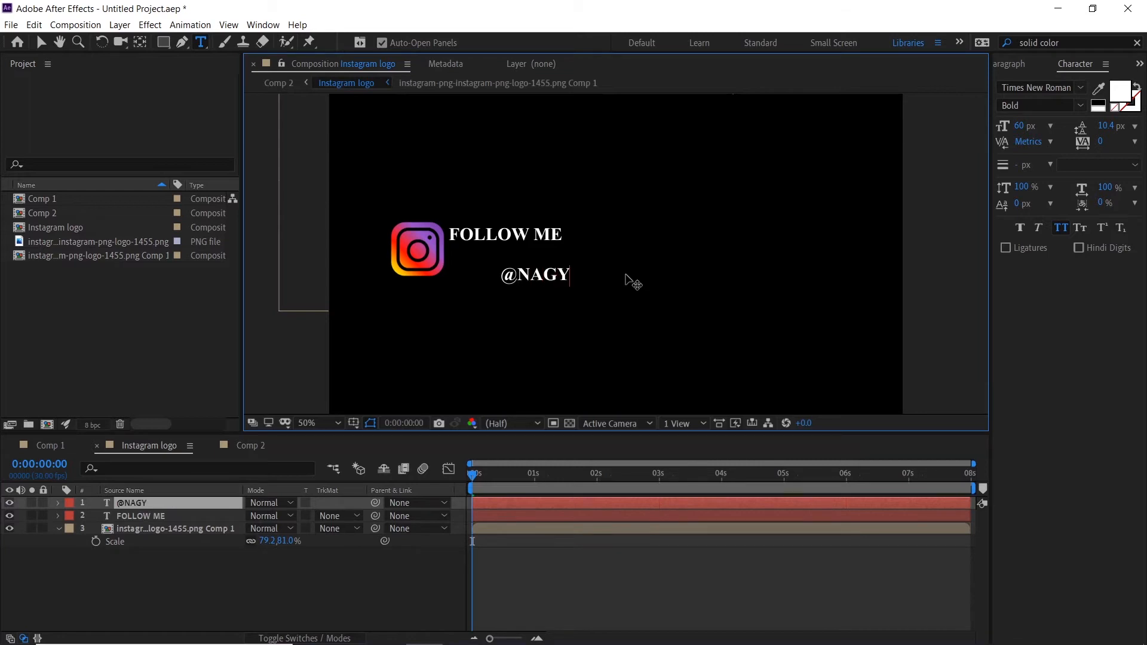
pyautogui.press('BackSpace')
pyautogui.press('BackSpace')
pyautogui.press('BackSpace')
pyautogui.write('AS1')
# - Enlarge the handle text to 97 px and shift it slightly up towards FOLLOW ME
pyautogui.moveTo(597, 276); pyautogui.dragTo(455, 262)
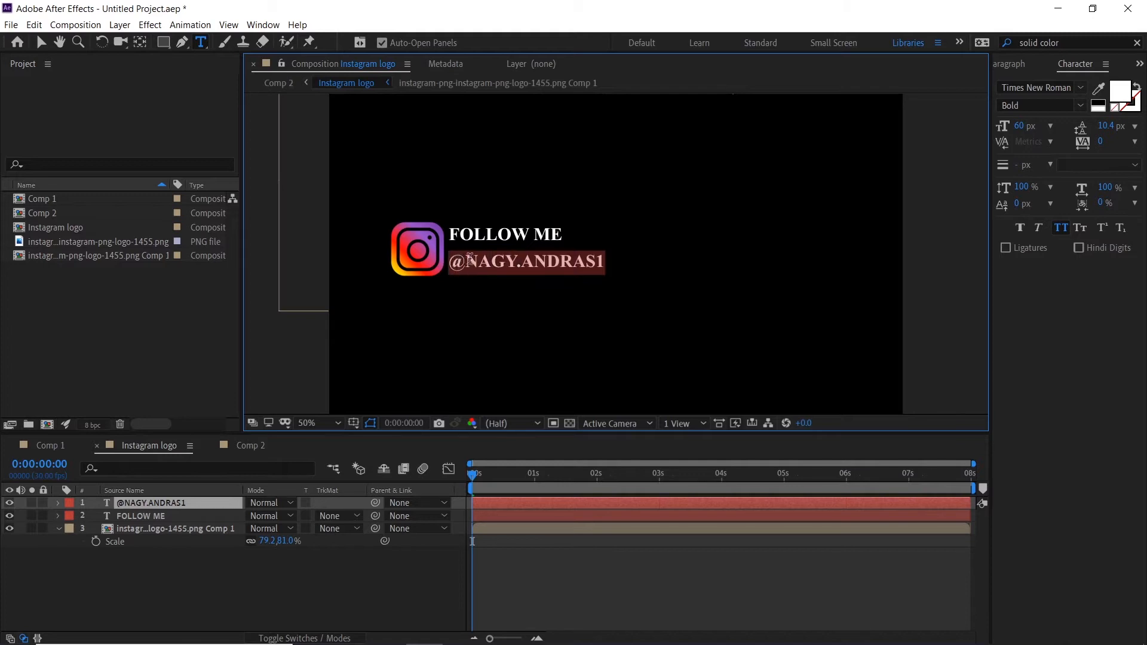
pyautogui.click(1053, 127)
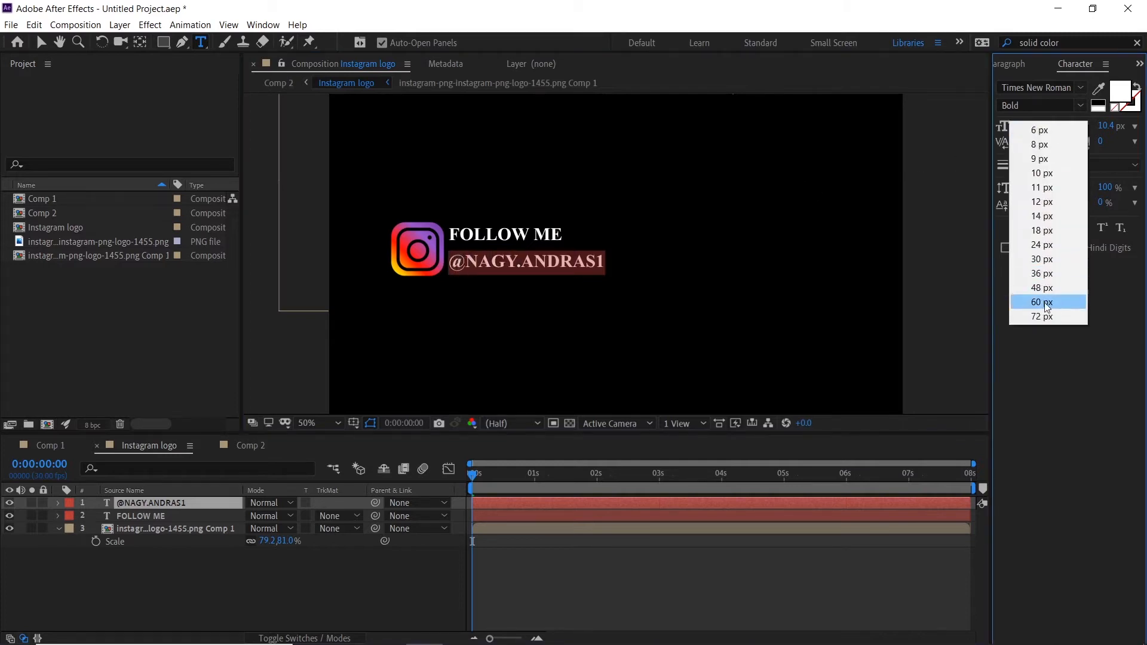
pyautogui.click(1045, 317)
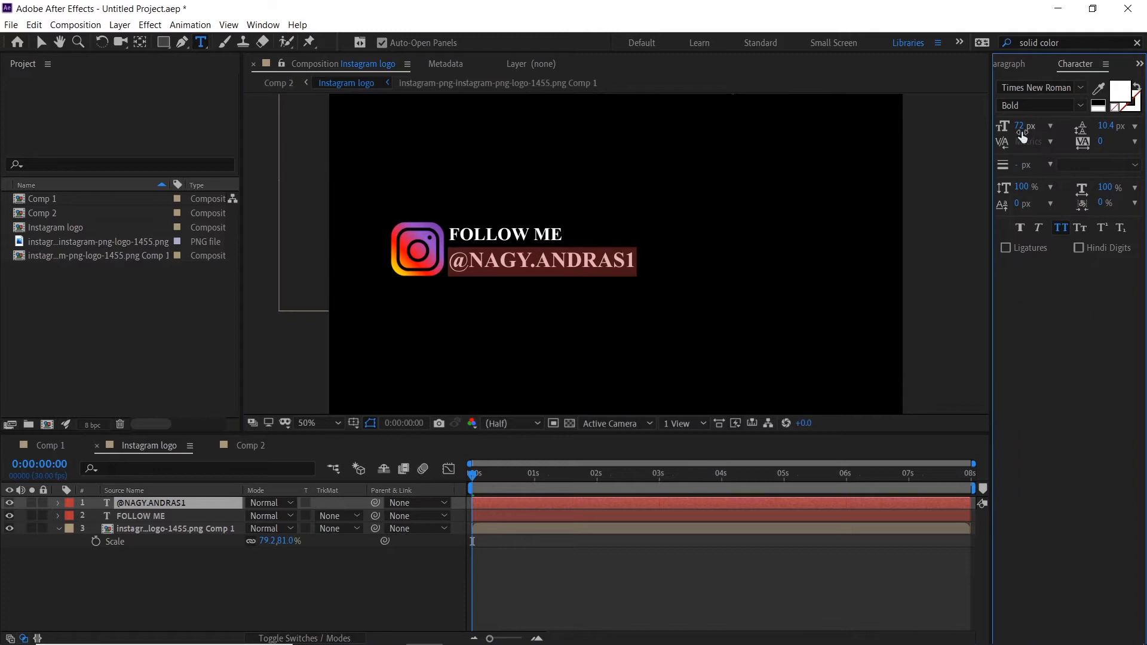
pyautogui.moveTo(1021, 127)
pyautogui.mouseDown()
pyautogui.moveTo(1044, 124)
pyautogui.moveTo(1034, 124)
pyautogui.mouseUp()
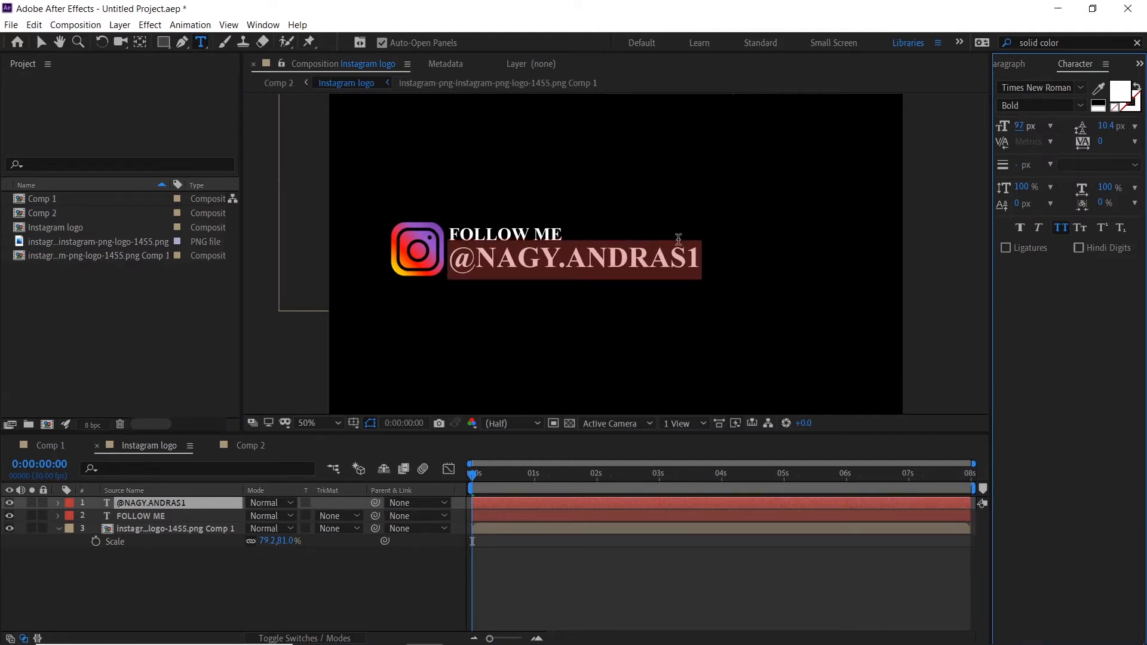
pyautogui.moveTo(648, 261); pyautogui.dragTo(648, 259)
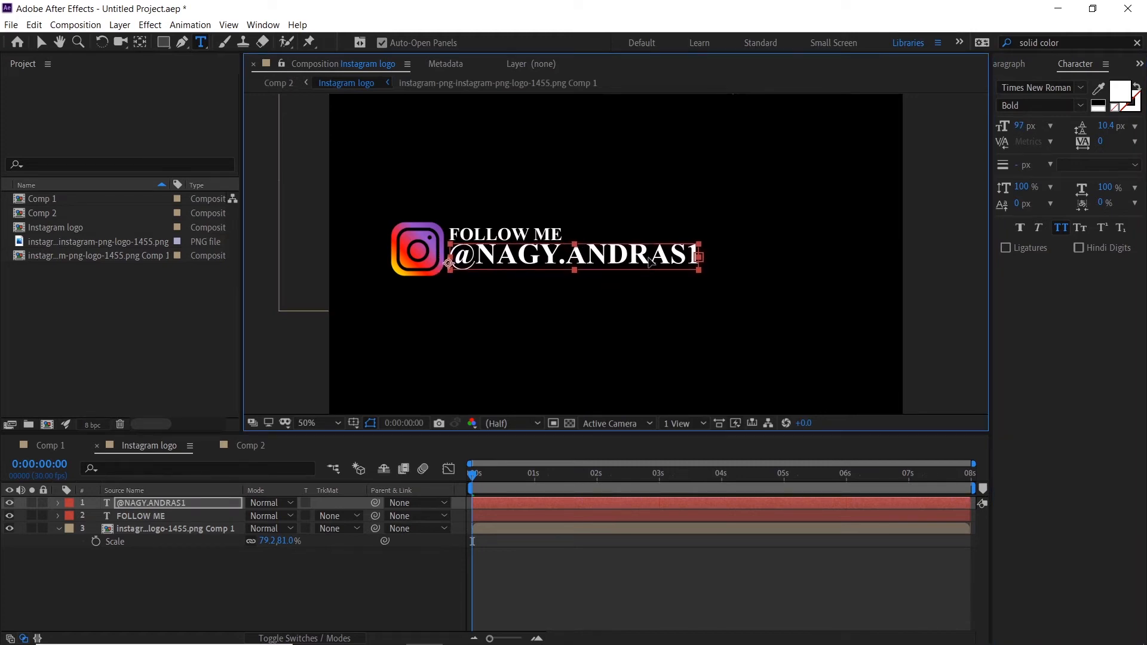
pyautogui.doubleClick(650, 258)
# - Set the FOLLOW ME text's font size to 36 px and move it up near the logo's upper edge
pyautogui.click(550, 234)
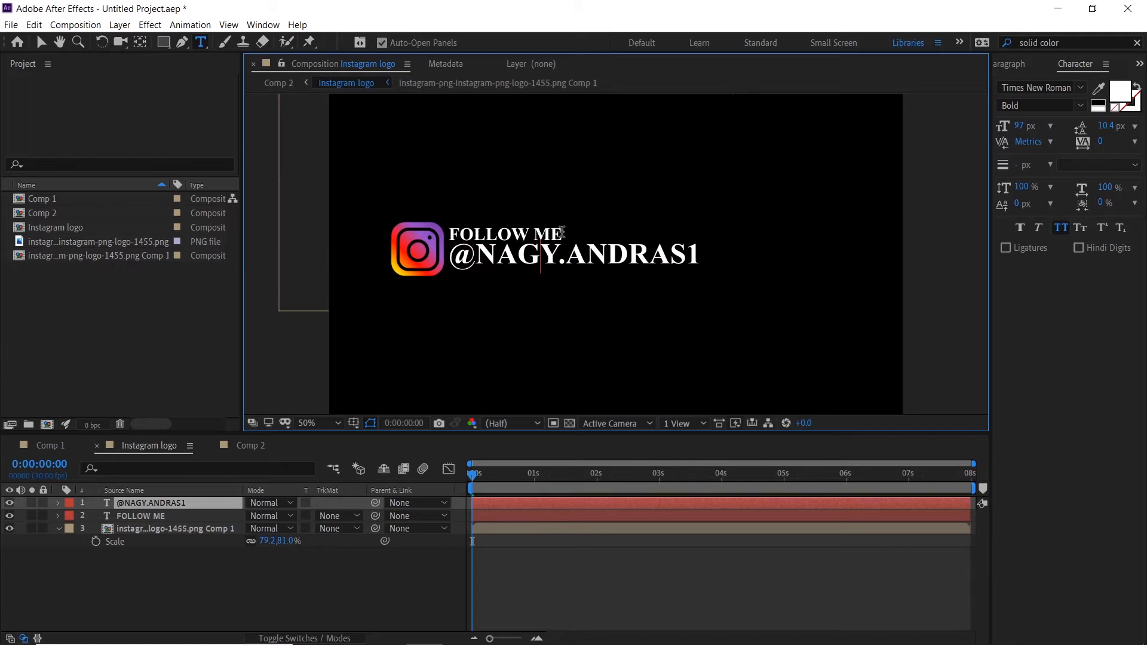
pyautogui.click(164, 515)
pyautogui.click(1050, 126)
pyautogui.click(1049, 141)
pyautogui.click(1052, 126)
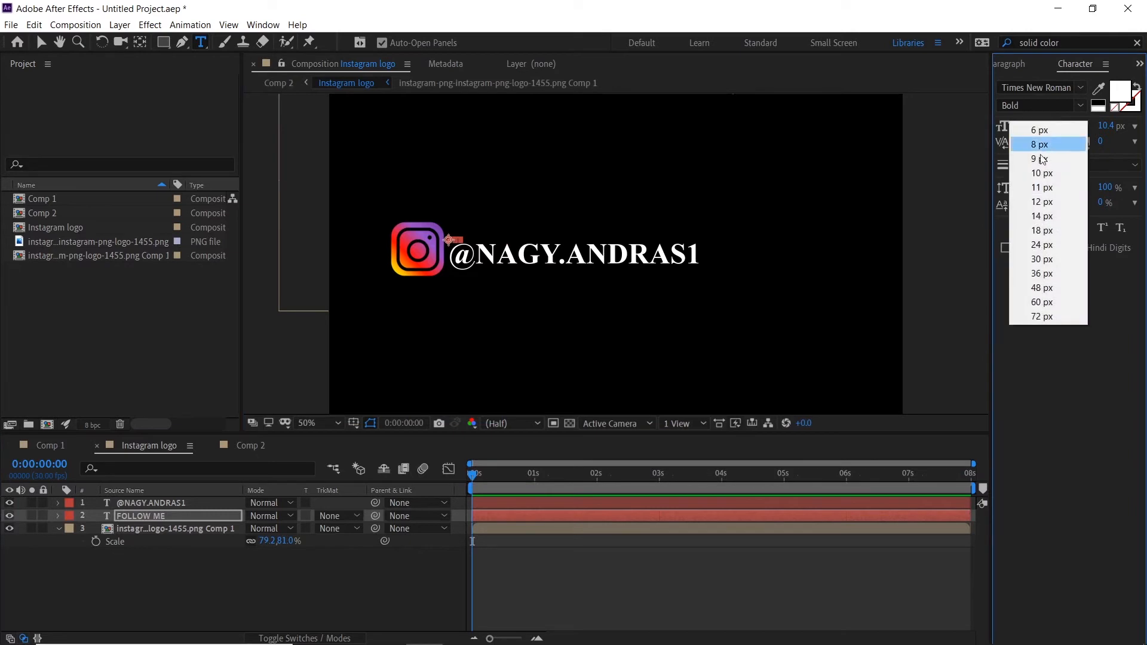
pyautogui.click(1047, 273)
pyautogui.moveTo(493, 240); pyautogui.dragTo(493, 232)
# - Lower the handle text slightly and set its font size to 114 px
pyautogui.click(506, 251)
pyautogui.moveTo(609, 257); pyautogui.dragTo(607, 261)
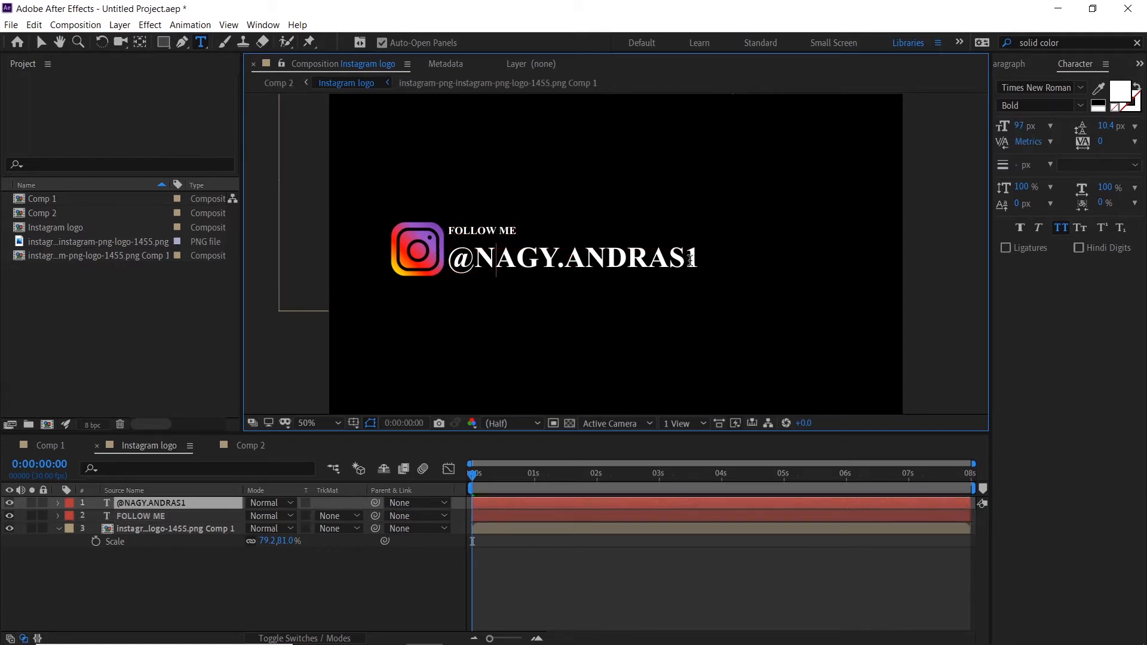
pyautogui.moveTo(692, 259); pyautogui.dragTo(445, 261)
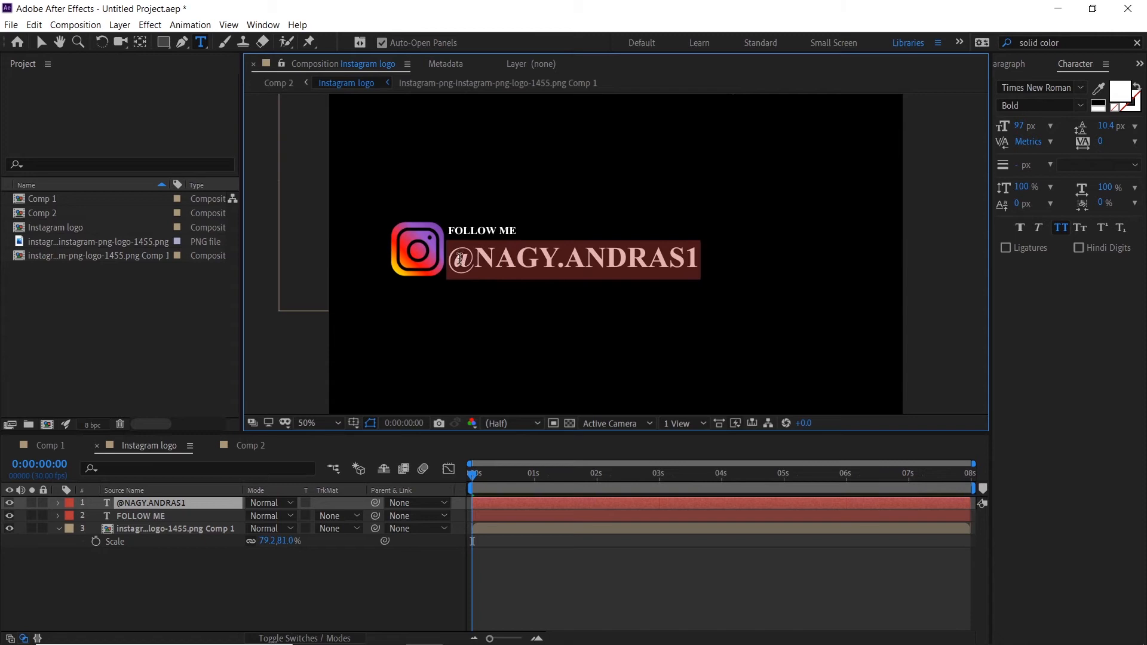
pyautogui.click(1050, 127)
pyautogui.click(1053, 125)
pyautogui.click(1053, 126)
pyautogui.click(1022, 124)
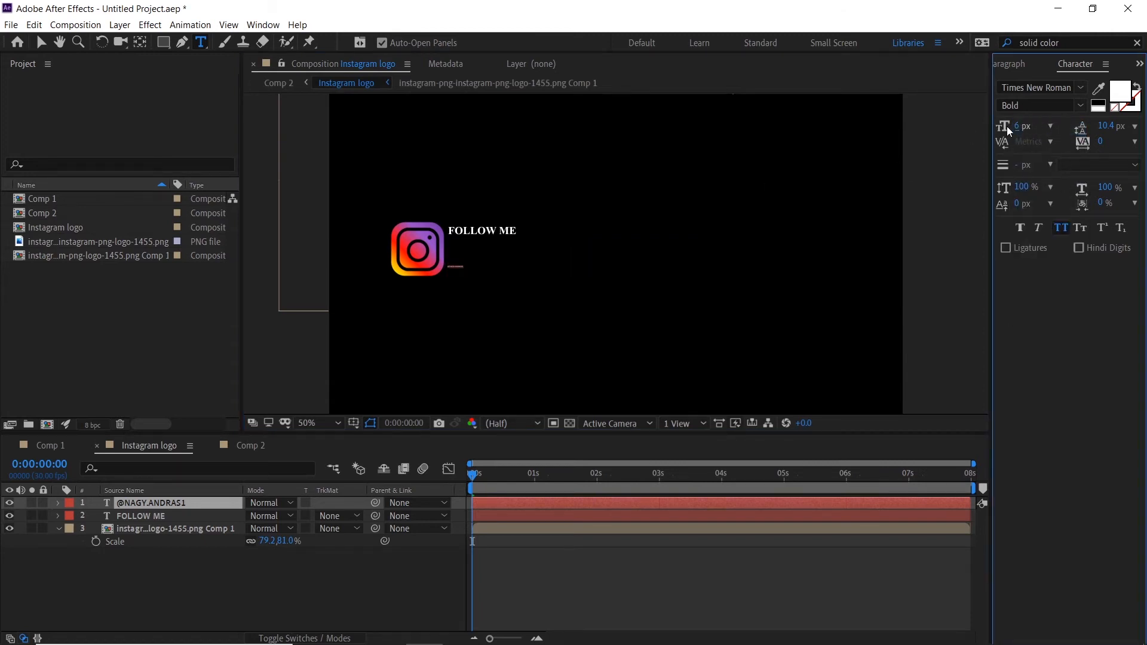
pyautogui.write('106')
pyautogui.press('Return')
pyautogui.moveTo(1106, 133); pyautogui.dragTo(1109, 132)
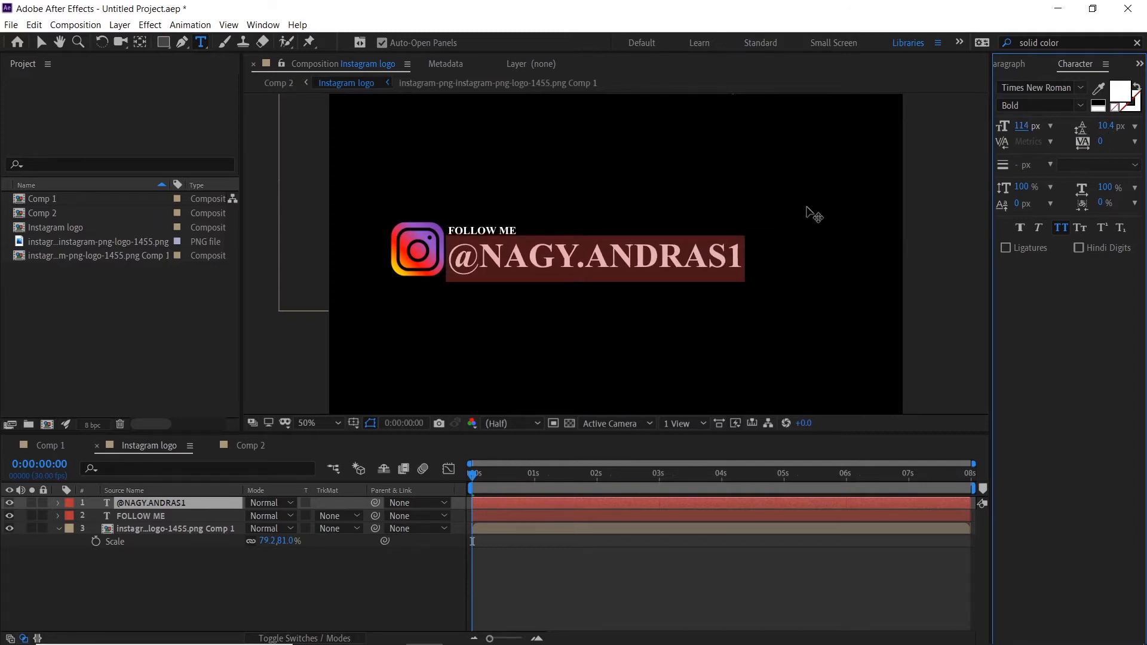
# - Reposition the enlarged handle text slightly higher, with its start aligned under FOLLOW ME beside the logo
pyautogui.moveTo(686, 263)
pyautogui.mouseDown()
pyautogui.moveTo(675, 261)
pyautogui.moveTo(686, 261)
pyautogui.mouseUp()
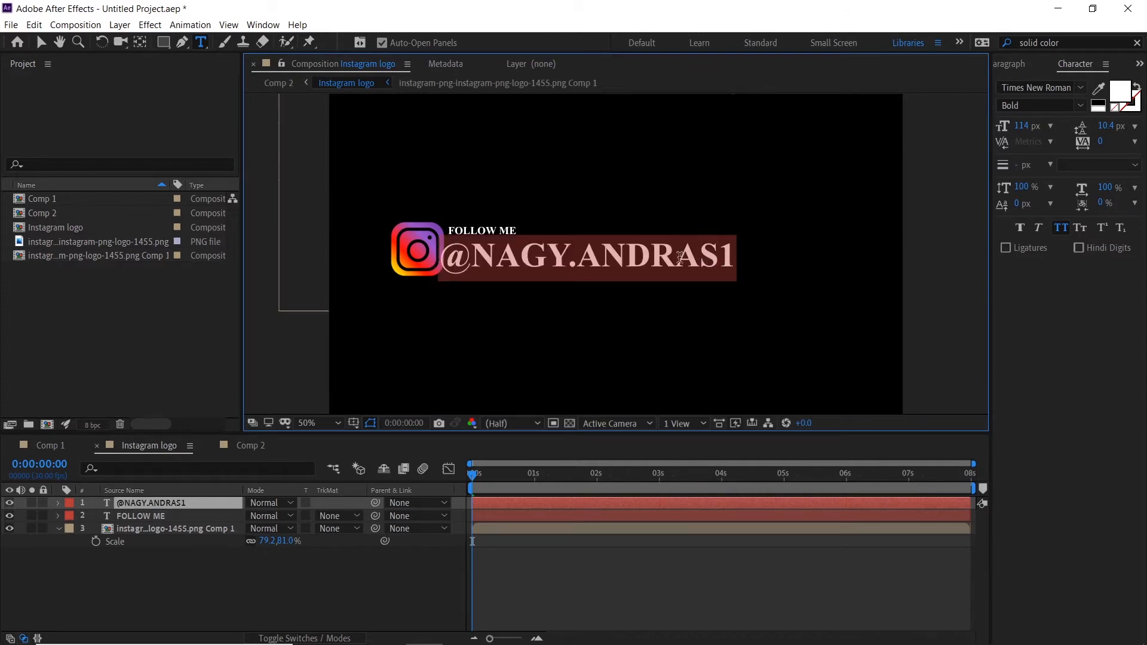
pyautogui.click(678, 257)
pyautogui.moveTo(641, 253); pyautogui.dragTo(649, 250)
# - Change the handle text's font to Uni Sans Regular and select the FOLLOW ME layer
pyautogui.moveTo(744, 254); pyautogui.dragTo(446, 255)
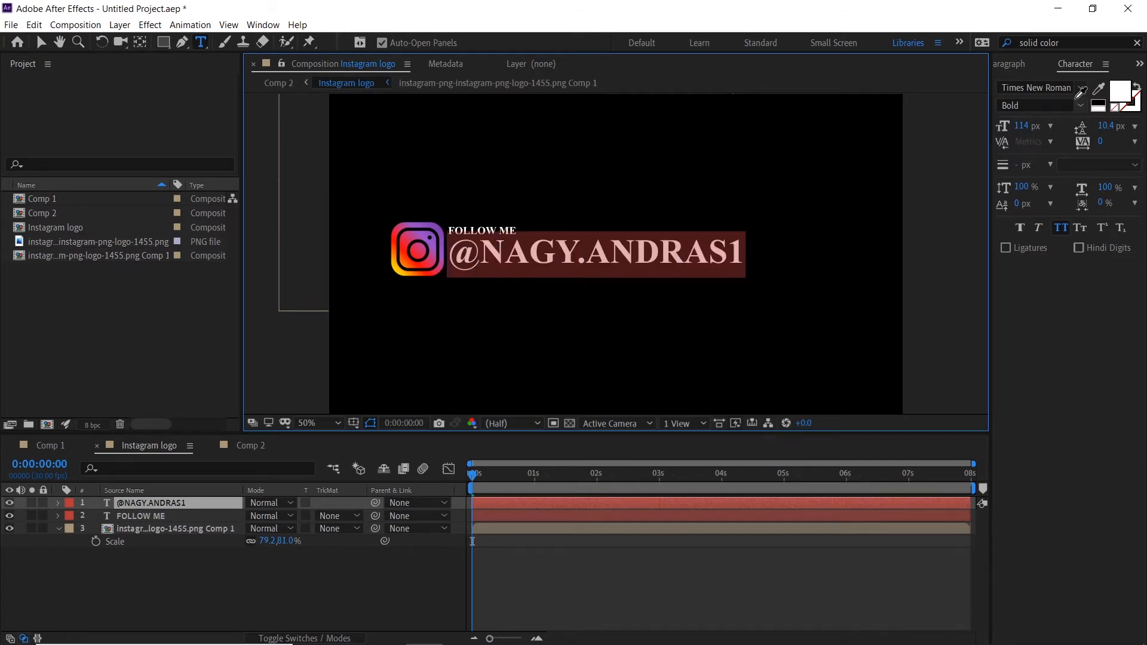
pyautogui.click(1076, 91)
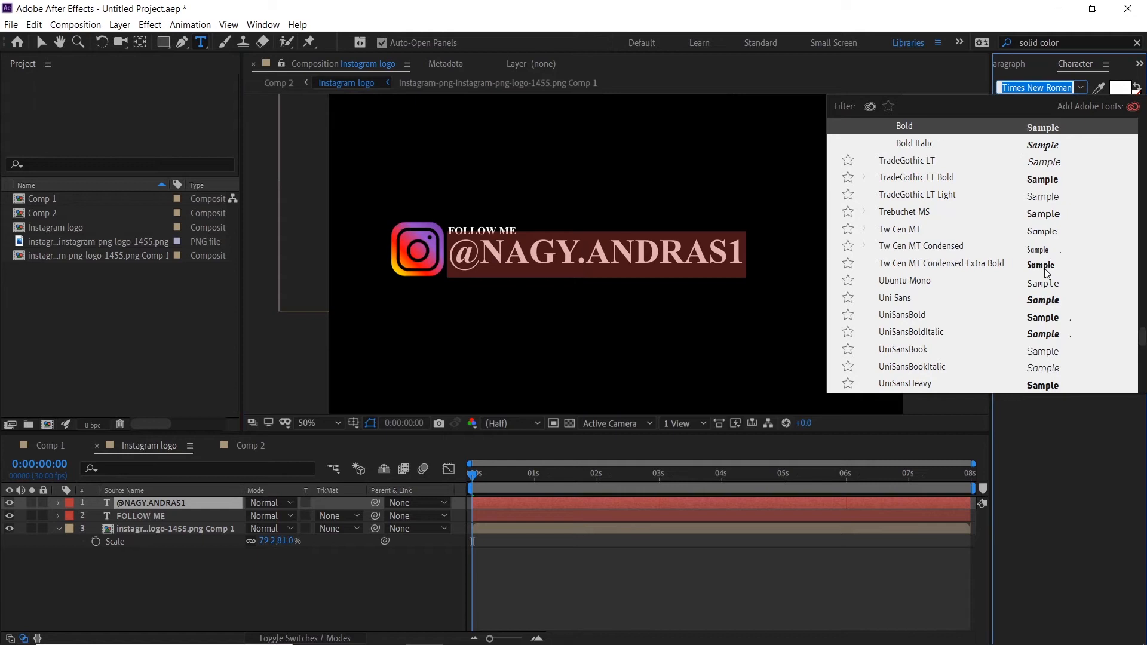
pyautogui.click(1037, 300)
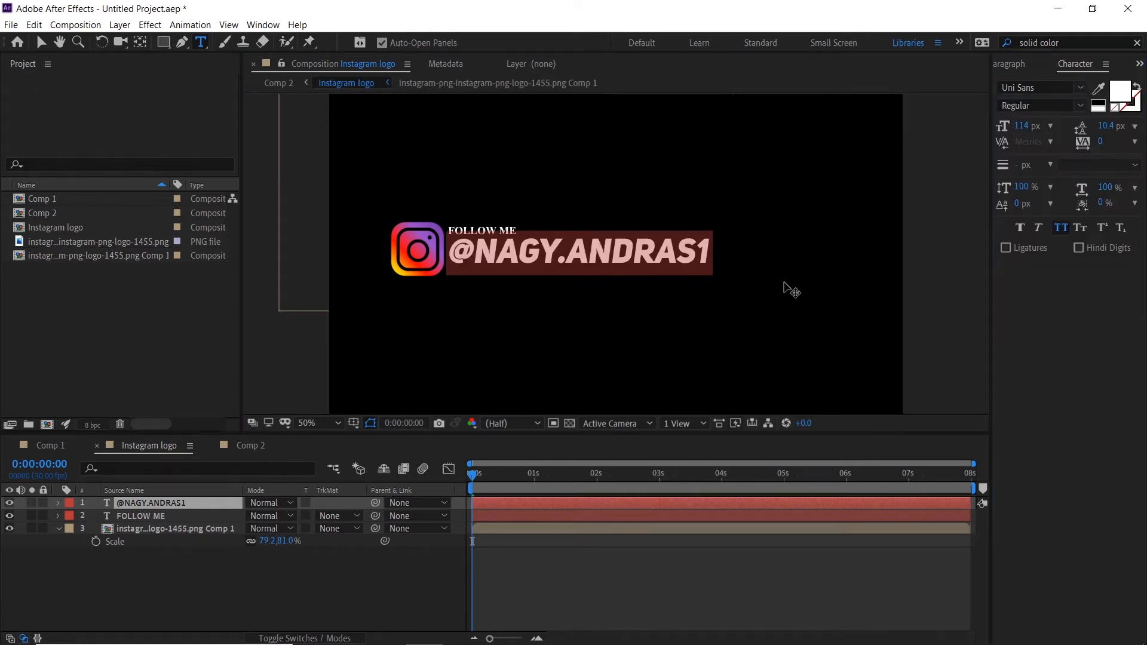
pyautogui.click(499, 230)
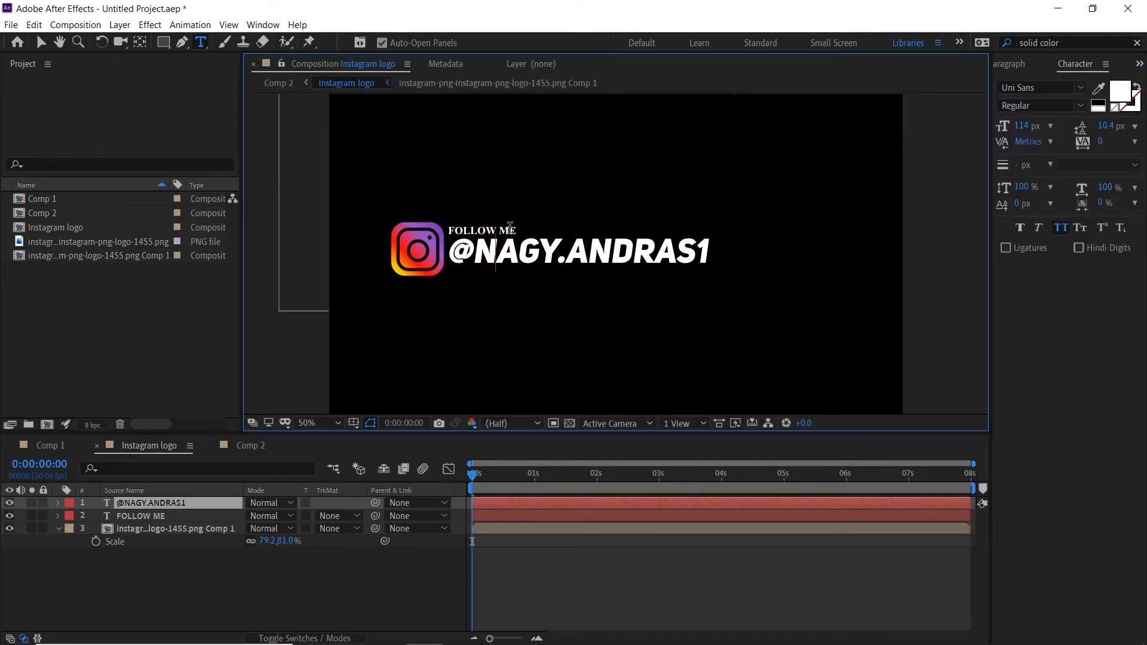
pyautogui.click(205, 577)
pyautogui.click(159, 518)
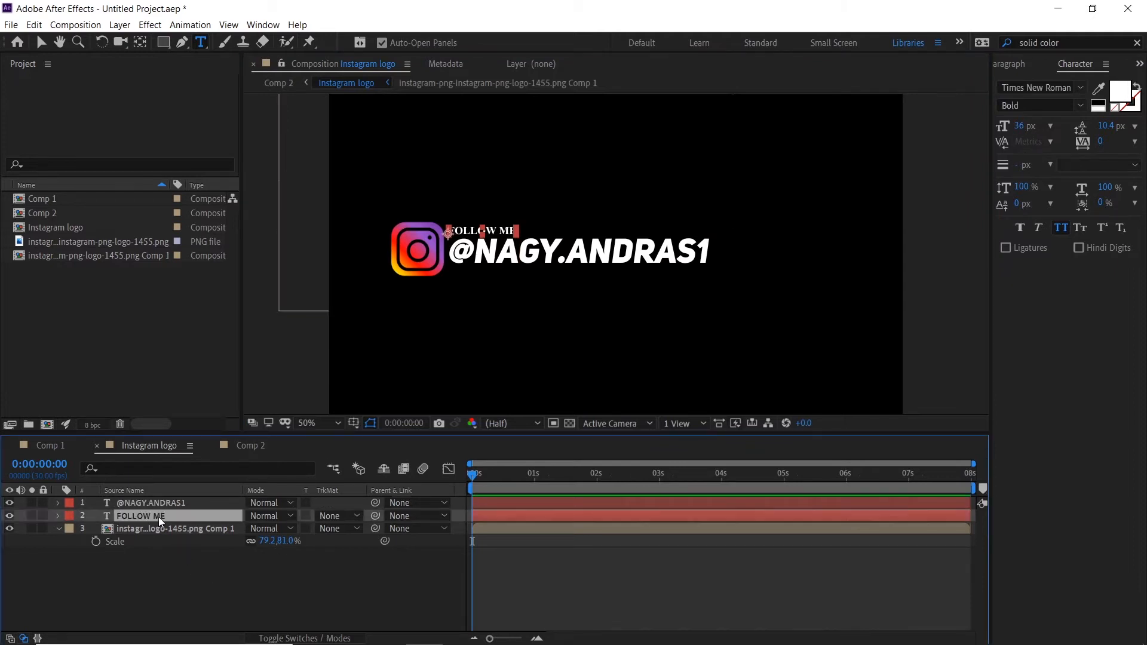
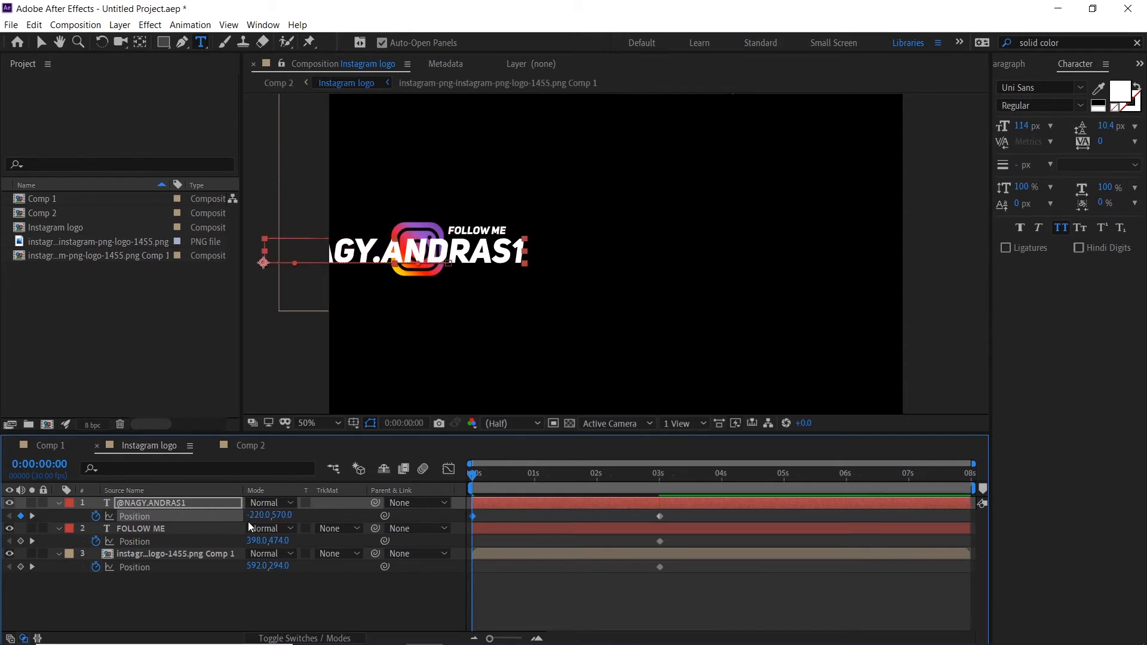
# - At 0:00:00:00, set the X position of the handle text to -332, FOLLOW ME to -144 and the logo to 357
pyautogui.moveTo(255, 517); pyautogui.dragTo(187, 532)
pyautogui.moveTo(256, 540); pyautogui.dragTo(18, 545)
pyautogui.moveTo(252, 546); pyautogui.dragTo(139, 545)
pyautogui.moveTo(253, 569); pyautogui.dragTo(78, 567)
# - Play the slide-in animation from the start of the composition and stop once the elements have reached their places
pyautogui.moveTo(475, 477); pyautogui.dragTo(409, 503)
pyautogui.press('space')
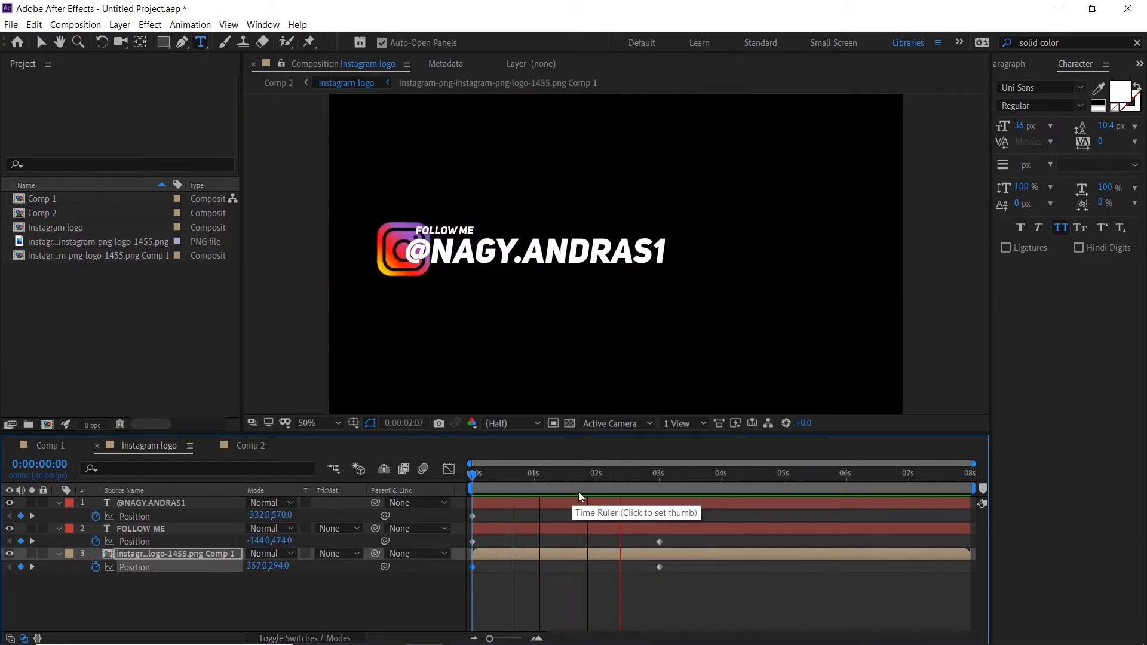
pyautogui.press('space')
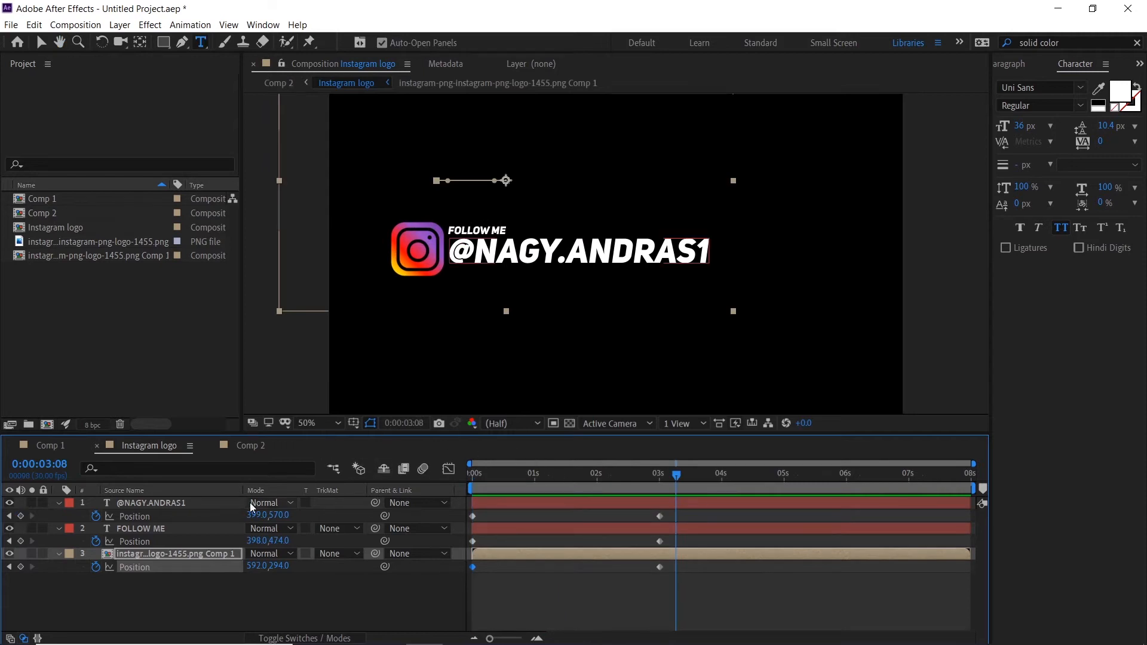
# - Set the handle text's starting X position to -892 at 0:00:00:00 so that it begins fully outside the frame
pyautogui.moveTo(257, 515); pyautogui.dragTo(181, 519)
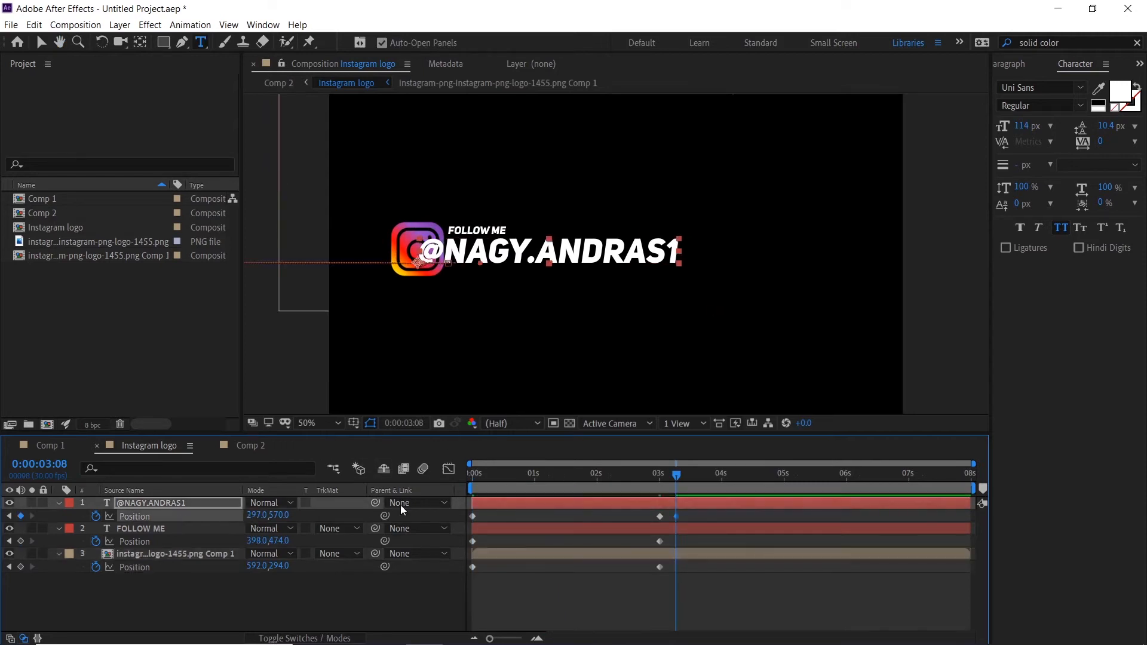
pyautogui.hotkey('ctrl', 'z')
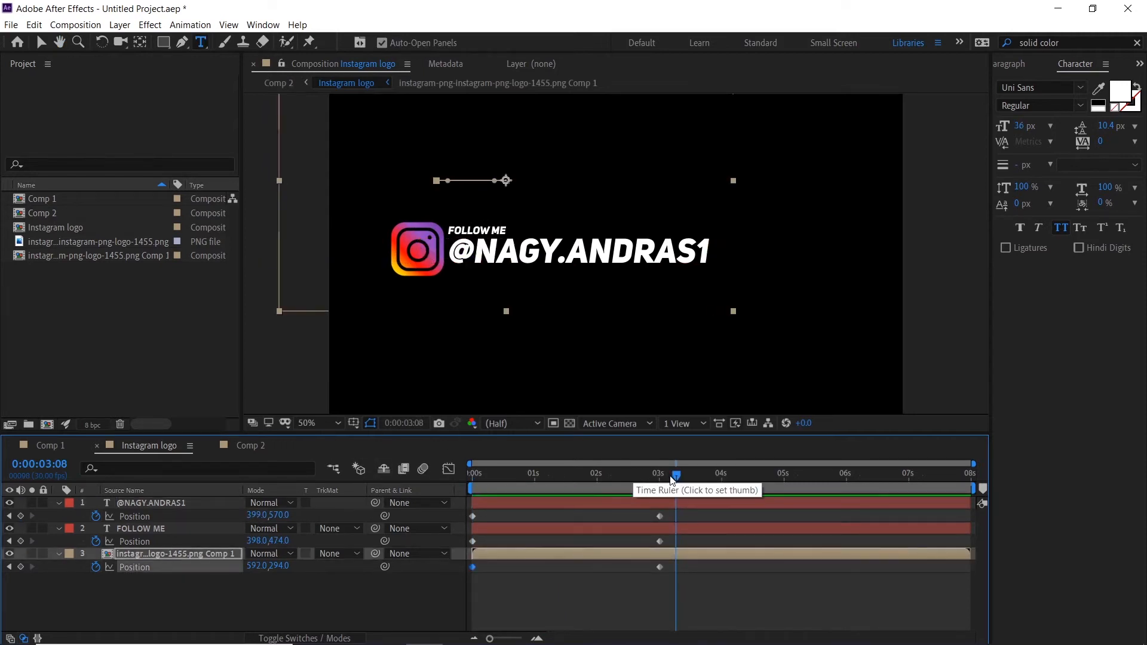
pyautogui.moveTo(634, 475); pyautogui.dragTo(448, 471)
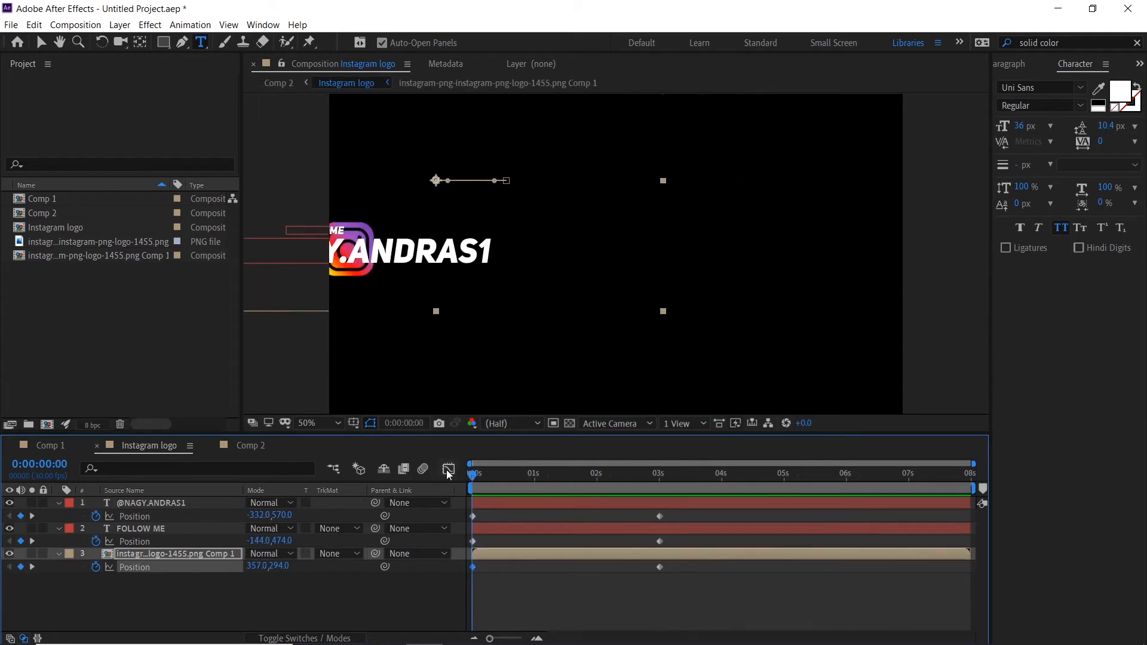
pyautogui.click(236, 518)
pyautogui.moveTo(236, 518); pyautogui.dragTo(228, 525)
pyautogui.click(257, 543)
pyautogui.click(234, 596)
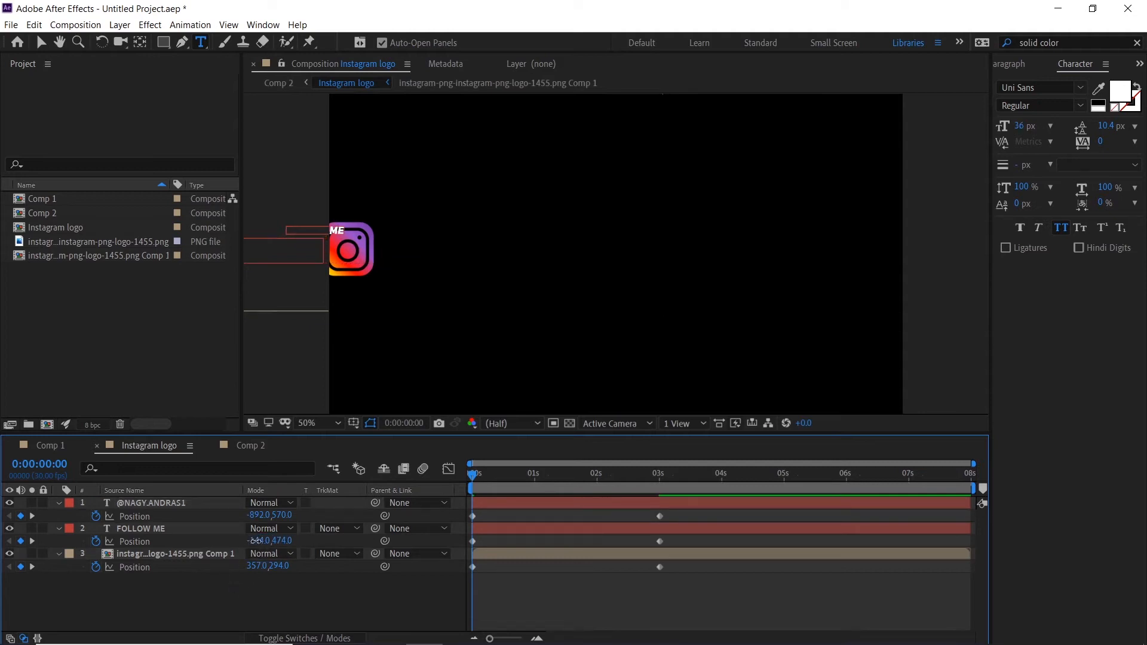
# - Set the starting X position of FOLLOW ME to -224 and of the logo to 187, and preview the animation
pyautogui.click(255, 540)
pyautogui.click(257, 565)
pyautogui.click(251, 597)
pyautogui.moveTo(256, 567); pyautogui.dragTo(245, 570)
pyautogui.press('space')
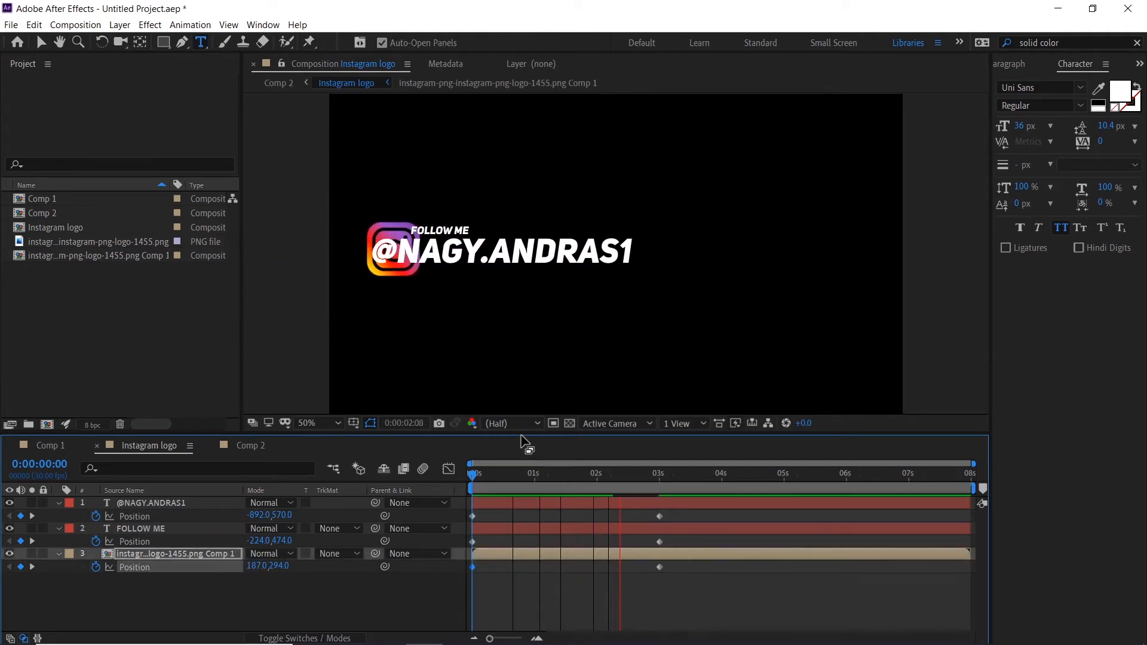
# - At 0:00:00:00, set the logo layer's starting X position to 447 and play the slide-in animation from the beginning
pyautogui.press('space')
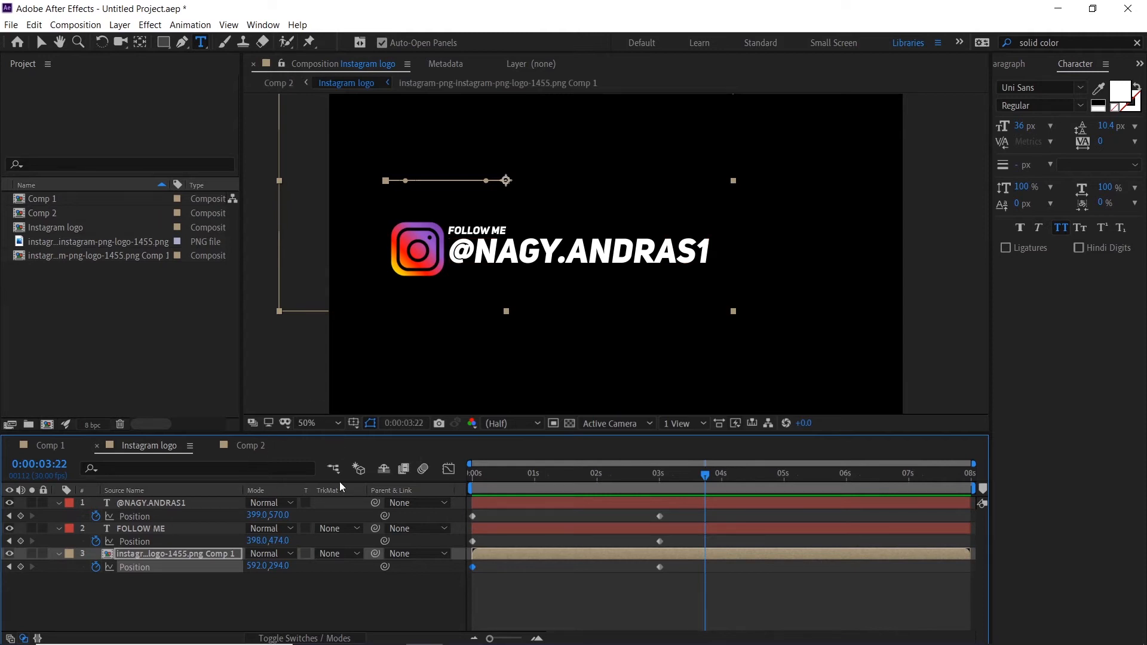
pyautogui.click(160, 581)
pyautogui.click(225, 557)
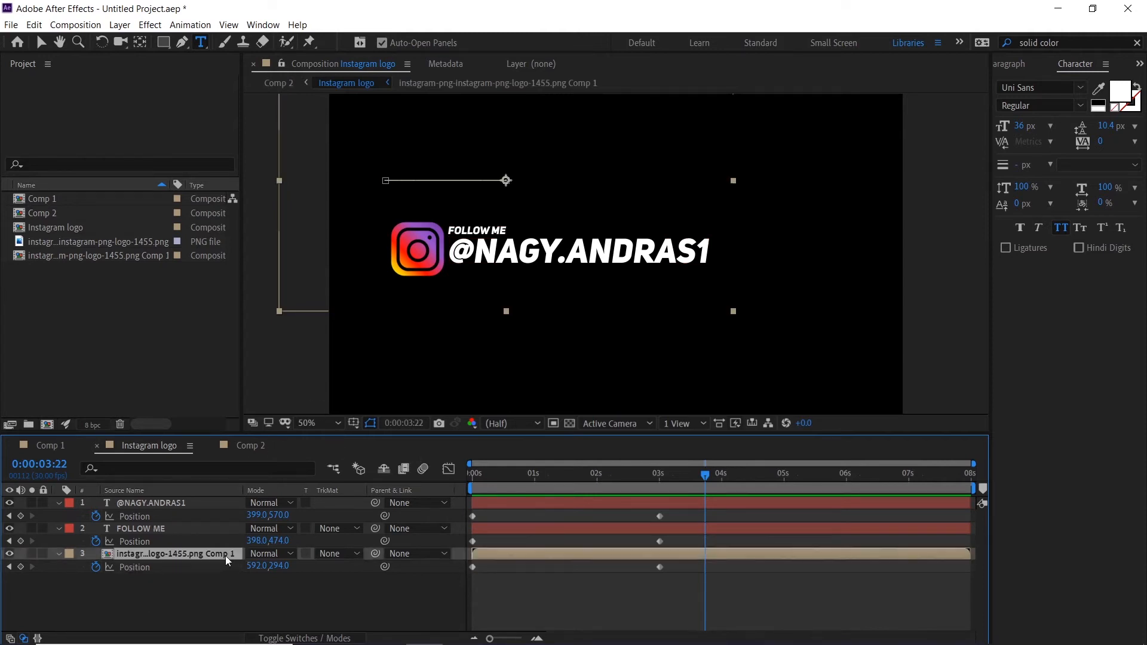
pyautogui.moveTo(700, 477); pyautogui.dragTo(321, 501)
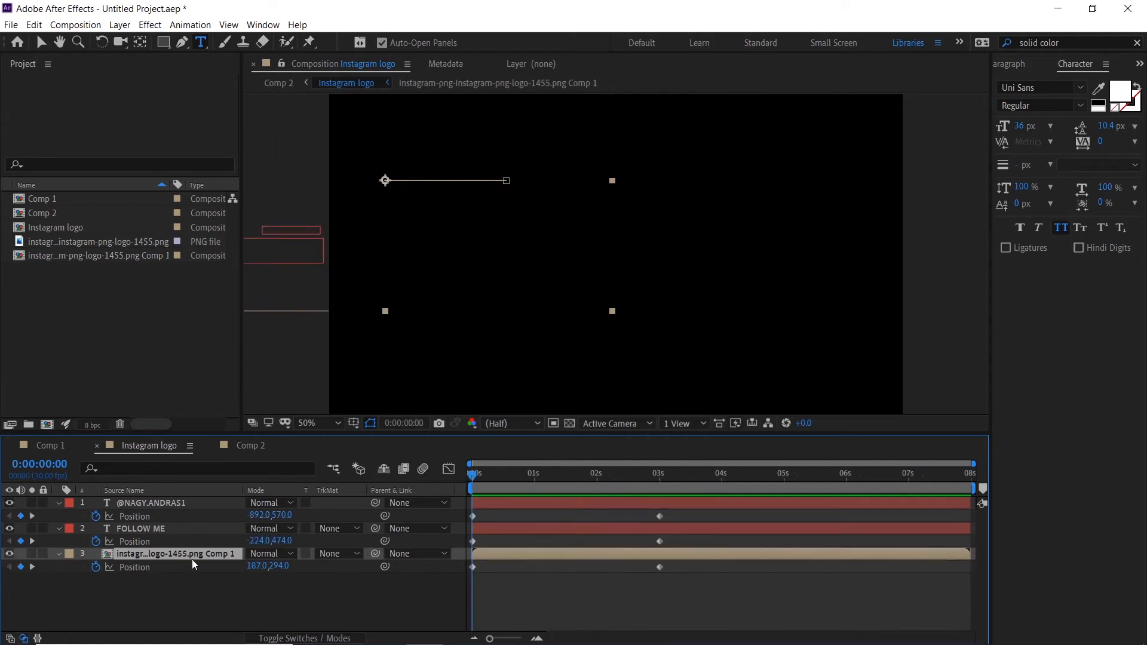
pyautogui.moveTo(254, 566); pyautogui.dragTo(288, 564)
pyautogui.moveTo(474, 475); pyautogui.dragTo(430, 490)
pyautogui.moveTo(258, 567); pyautogui.dragTo(202, 568)
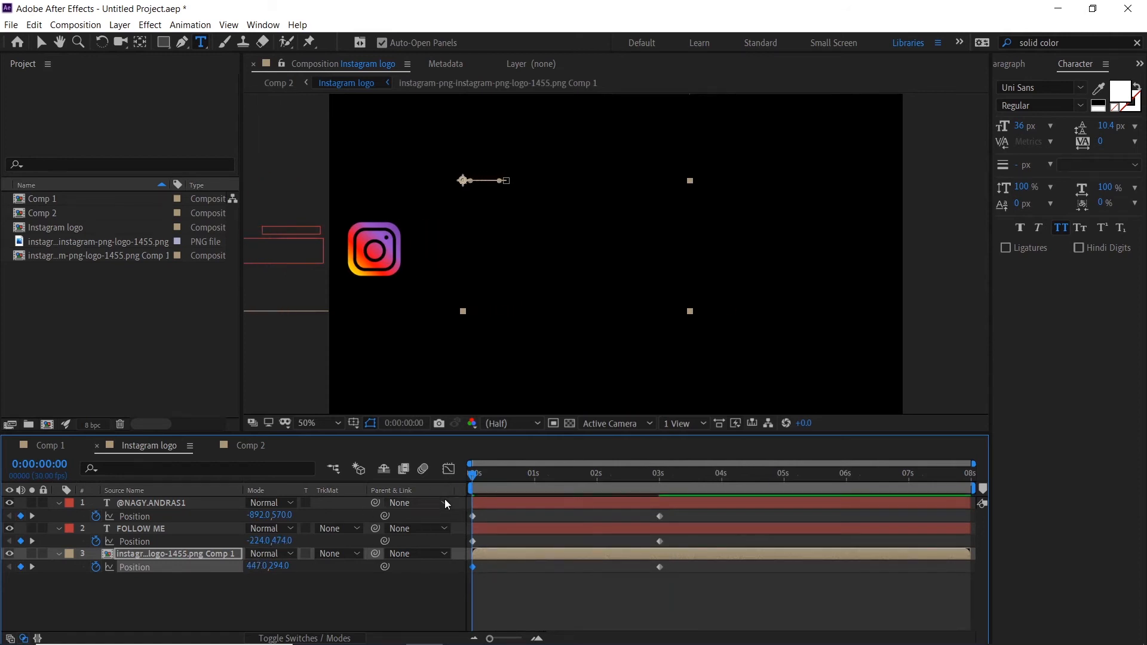
pyautogui.moveTo(473, 476); pyautogui.dragTo(435, 487)
pyautogui.press('space')
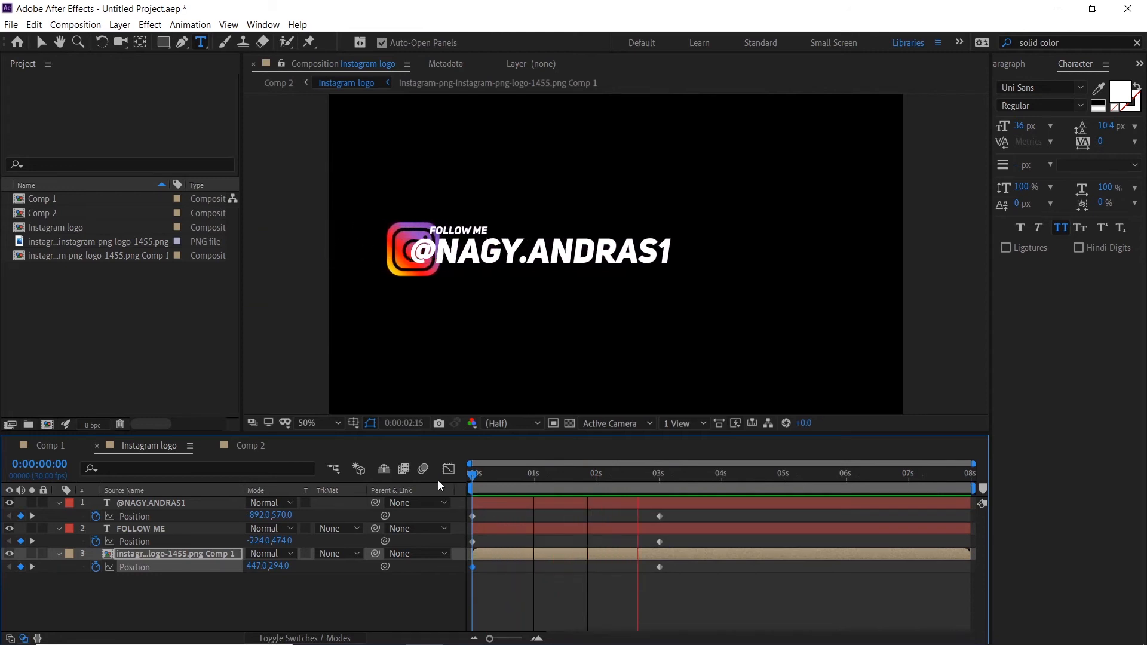
pyautogui.press('space')
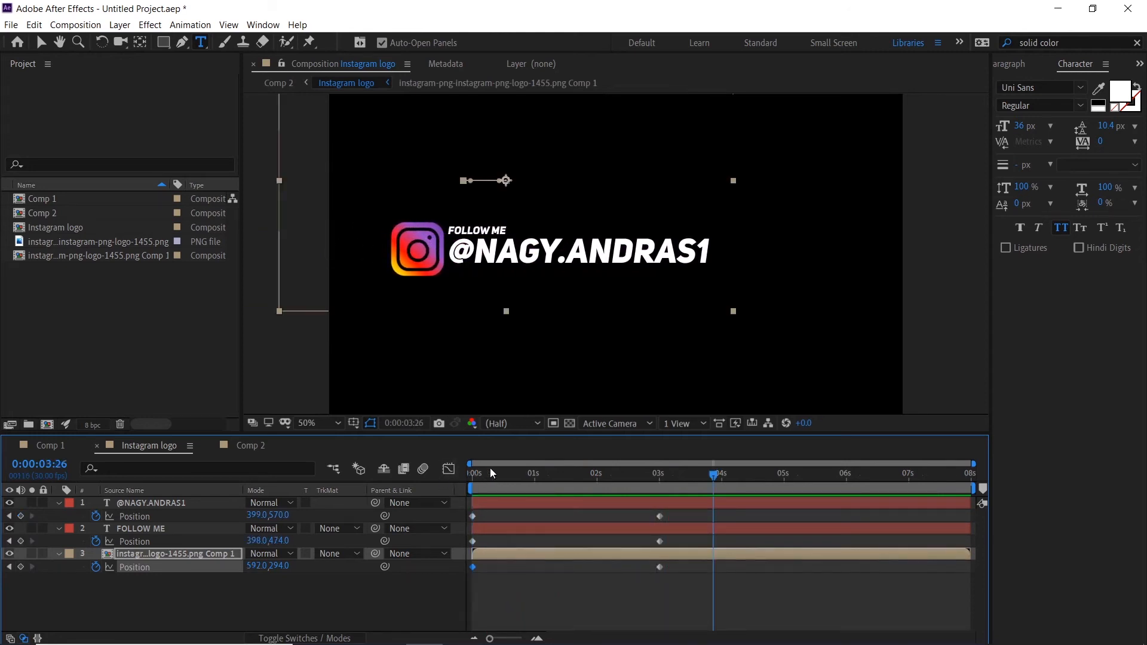
# - Apply Easy Ease to the starting Position keyframes of the handle text, FOLLOW ME and logo layers
pyautogui.moveTo(711, 473); pyautogui.dragTo(656, 503)
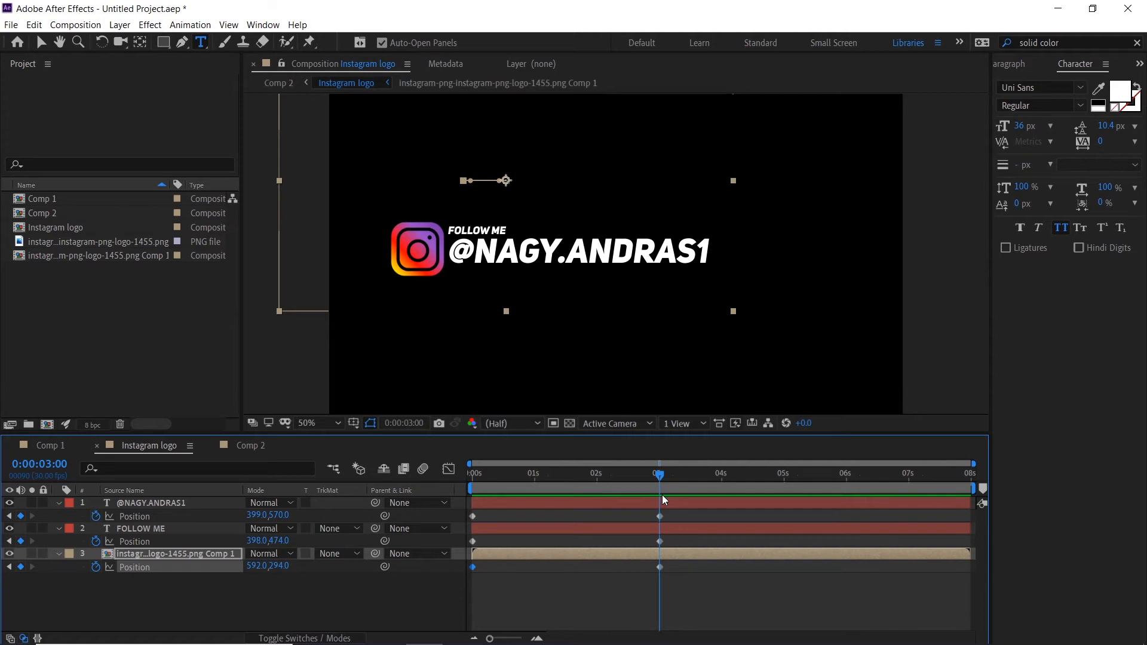
pyautogui.moveTo(585, 599); pyautogui.dragTo(450, 492)
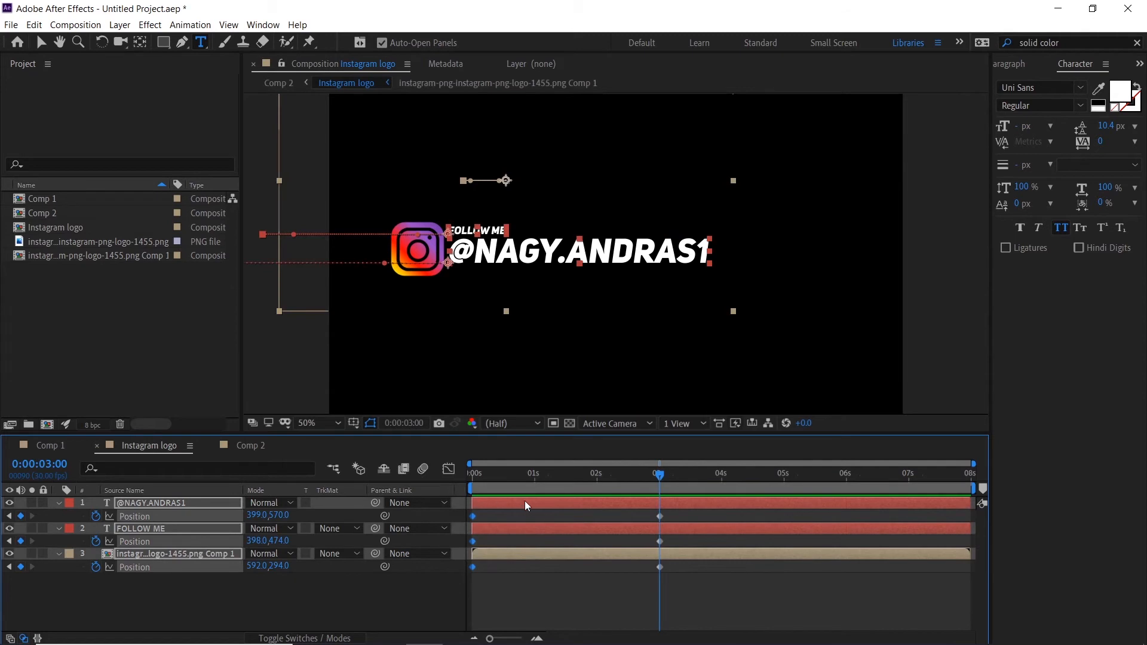
pyautogui.press('F9')
# - In the speed graph, bring the three layers' end Position keyframes down to near-zero speed with a longer incoming influence, and close the graph
pyautogui.click(449, 471)
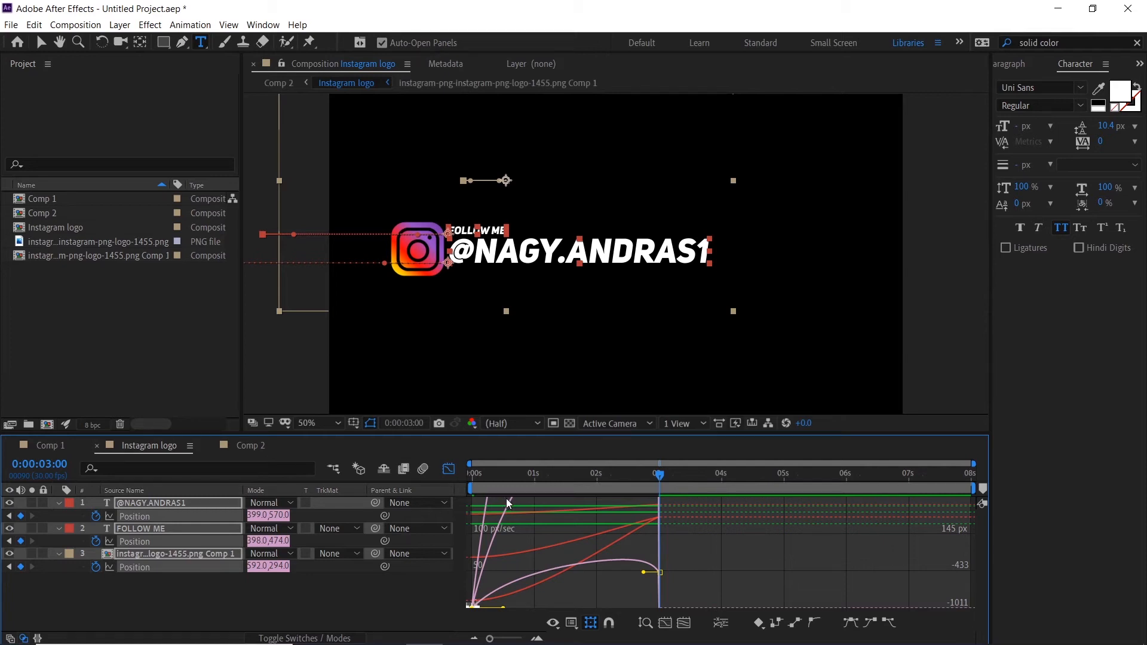
pyautogui.moveTo(513, 506)
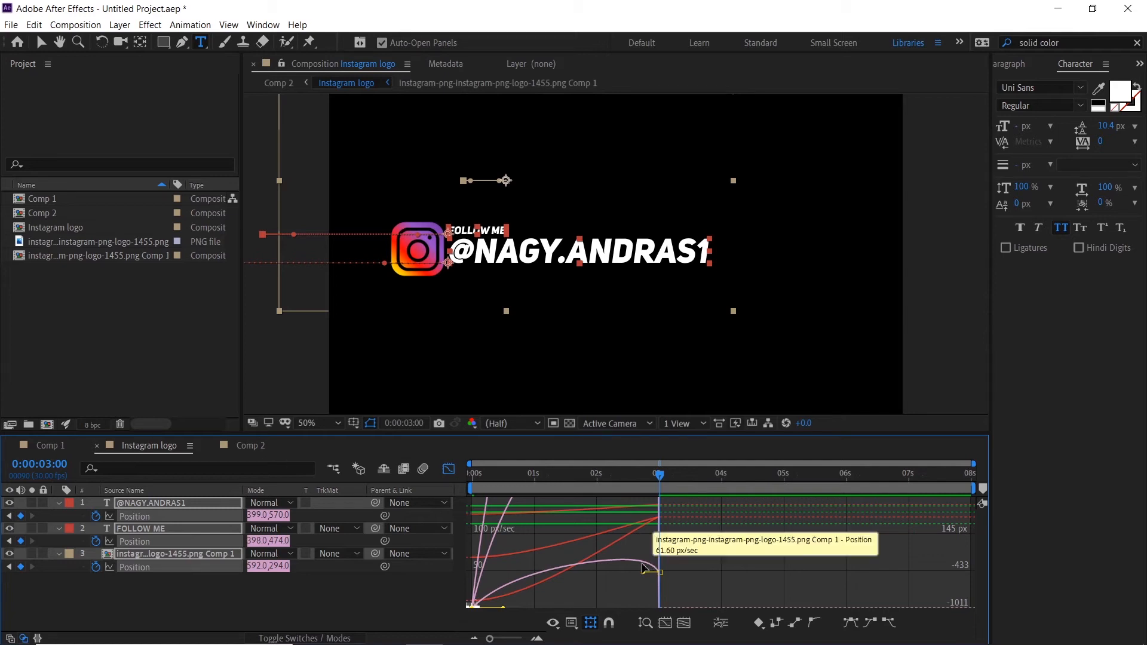
pyautogui.rightClick(623, 572)
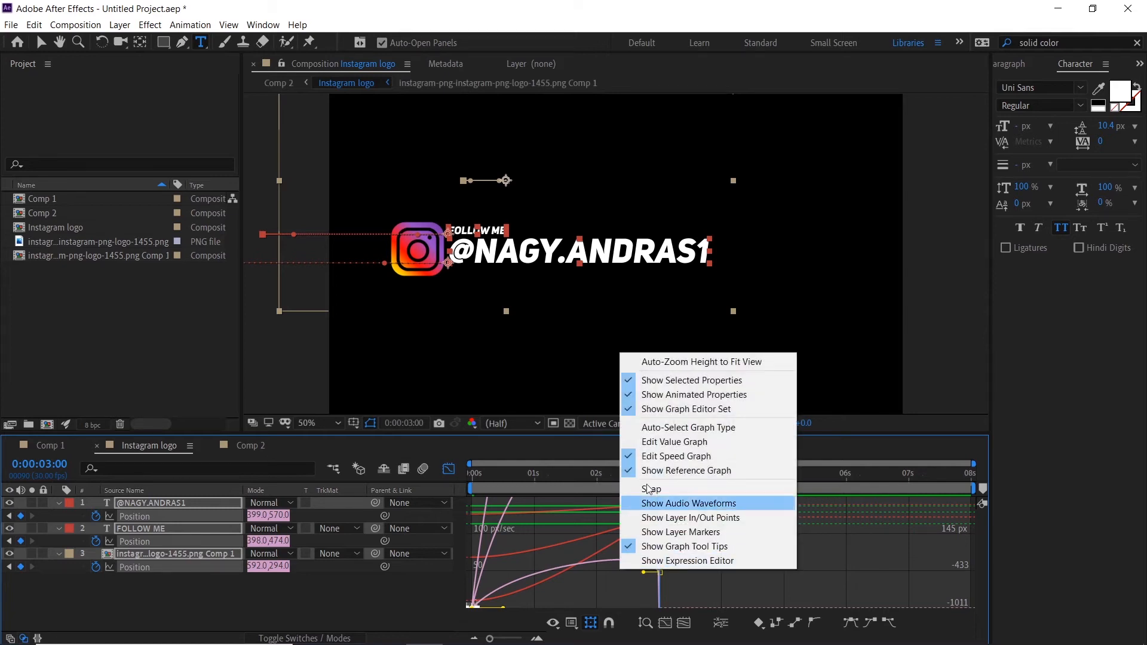
pyautogui.click(674, 462)
pyautogui.rightClick(622, 578)
pyautogui.click(687, 477)
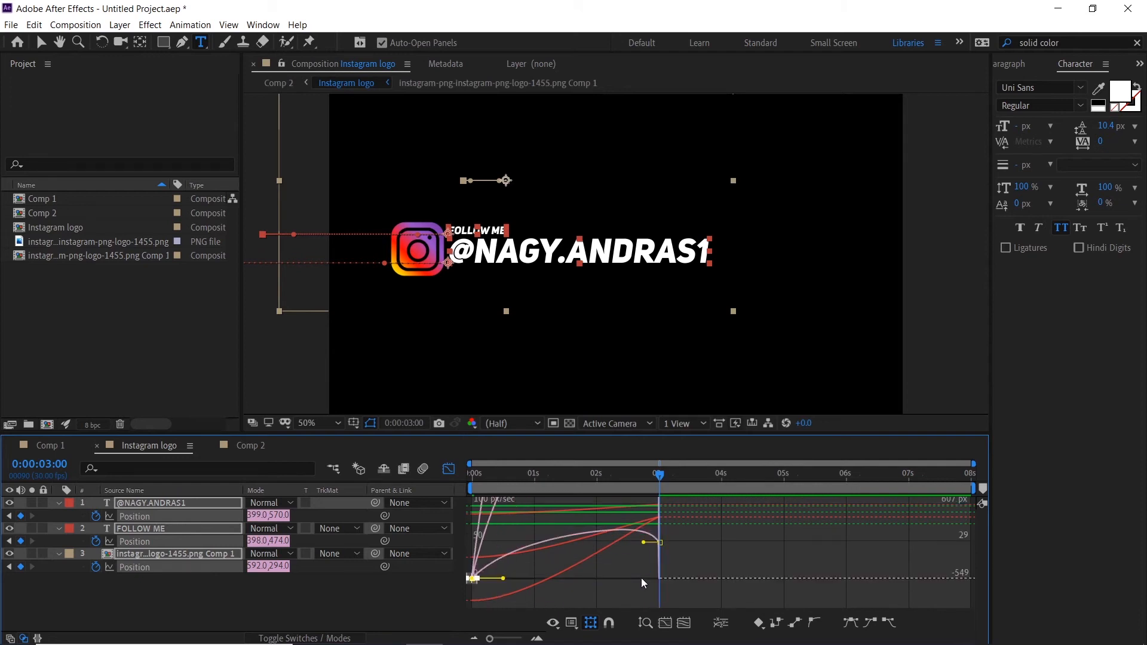
pyautogui.moveTo(659, 578)
pyautogui.moveTo(696, 588); pyautogui.dragTo(634, 536)
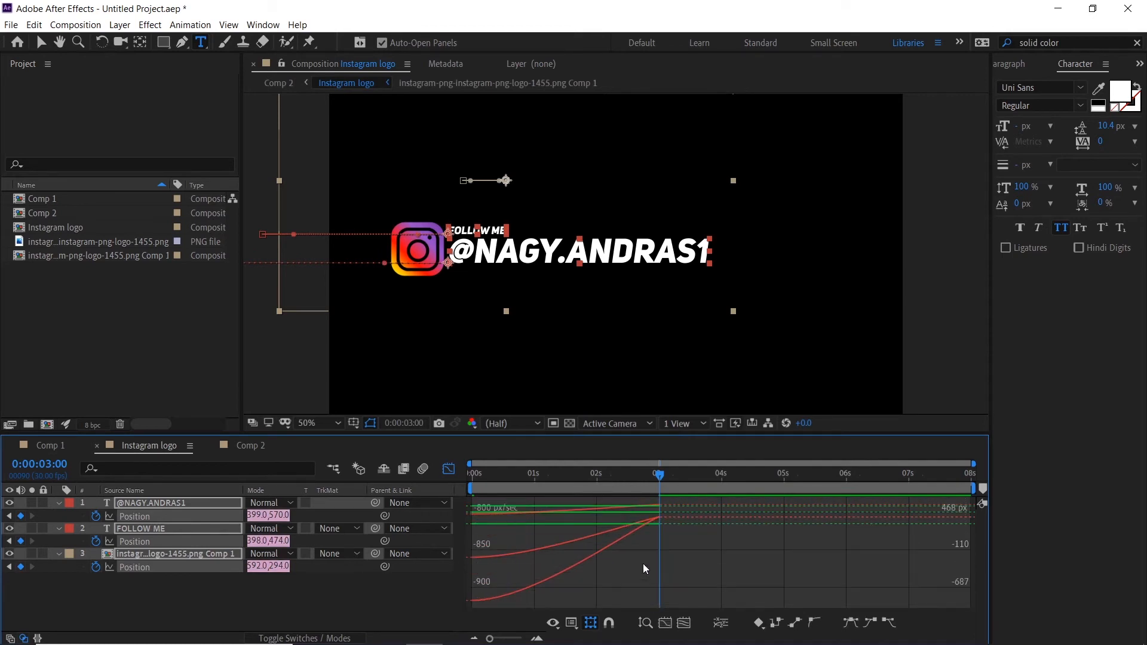
pyautogui.scroll(3, 647, 564)
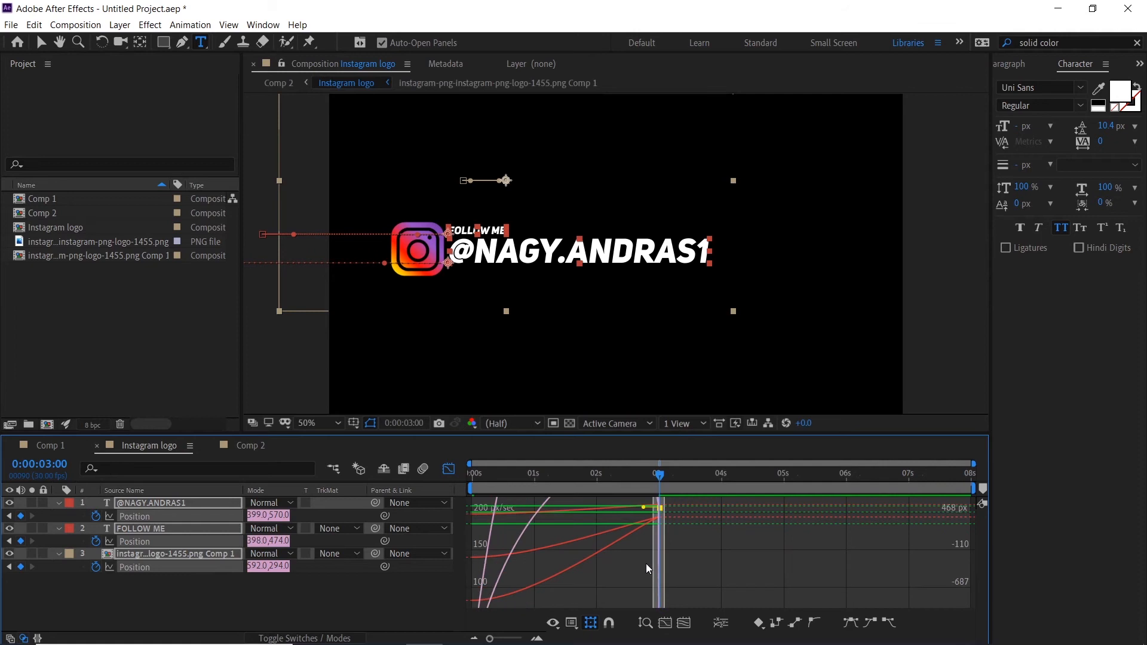
pyautogui.moveTo(645, 566); pyautogui.dragTo(563, 601)
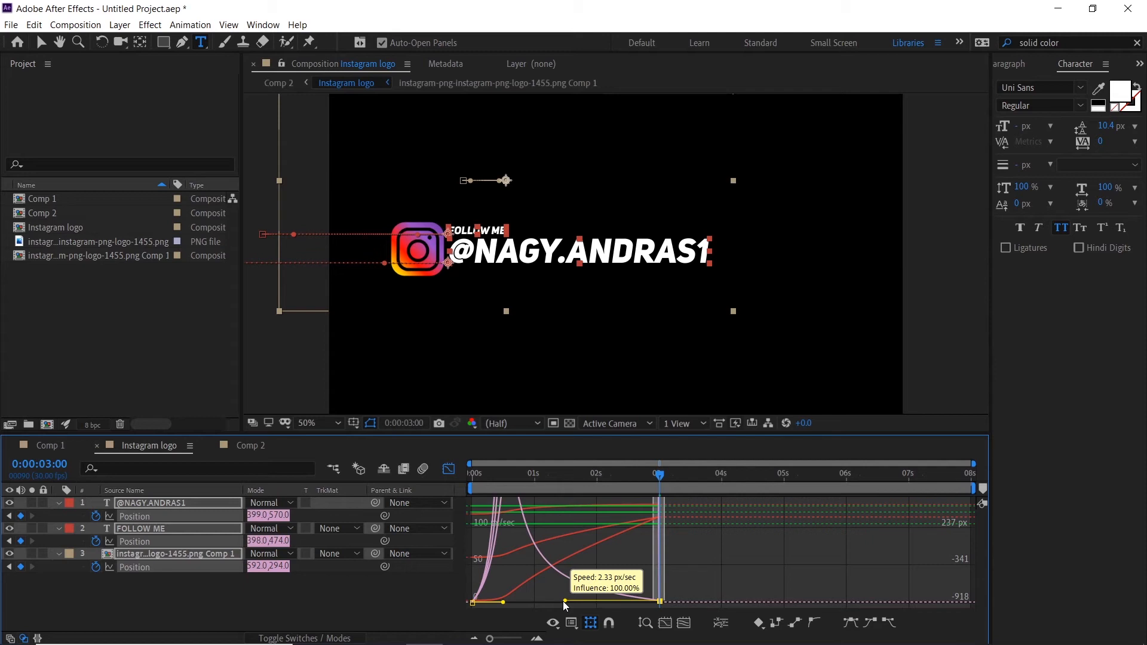
pyautogui.moveTo(563, 601); pyautogui.dragTo(599, 604)
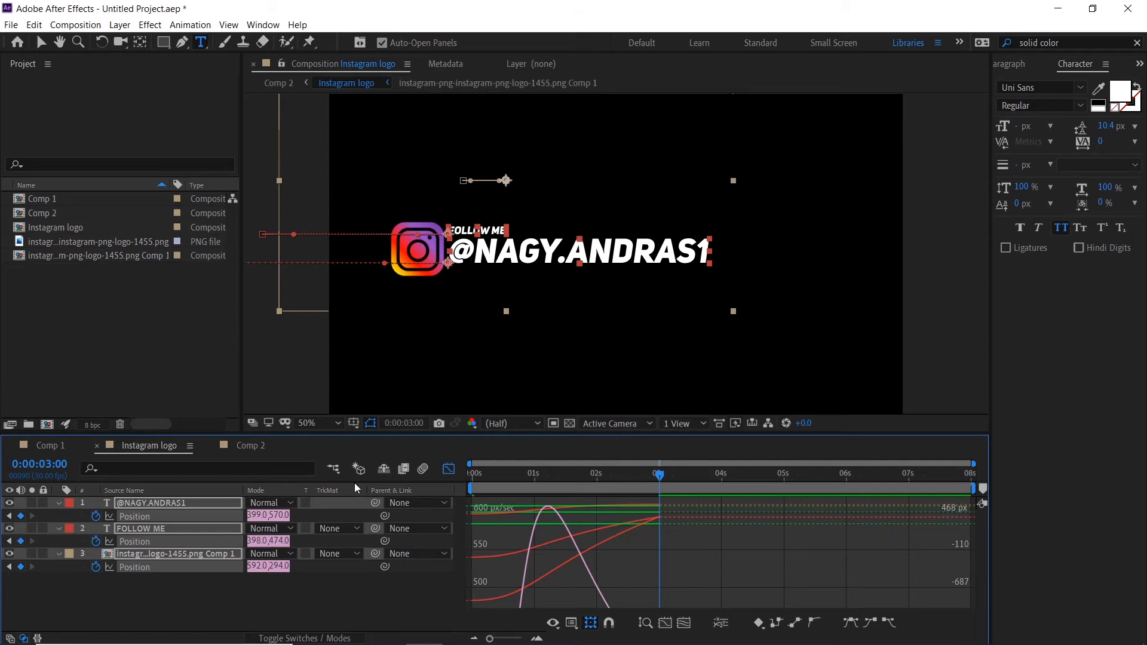
pyautogui.click(448, 470)
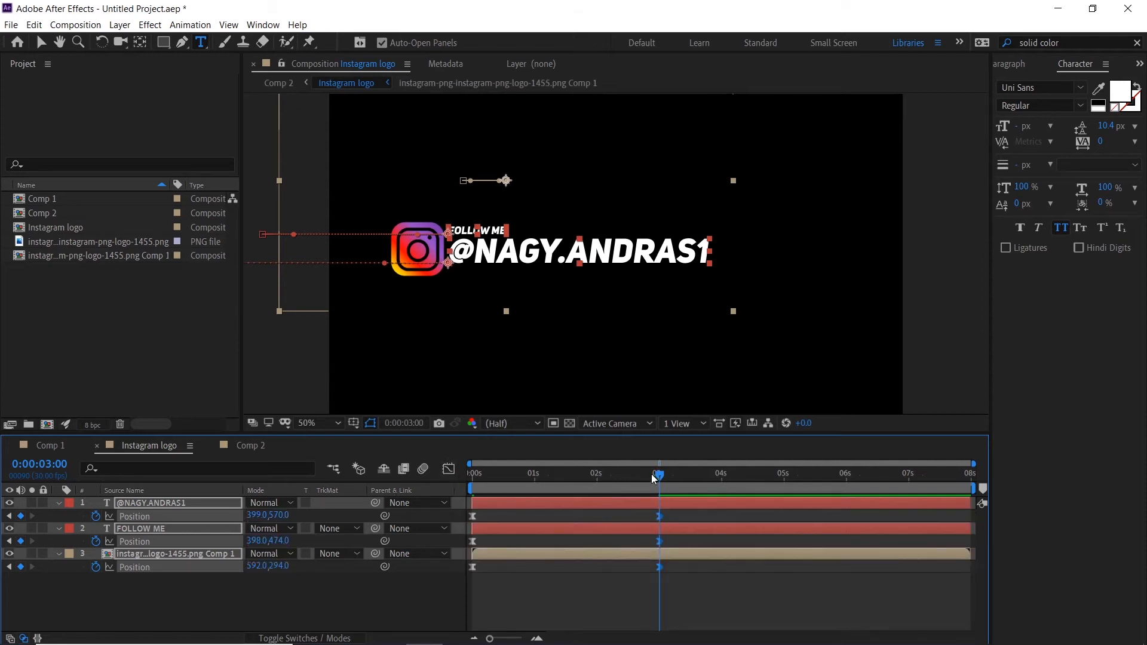
# - Play the eased slide-in from the start of the composition and stop after the elements have settled
pyautogui.moveTo(647, 479); pyautogui.dragTo(457, 474)
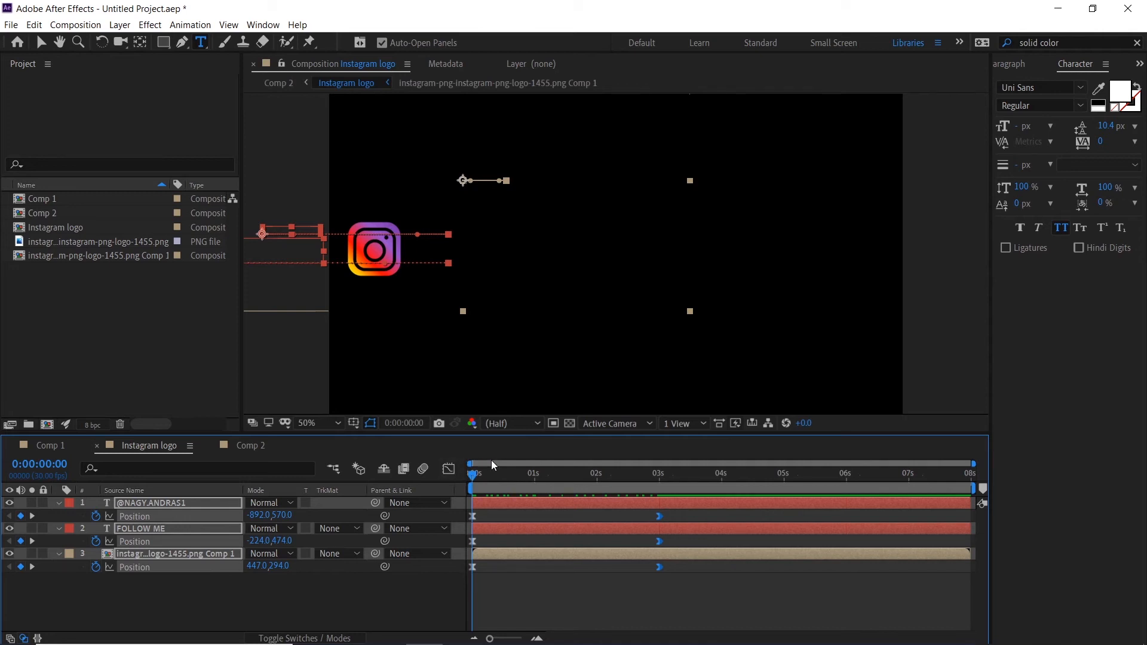
pyautogui.press('space')
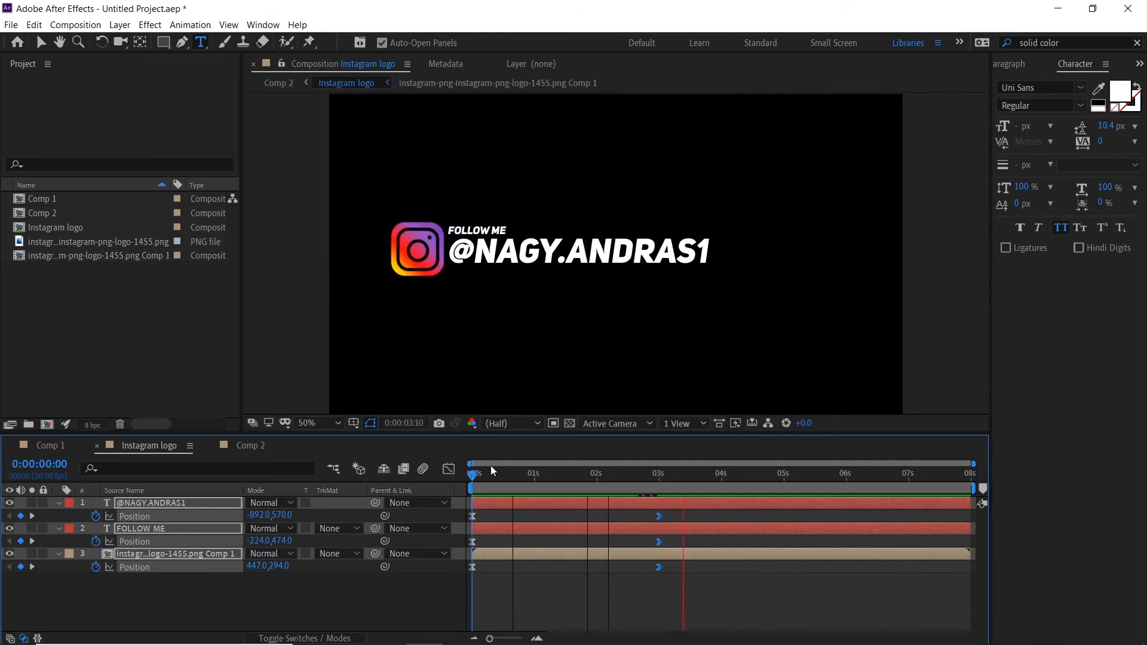
pyautogui.press('space')
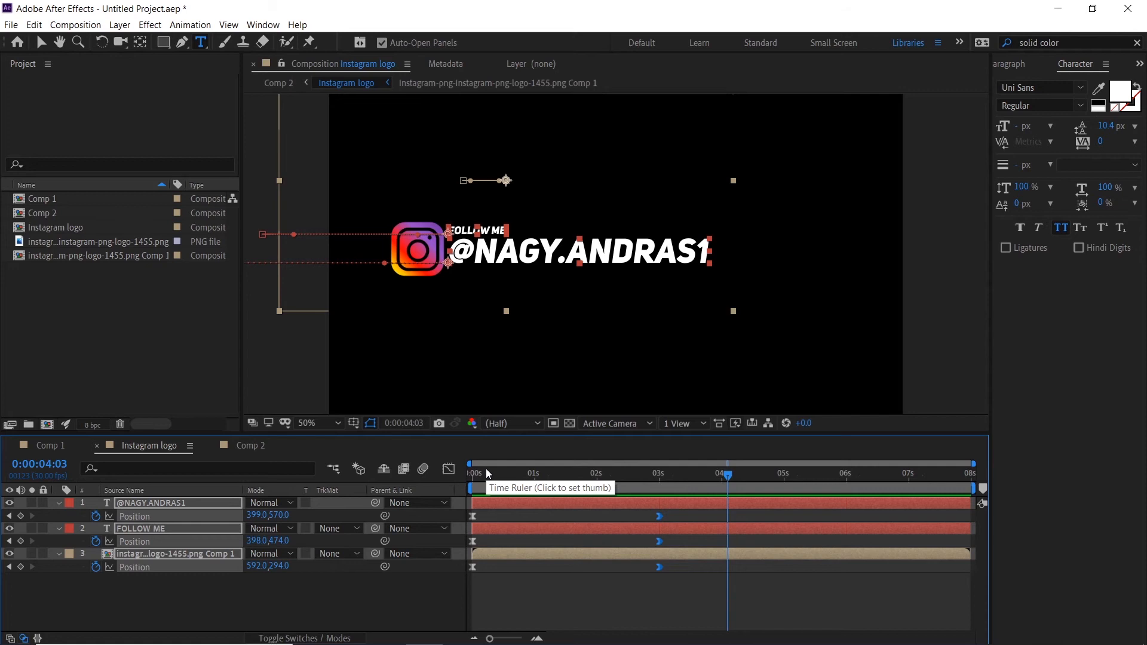
# - Shorten the slide-in by moving all three layers' end Position keyframes to about 1.3 seconds, previewing the timing between adjustments
pyautogui.moveTo(629, 594); pyautogui.dragTo(621, 517)
pyautogui.moveTo(582, 481); pyautogui.dragTo(433, 474)
pyautogui.press('space')
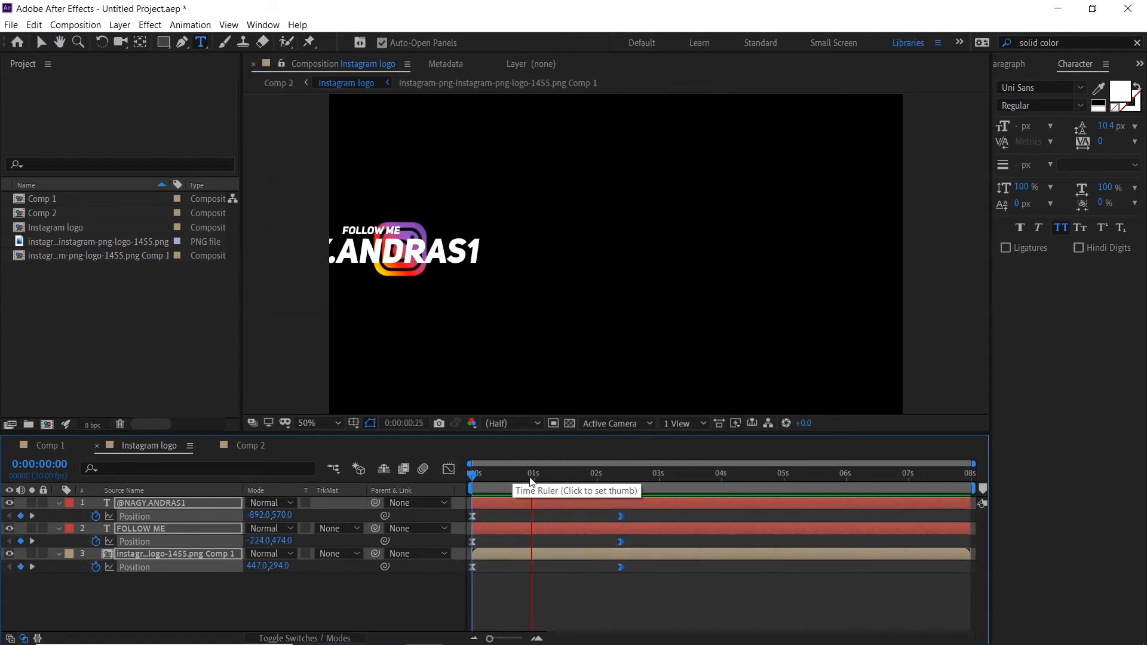
pyautogui.press('space')
pyautogui.moveTo(596, 591); pyautogui.dragTo(582, 518)
pyautogui.moveTo(633, 476); pyautogui.dragTo(448, 481)
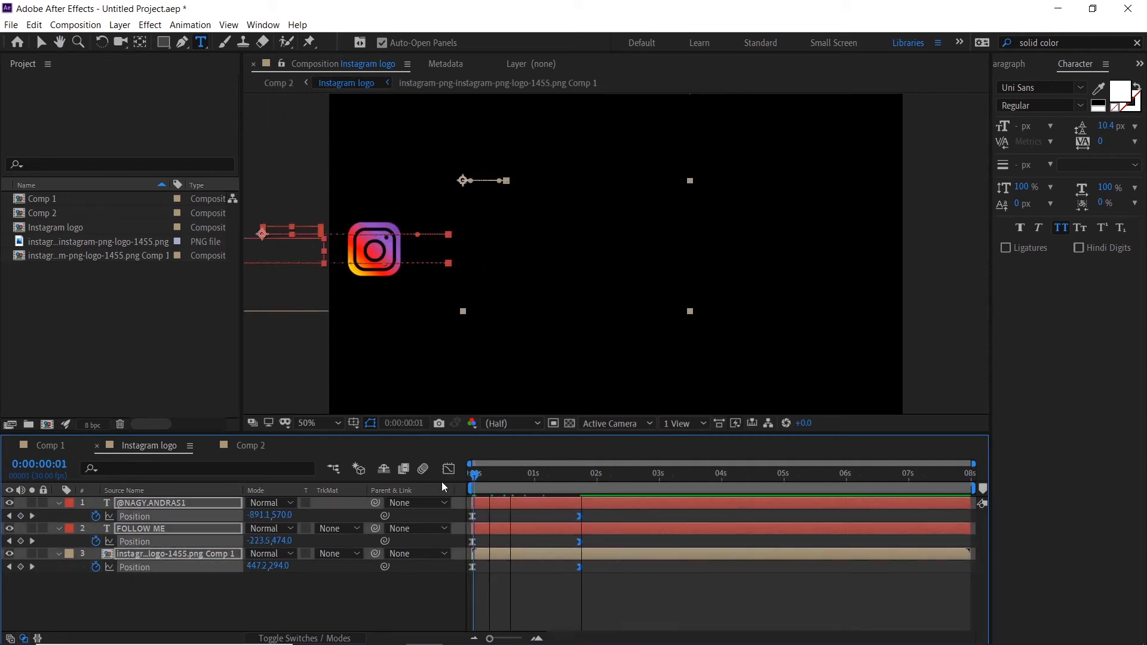
pyautogui.press('space')
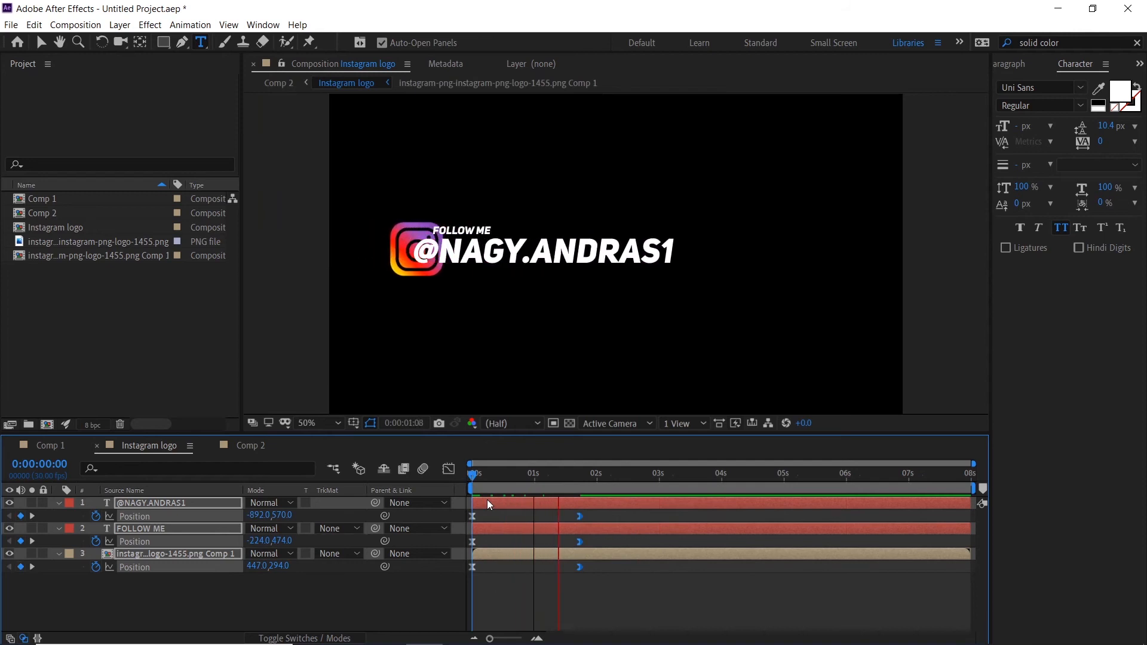
pyautogui.press('space')
pyautogui.moveTo(567, 602); pyautogui.dragTo(555, 519)
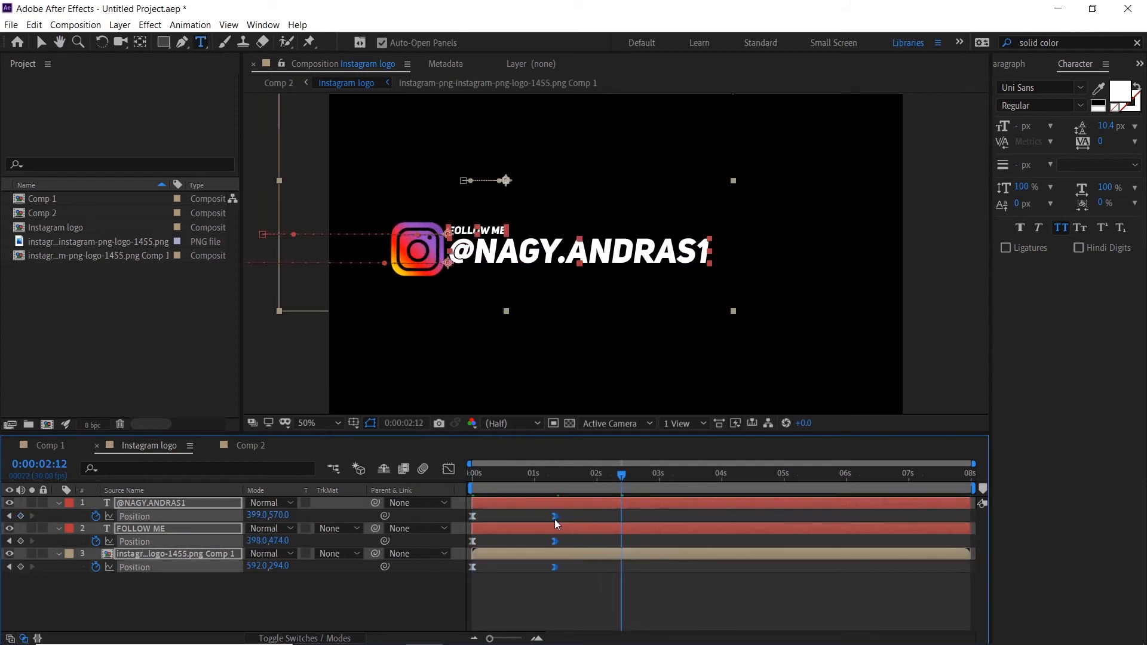
# - Deselect the layers and preview the shortened slide-in from 0:00:00:00
pyautogui.click(477, 589)
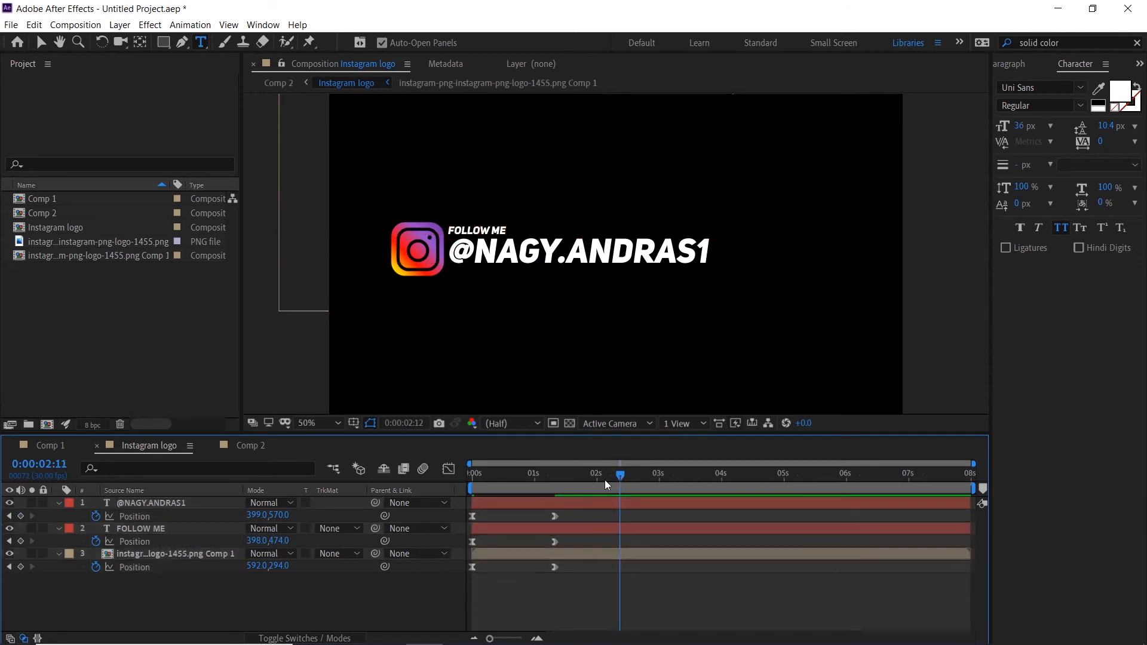
pyautogui.moveTo(618, 475); pyautogui.dragTo(396, 476)
pyautogui.press('space')
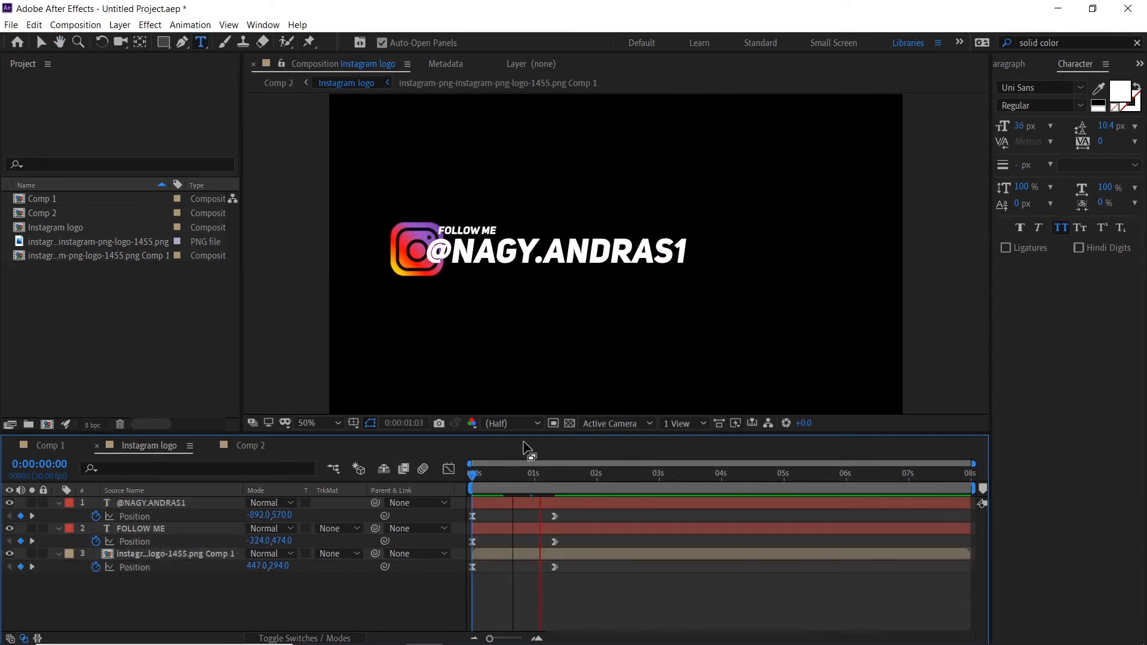
pyautogui.press('space')
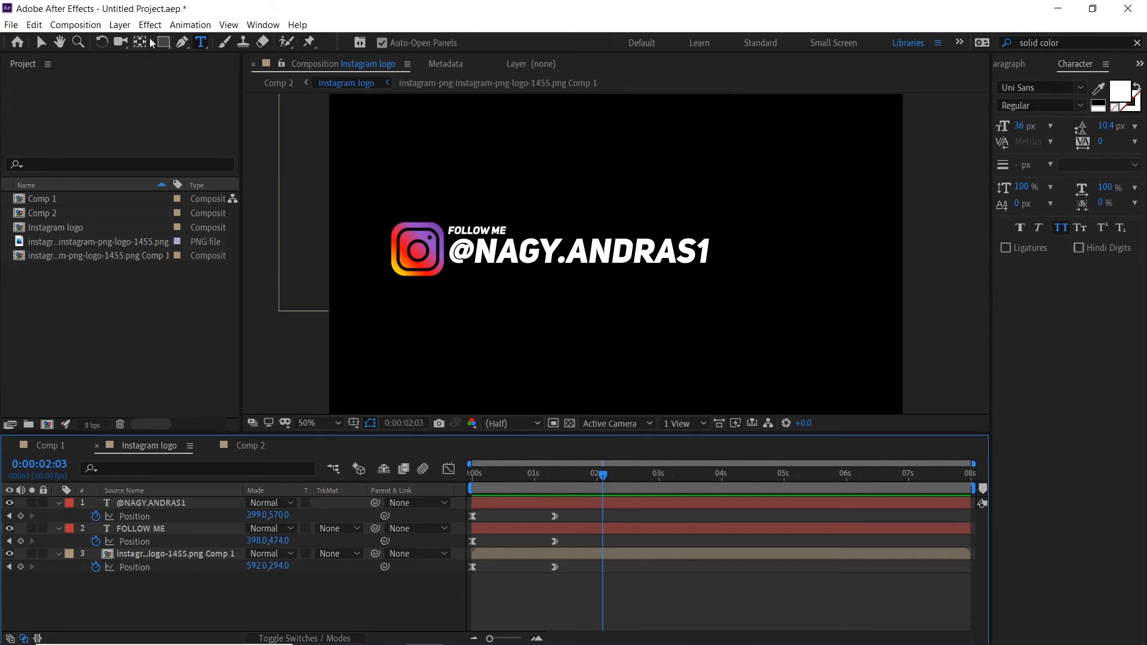
# - Activate the Rectangle tool and check that its shape fill color is red FF0000
pyautogui.click(164, 43)
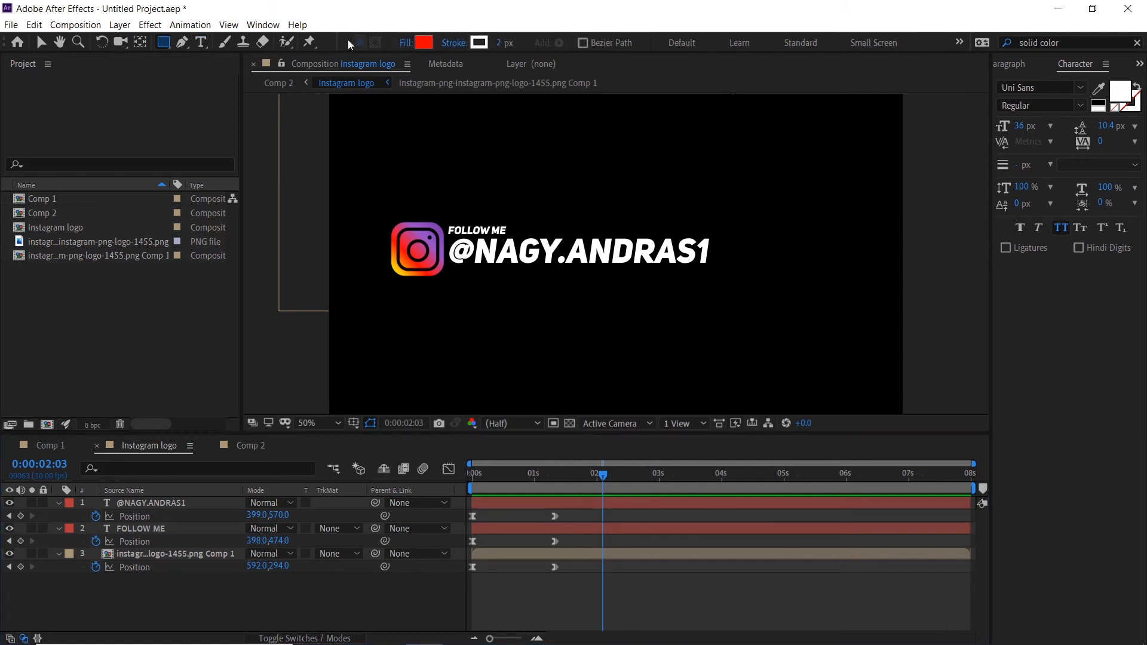
pyautogui.click(425, 44)
pyautogui.moveTo(285, 19); pyautogui.dragTo(477, 137)
pyautogui.click(512, 161)
pyautogui.click(428, 45)
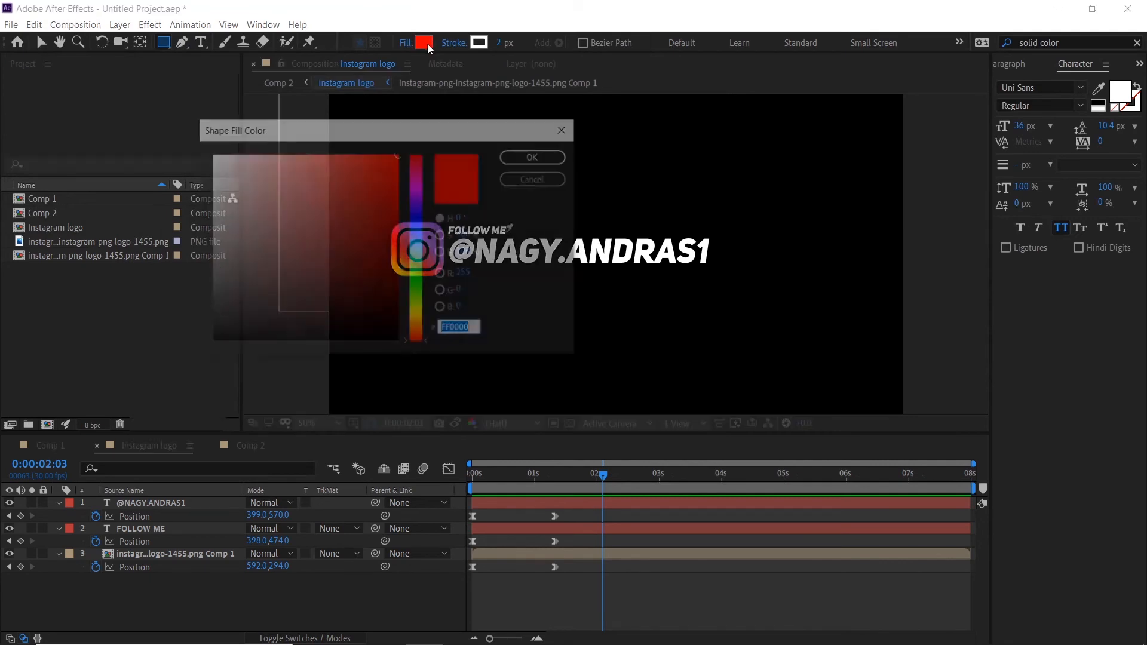
pyautogui.click(518, 176)
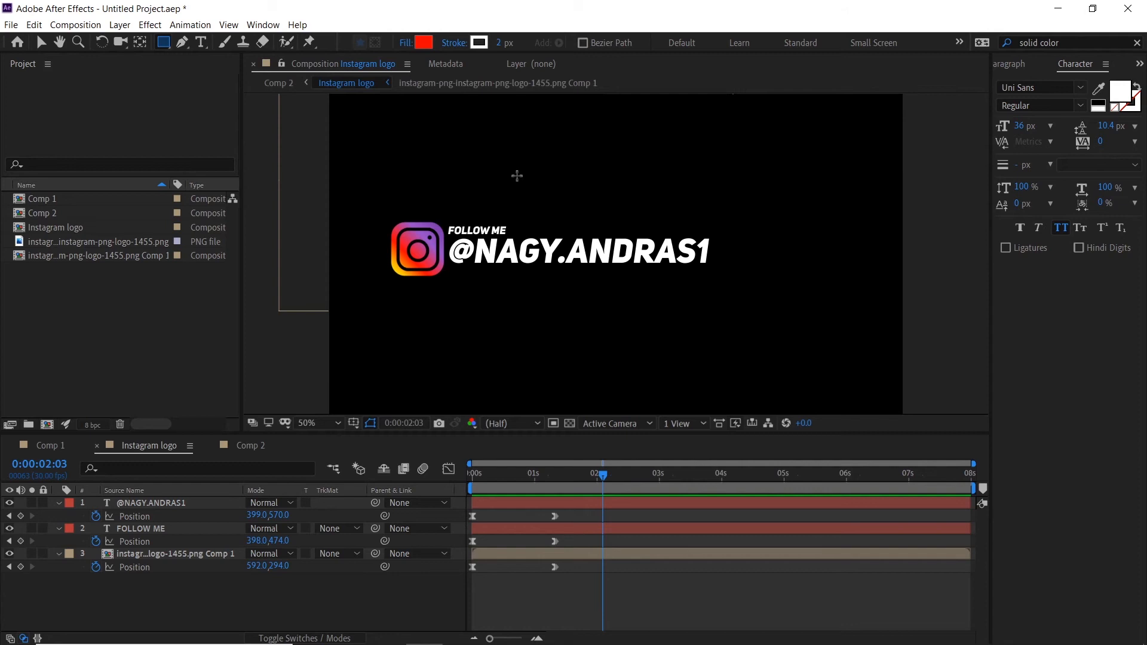
# - Set the rectangle's fill type to Solid Color at 100% opacity and its stroke type to None
pyautogui.click(406, 44)
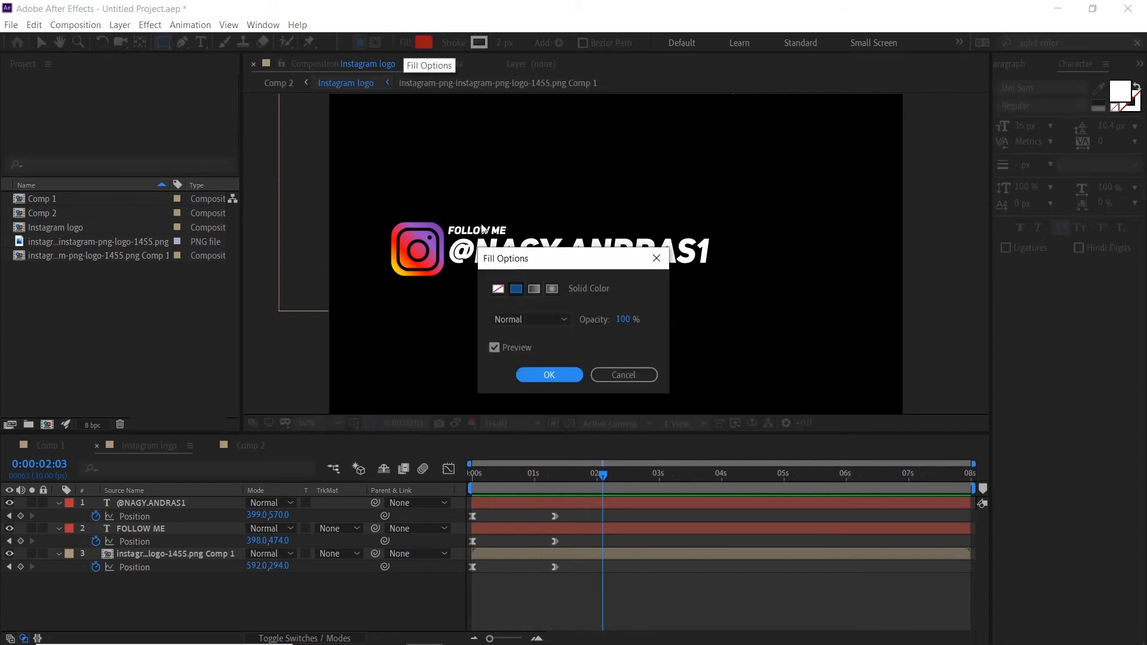
pyautogui.click(516, 292)
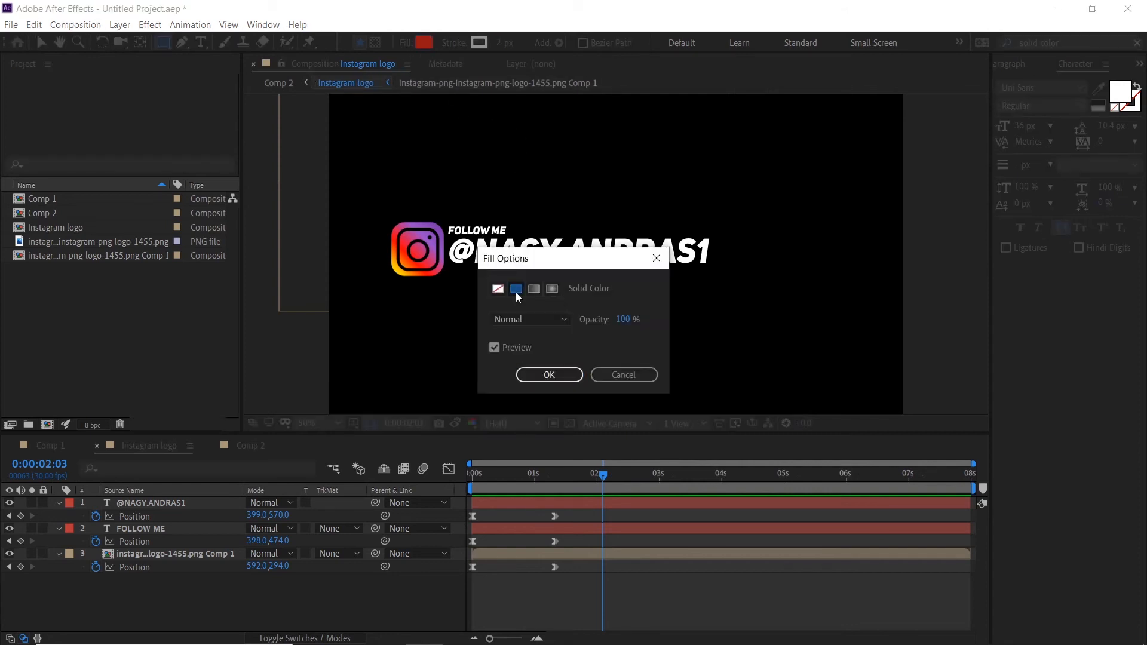
pyautogui.click(542, 375)
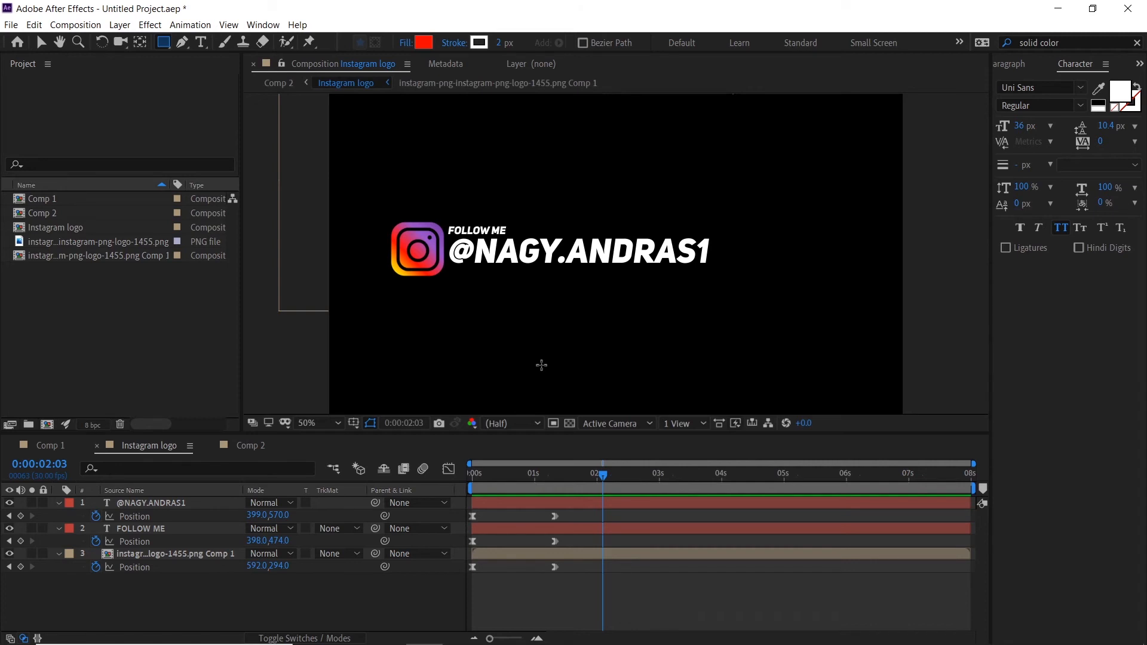
pyautogui.click(454, 43)
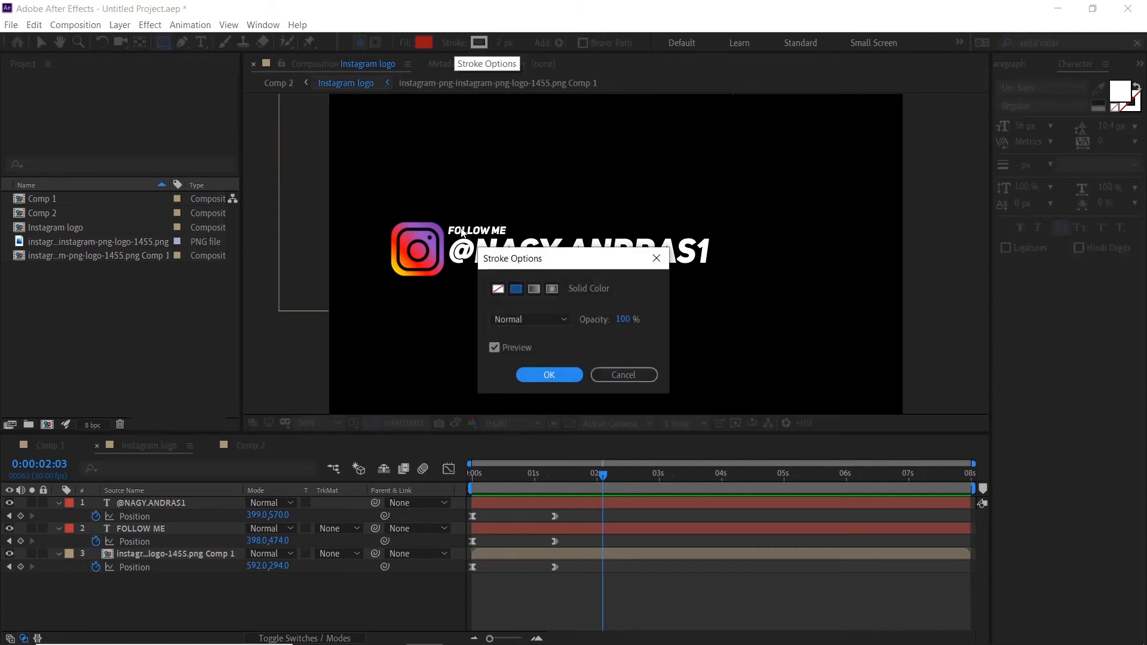
pyautogui.click(498, 289)
pyautogui.click(529, 374)
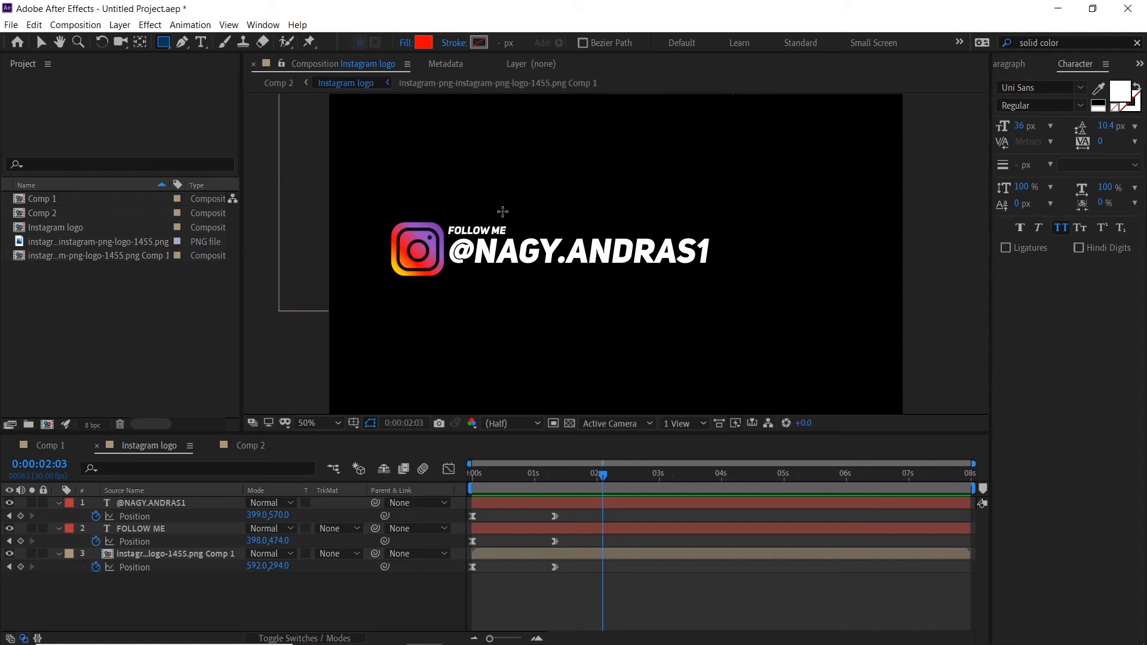
# - At 0:00:01:19, draw a red rectangle that covers the FOLLOW ME text and the handle up to the logo's edge
pyautogui.click(600, 474)
pyautogui.moveTo(600, 475); pyautogui.dragTo(576, 475)
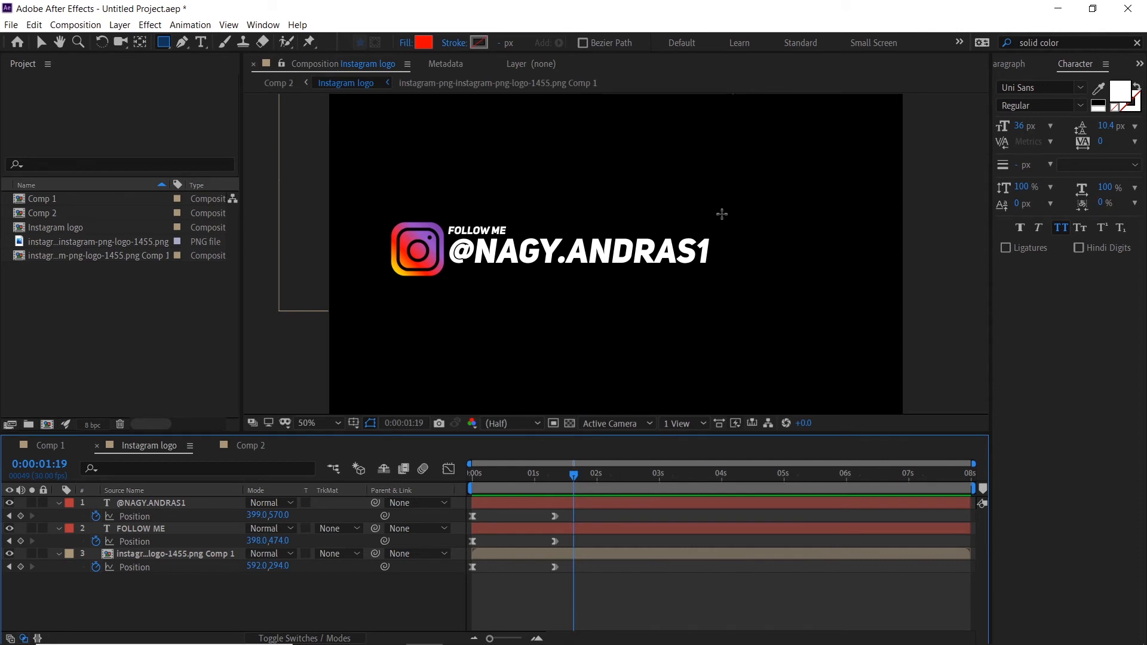
pyautogui.moveTo(723, 211); pyautogui.dragTo(449, 278)
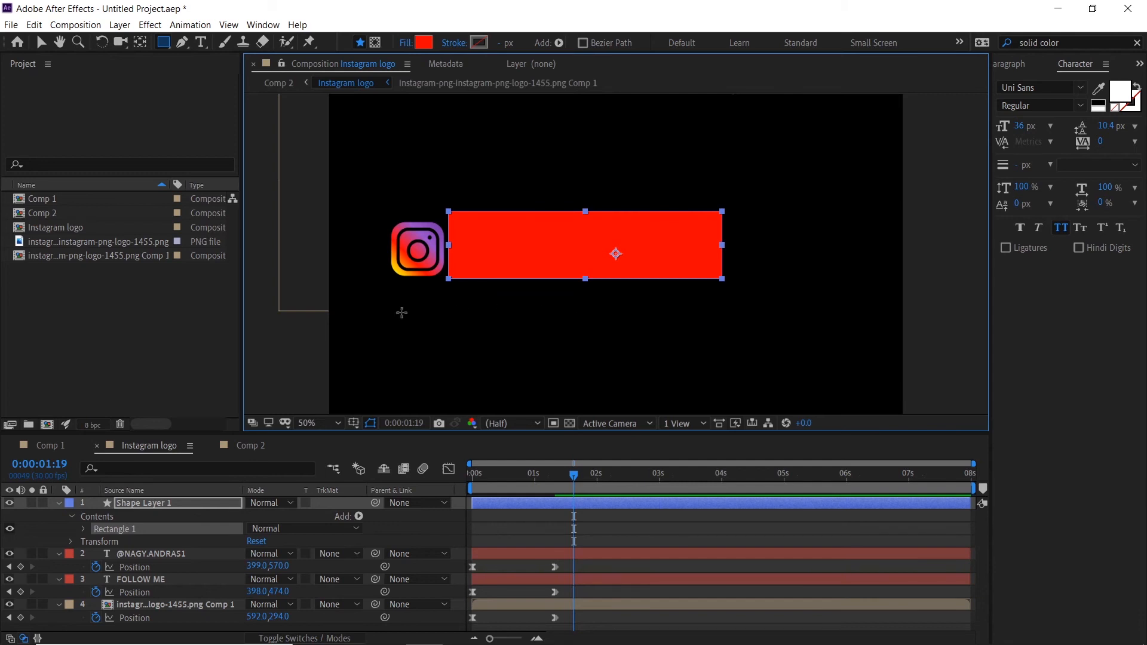
# - Rename the new rectangle shape layer as Matte
pyautogui.click(171, 503)
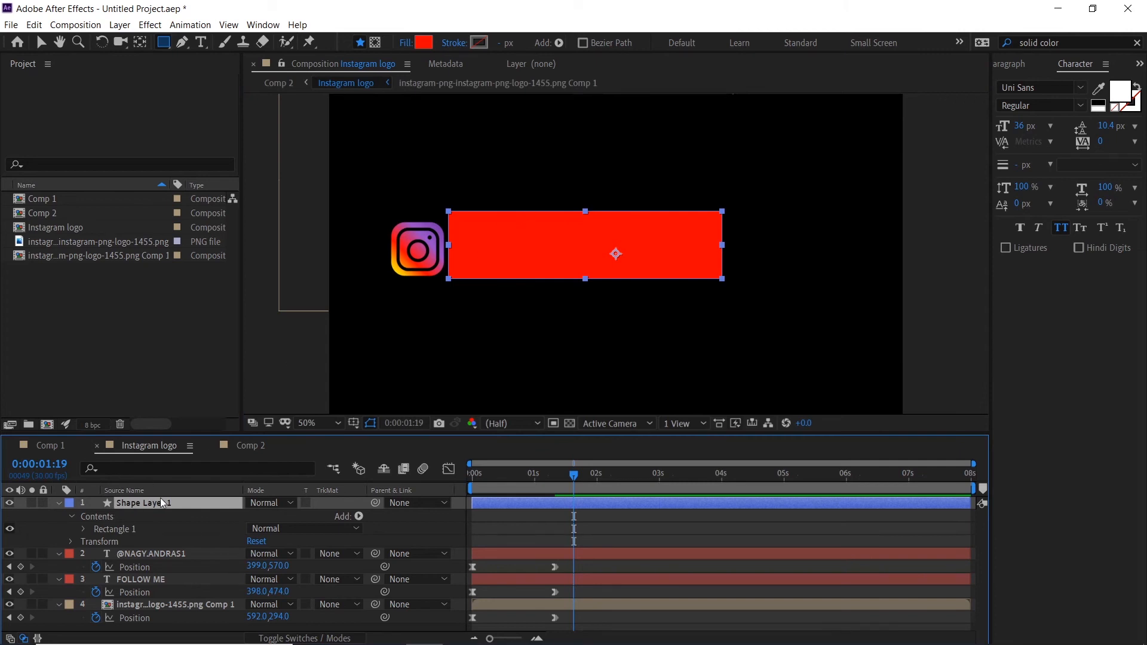
pyautogui.rightClick(121, 501)
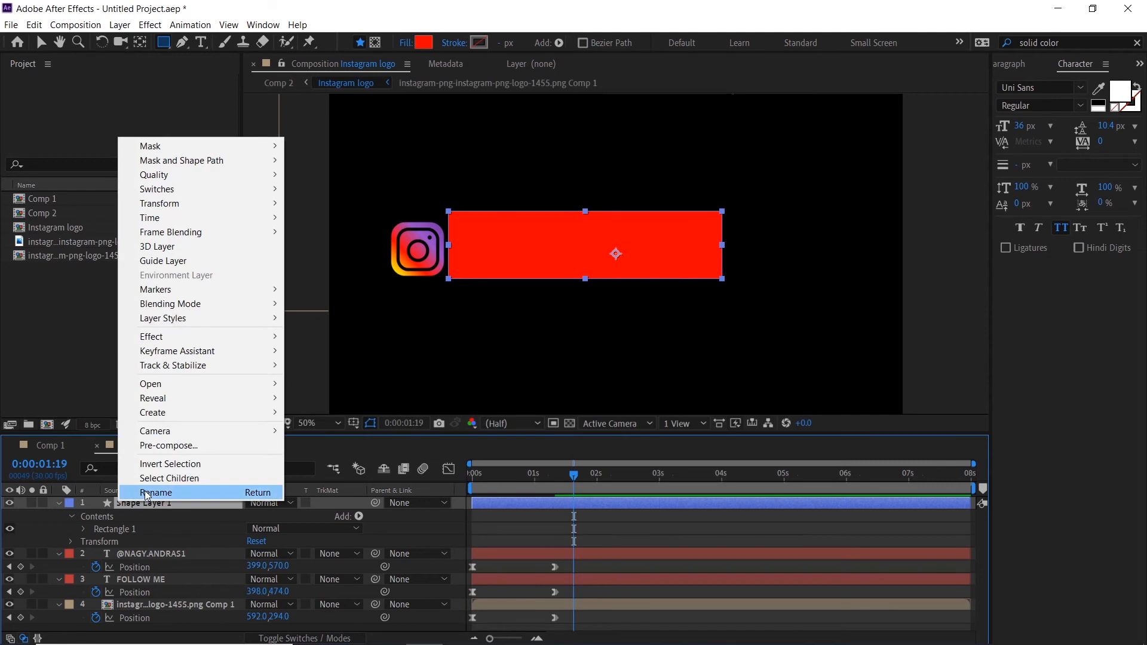
pyautogui.click(189, 495)
pyautogui.write('Matte')
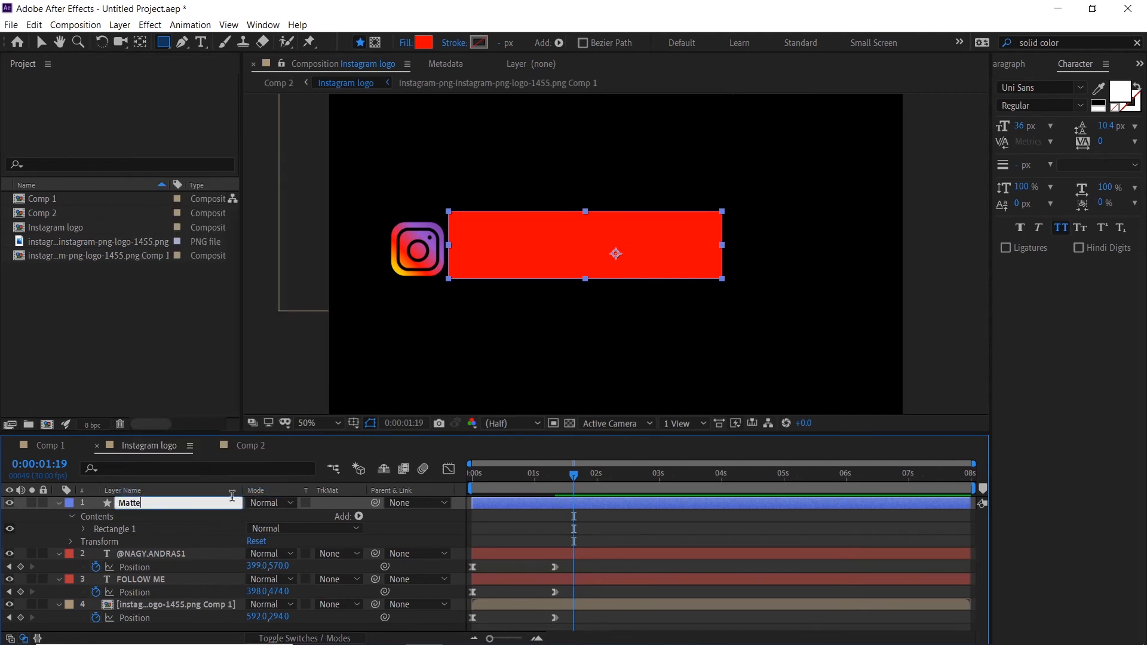
pyautogui.click(282, 504)
pyautogui.click(233, 512)
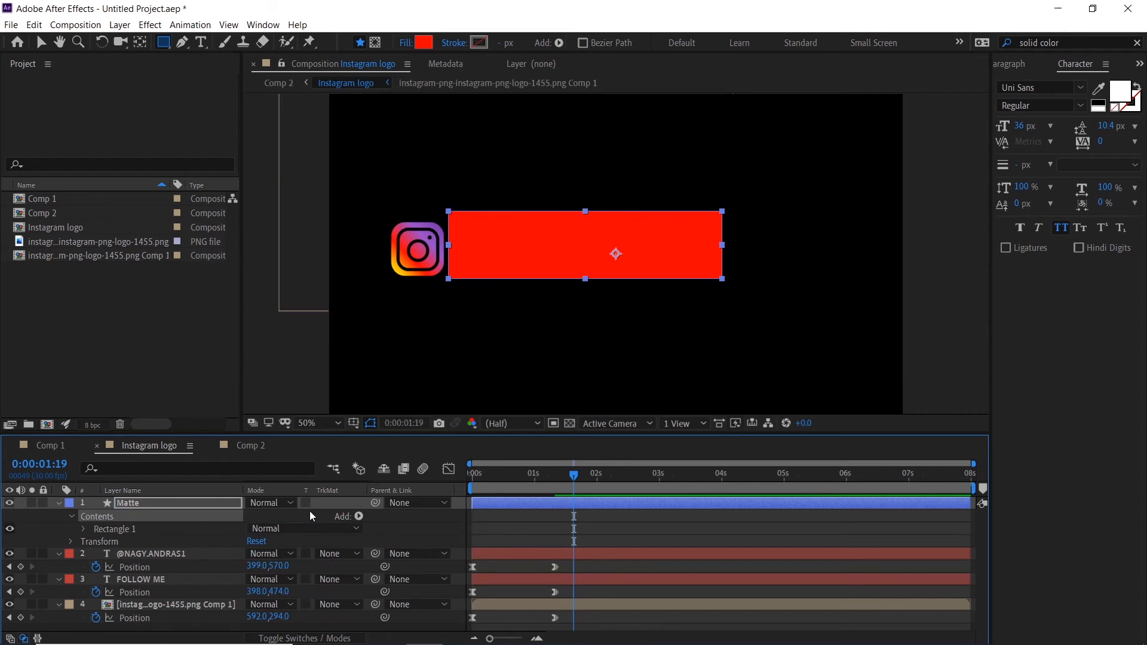
# - Set the handle text layer's track matte to Alpha Matte, using the Matte layer above it
pyautogui.press('F4')
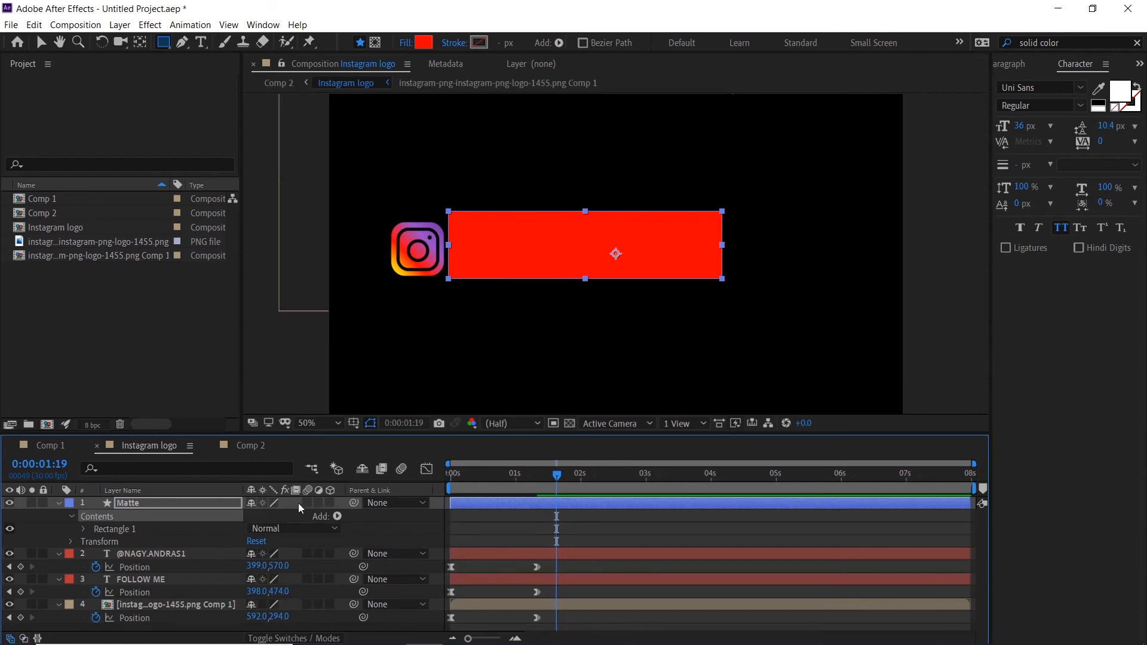
pyautogui.press('F4')
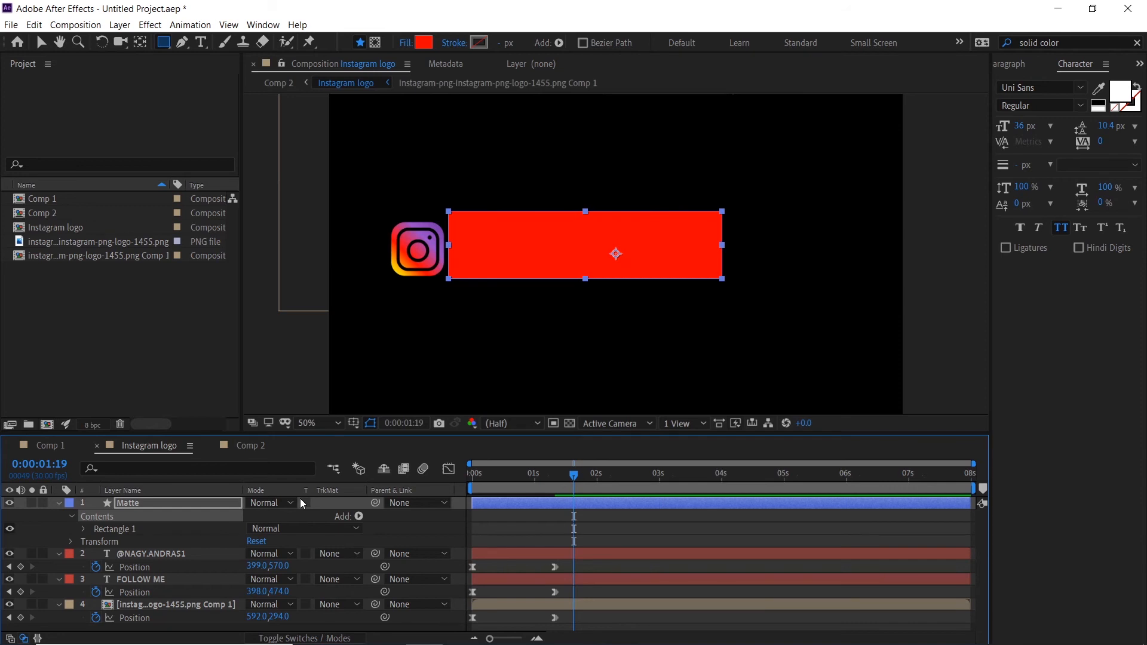
pyautogui.click(355, 554)
pyautogui.click(352, 585)
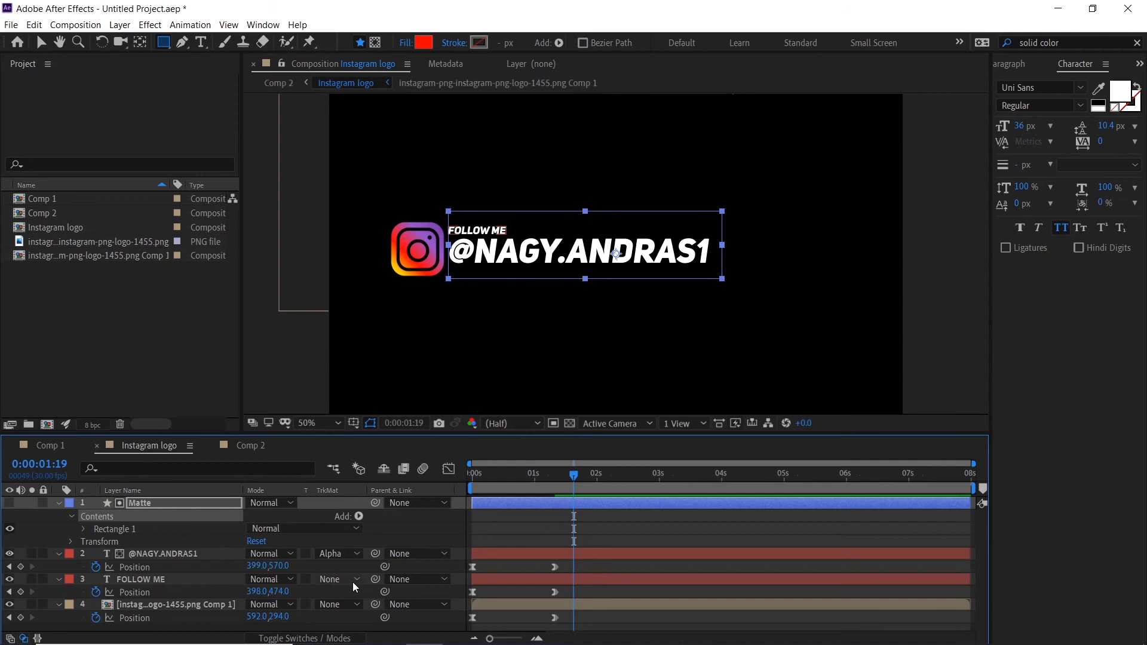
# - Duplicate the Matte layer and place the copy directly above the FOLLOW ME layer
pyautogui.click(210, 508)
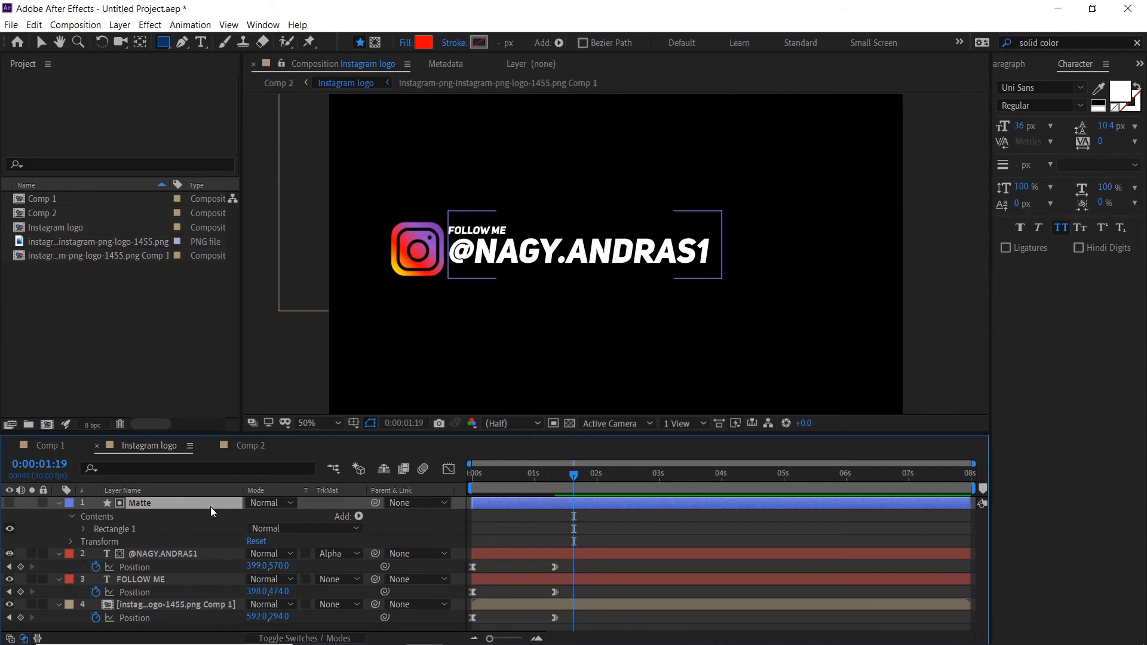
pyautogui.hotkey('ctrl', 'd')
pyautogui.click(195, 516)
pyautogui.click(200, 507)
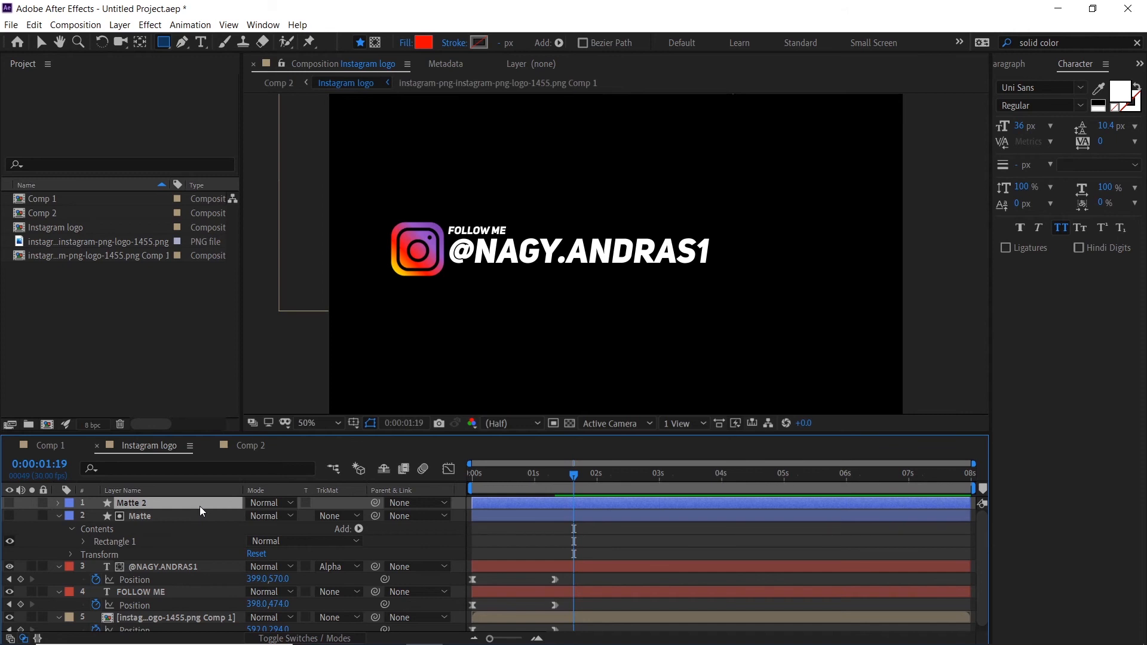
pyautogui.moveTo(145, 503); pyautogui.dragTo(147, 577)
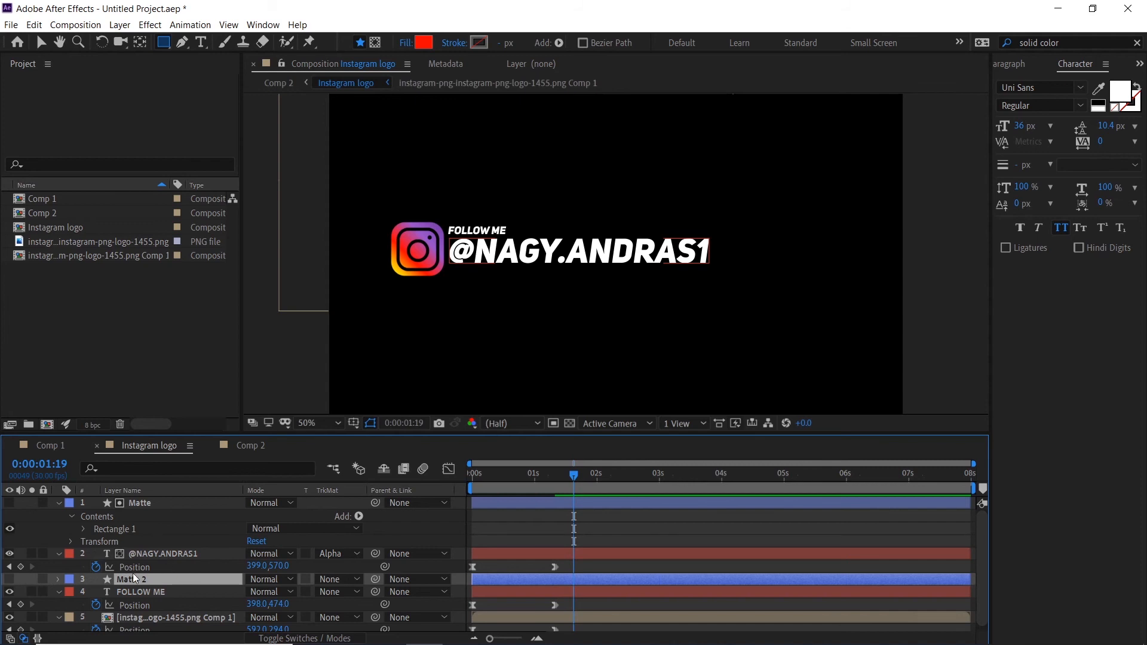
# - Set the FOLLOW ME layer's track matte to Alpha Matte "Matte 2"
pyautogui.click(163, 593)
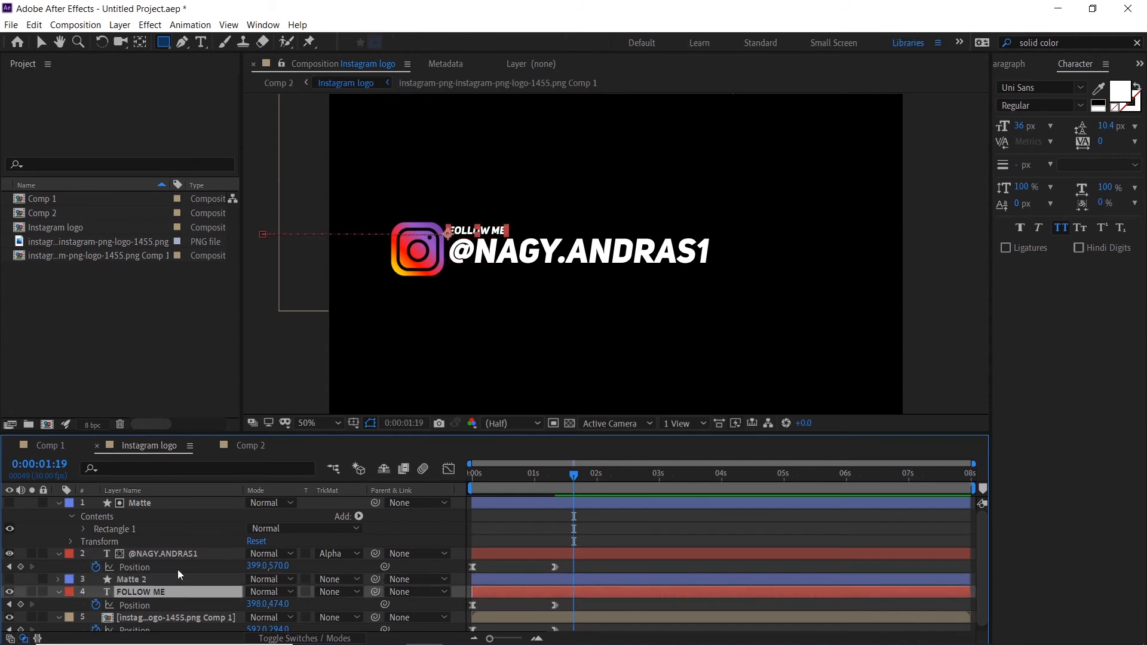
pyautogui.scroll(-1, 174, 574)
pyautogui.click(333, 587)
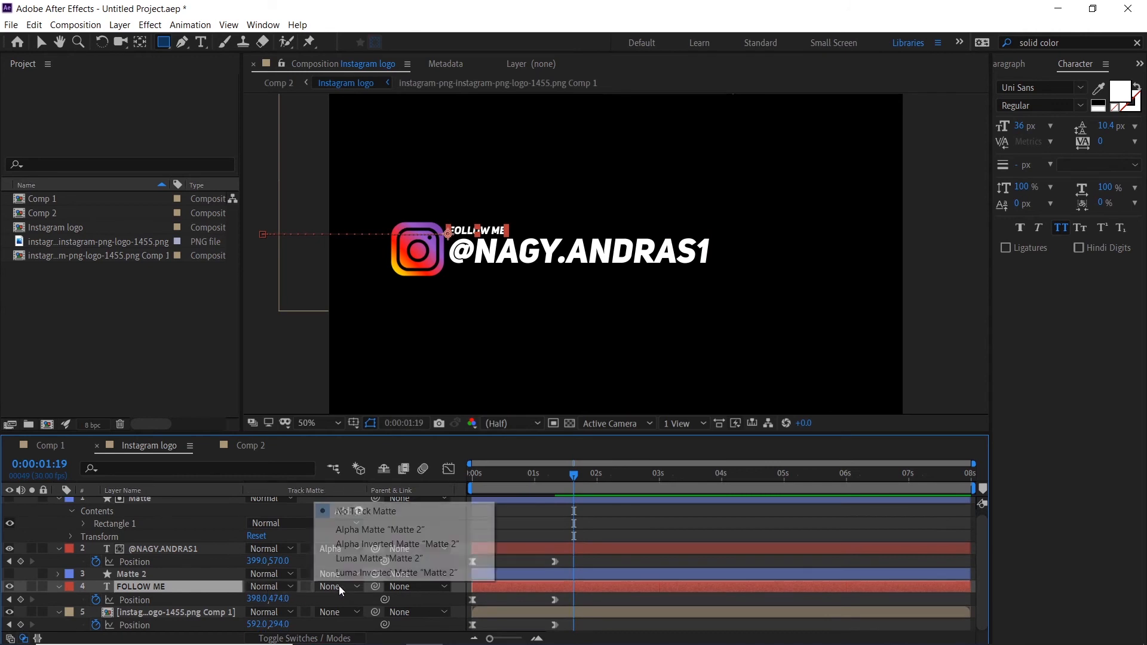
pyautogui.click(360, 532)
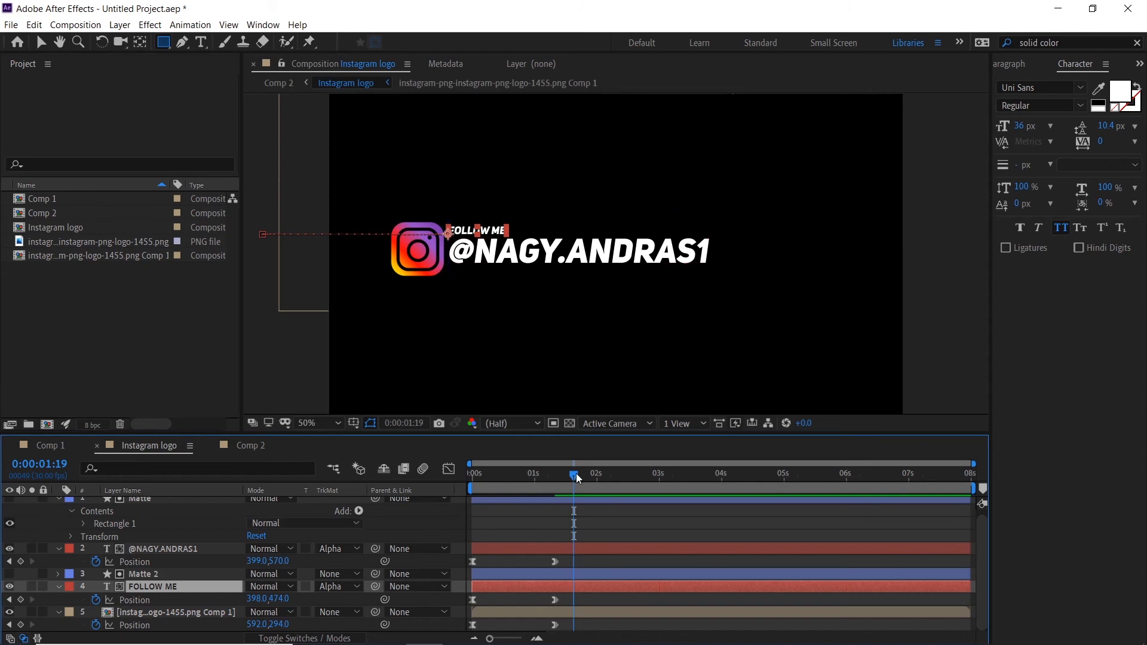
# - Preview the matted text slide-in from 0:00:00:00
pyautogui.click(504, 473)
pyautogui.press('space')
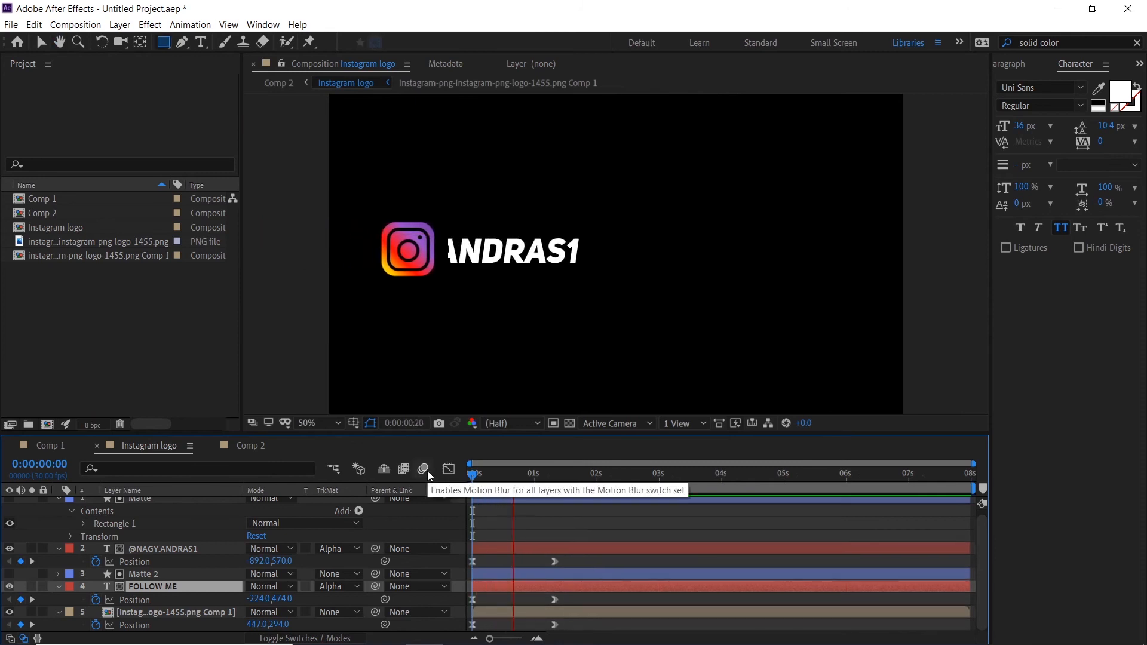
pyautogui.press('space')
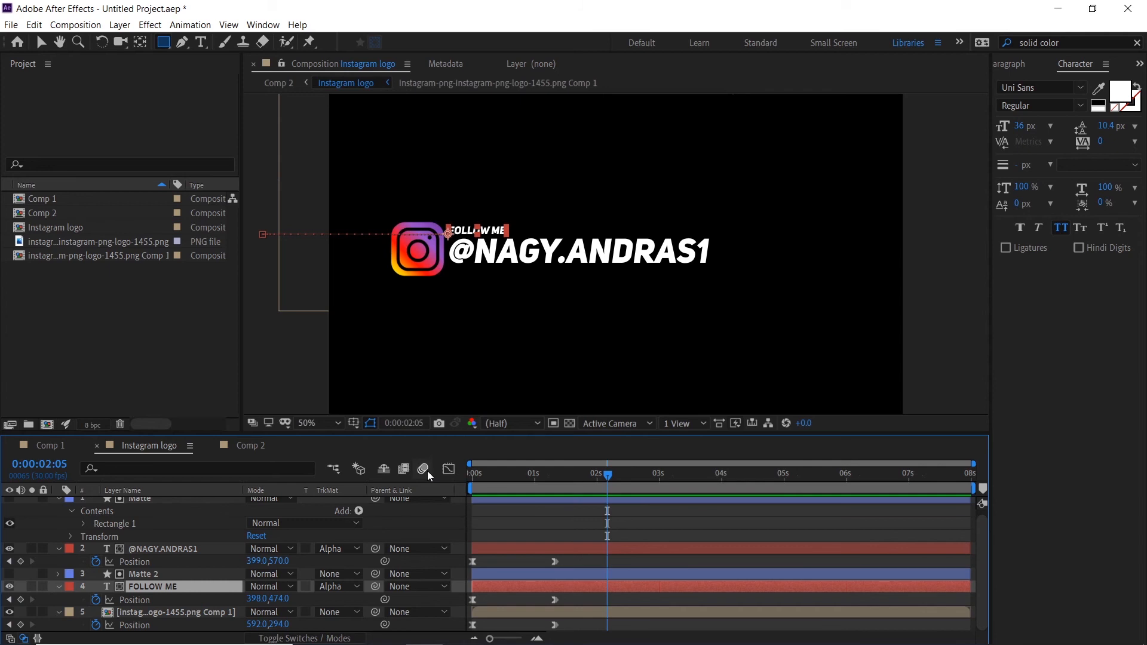
# - Duplicate the Matte layer again and turn on the visibility of the new copy
pyautogui.scroll(1, 144, 506)
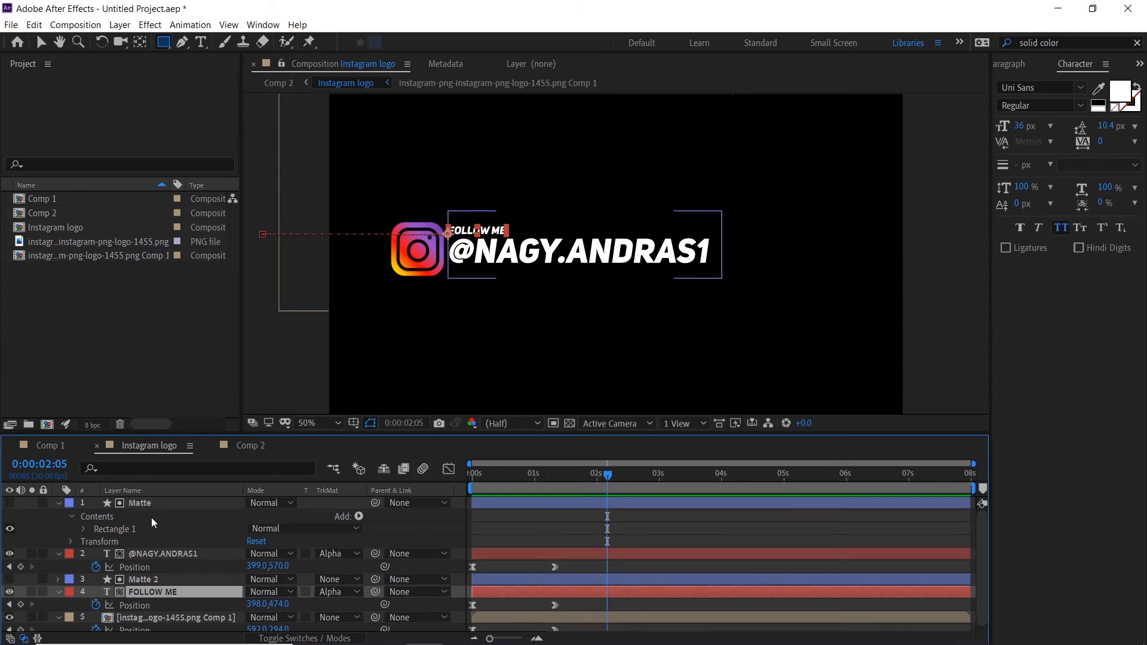
pyautogui.click(142, 505)
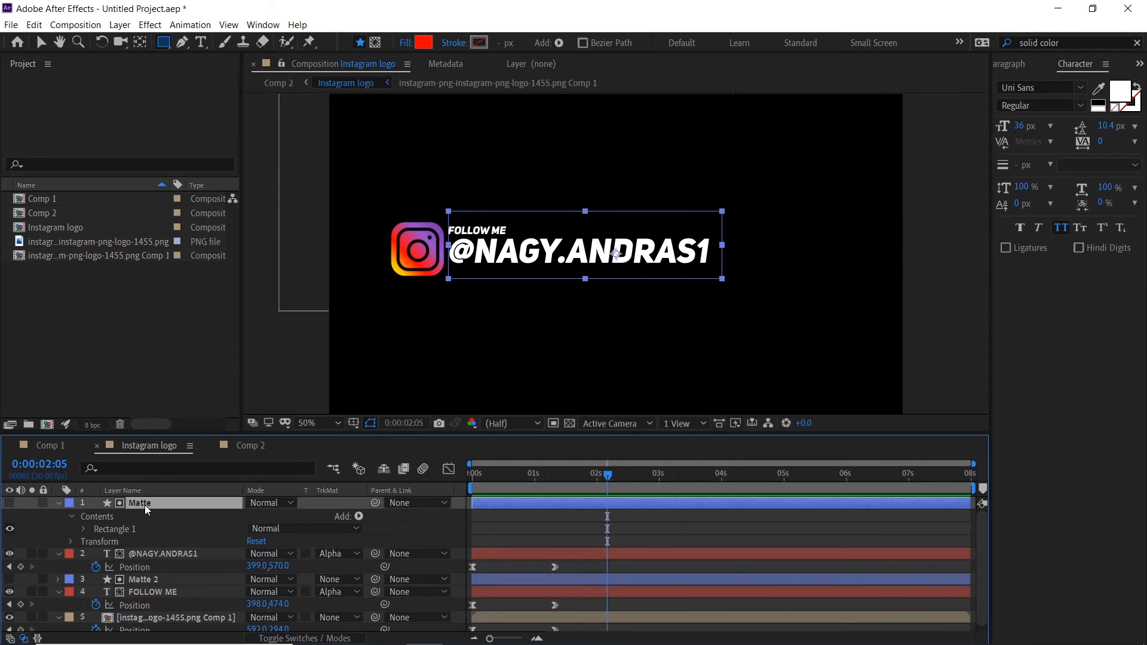
pyautogui.hotkey('ctrl', 'd')
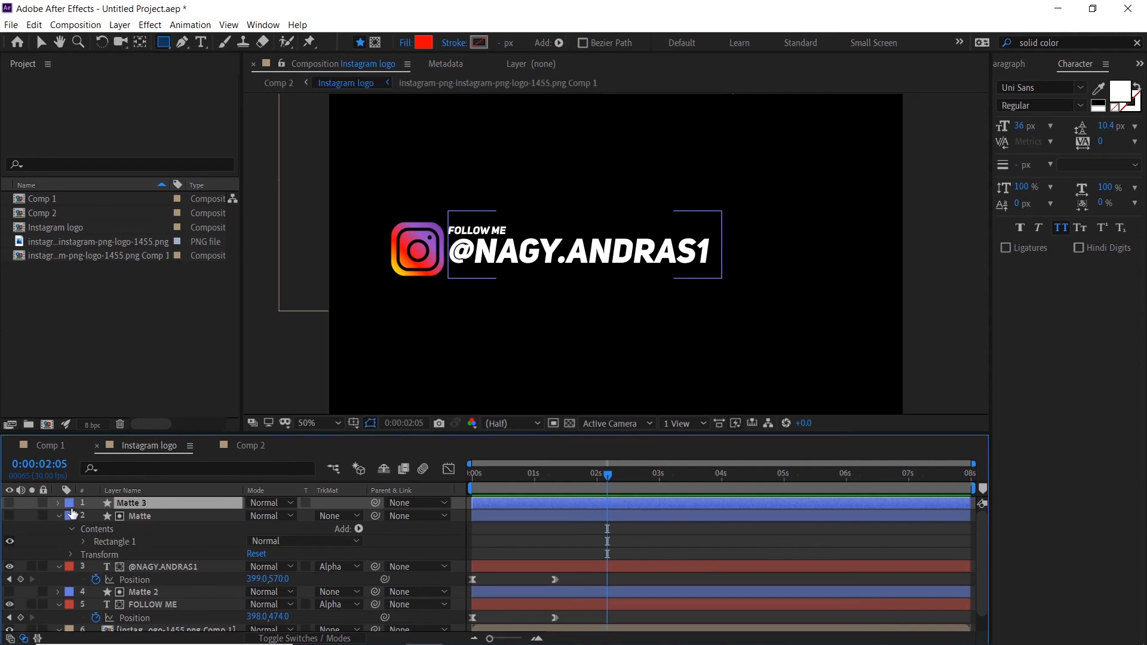
pyautogui.click(43, 503)
pyautogui.click(43, 502)
pyautogui.click(11, 503)
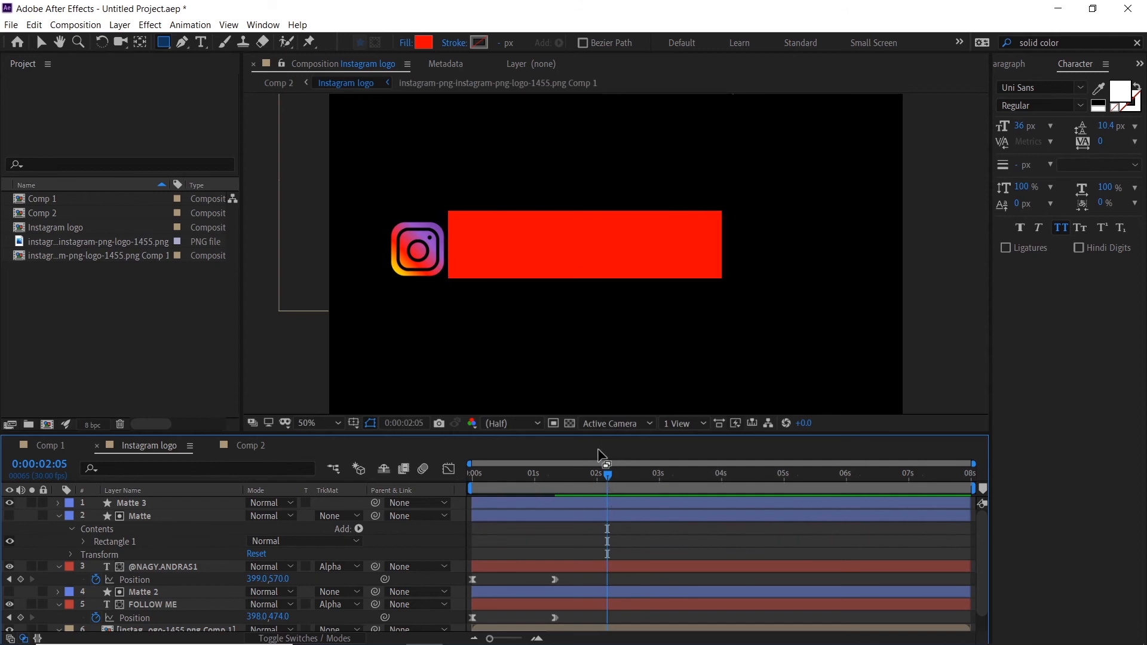
# - At 0:00:02:12, shift the Matte 3 rectangle horizontally until its near edge extends past the logo
pyautogui.moveTo(608, 476); pyautogui.dragTo(622, 475)
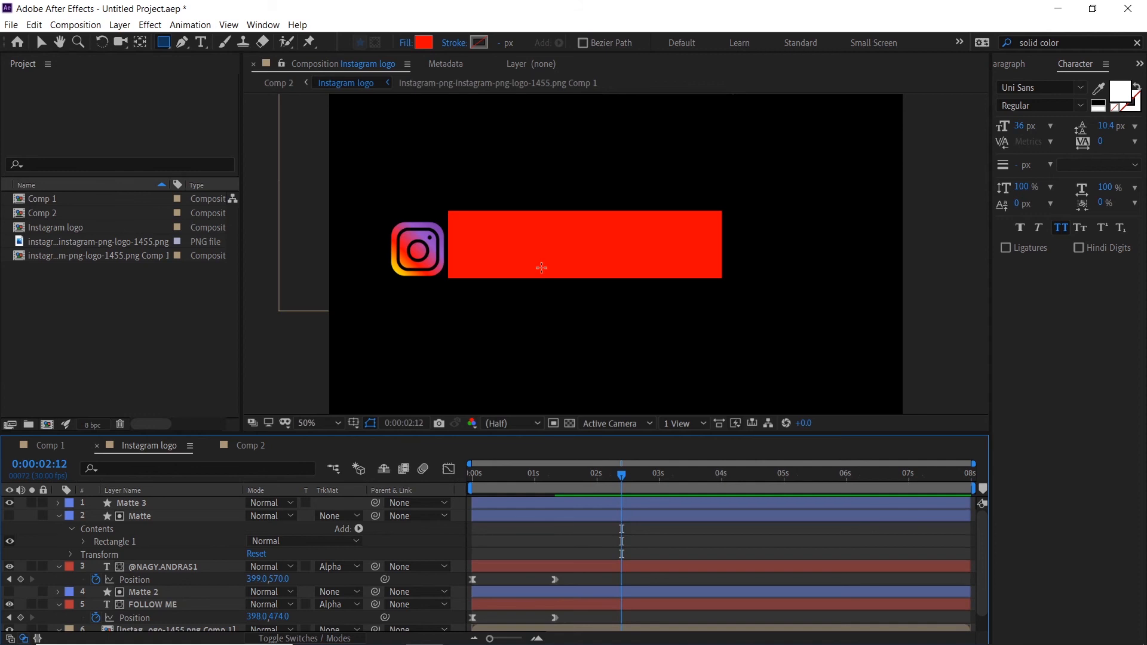
pyautogui.click(186, 502)
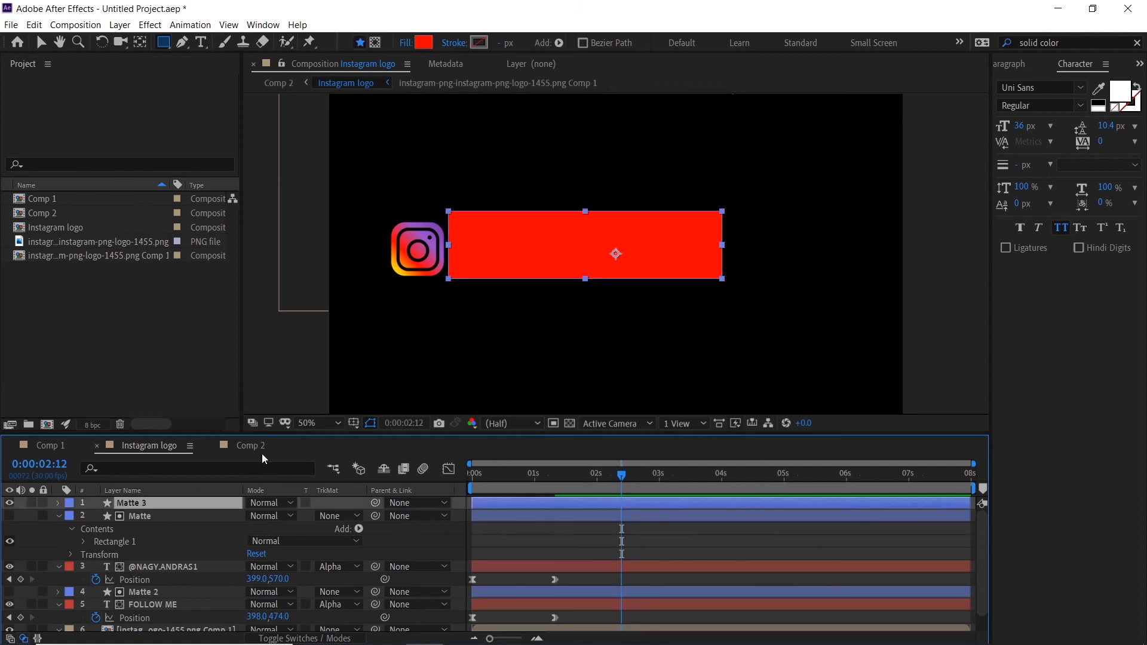
pyautogui.hotkey('shift', 'Left')
pyautogui.hotkey('shift', 'Left')
pyautogui.hotkey('shift', 'Left')
pyautogui.hotkey('shift', 'Left')
pyautogui.hotkey('shift', 'Left')
pyautogui.hotkey('shift', 'Left')
pyautogui.hotkey('shift', 'Left')
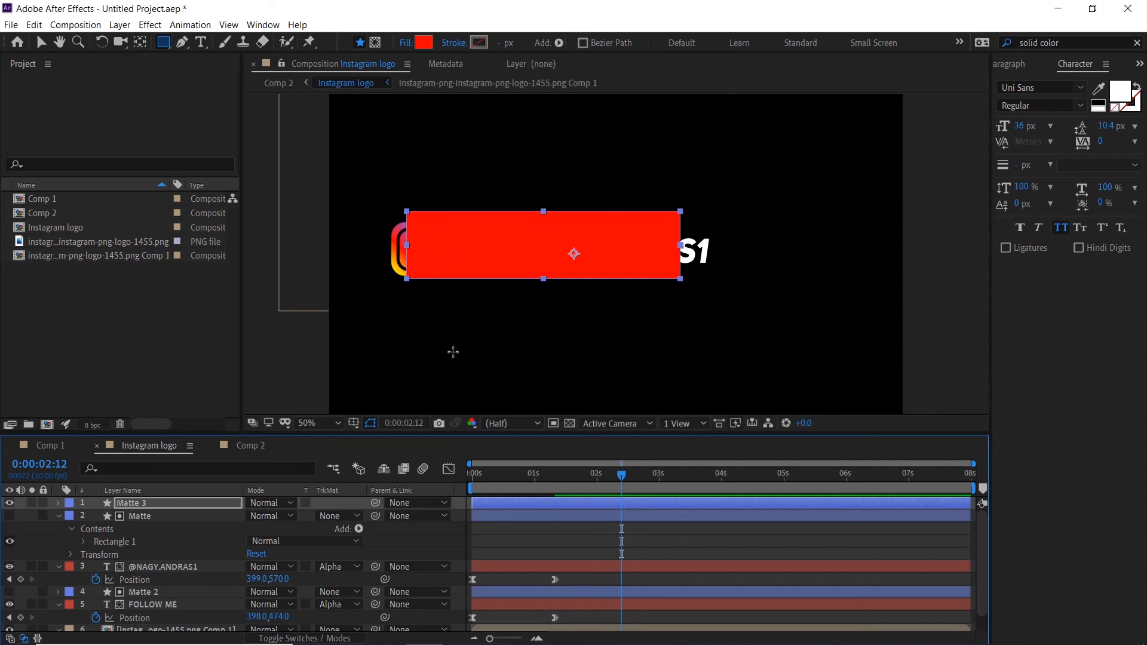
pyautogui.hotkey('shift', 'Left')
pyautogui.hotkey('shift', 'Left')
pyautogui.hotkey('shift', 'Left')
pyautogui.hotkey('shift', 'Left')
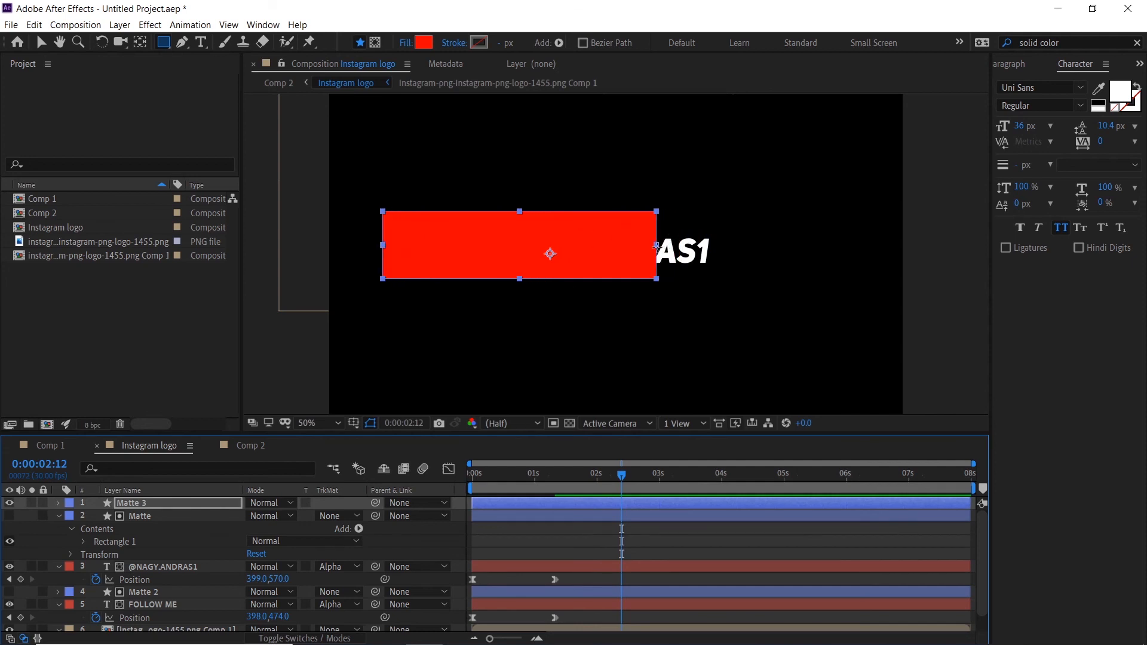
# - Narrow the Matte 3 rectangle to slightly wider than the logo and move it so it fully covers the logo
pyautogui.moveTo(656, 245); pyautogui.dragTo(578, 259)
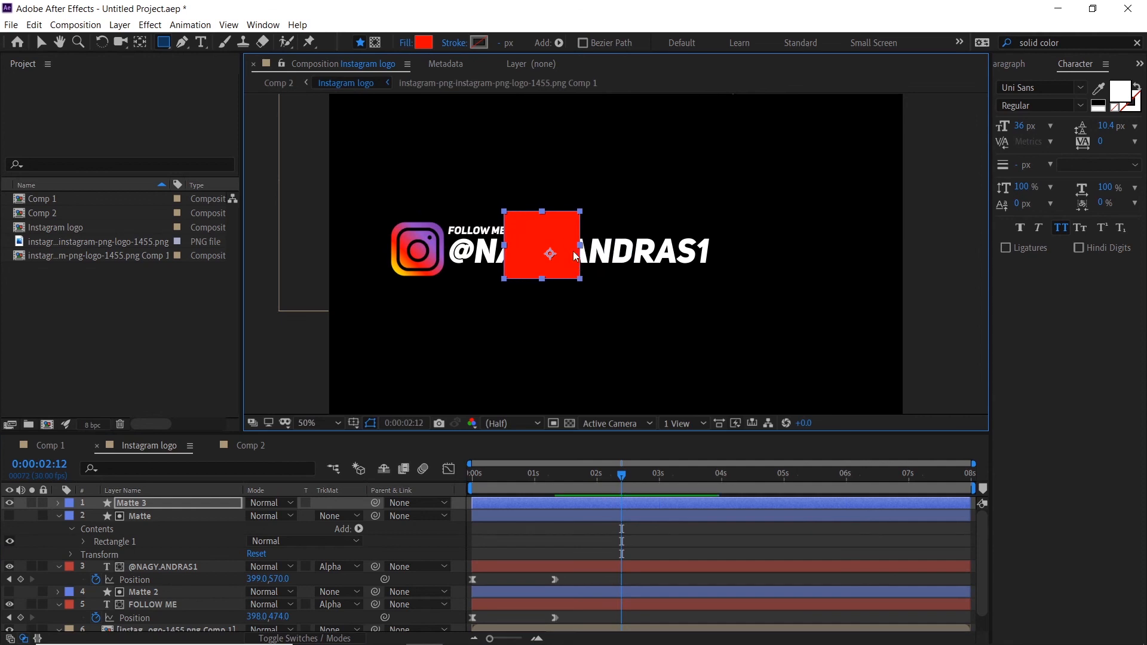
pyautogui.hotkey('shift', 'Left')
pyautogui.hotkey('shift', 'Left')
pyautogui.hotkey('shift', 'Left')
pyautogui.hotkey('shift', 'Left')
pyautogui.hotkey('shift', 'Left')
pyautogui.hotkey('shift', 'Left')
pyautogui.hotkey('shift', 'Left')
pyautogui.hotkey('shift', 'Left')
pyautogui.hotkey('shift', 'Left')
pyautogui.hotkey('shift', 'Left')
pyautogui.hotkey('shift', 'Left')
pyautogui.hotkey('shift', 'Left')
pyautogui.hotkey('shift', 'Left')
pyautogui.hotkey('shift', 'Left')
pyautogui.hotkey('shift', 'Left')
pyautogui.hotkey('shift', 'Left')
pyautogui.hotkey('shift', 'Left')
pyautogui.hotkey('shift', 'Left')
pyautogui.hotkey('shift', 'Left')
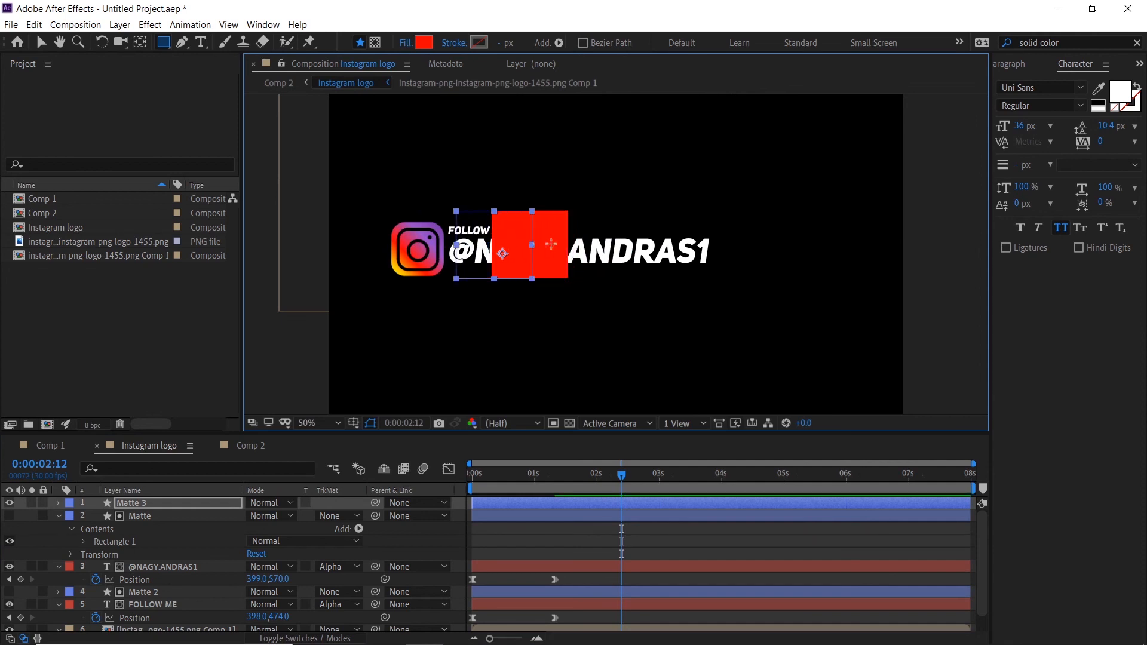
pyautogui.hotkey('shift', 'Left')
pyautogui.hotkey('shift', 'Left')
pyautogui.hotkey('shift', 'Left')
pyautogui.hotkey('shift', 'Left')
pyautogui.hotkey('shift', 'Right')
pyautogui.hotkey('shift', 'Right')
pyautogui.hotkey('shift', 'Left')
pyautogui.hotkey('shift', 'Left')
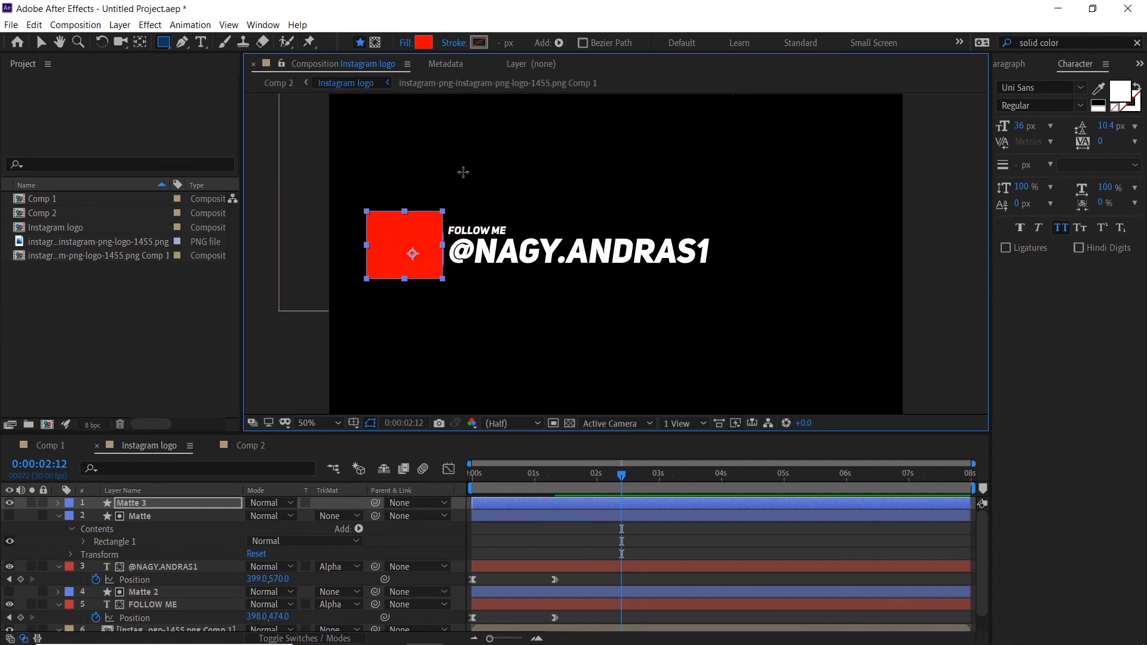
pyautogui.moveTo(420, 235); pyautogui.dragTo(423, 238)
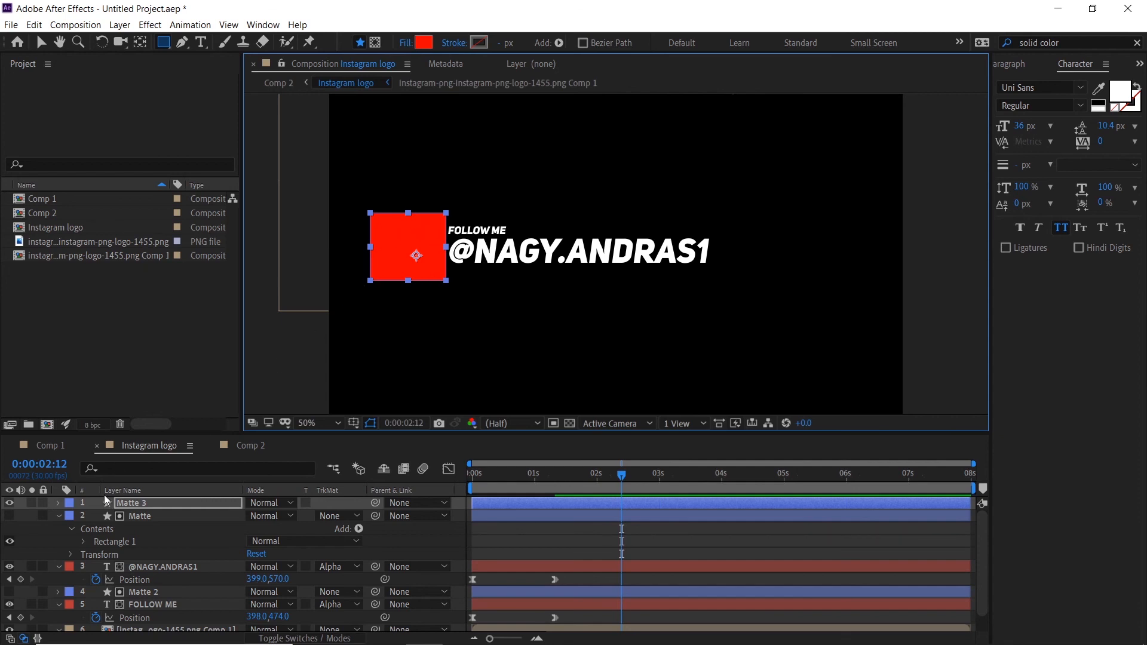
# - Reorder the Matte 3 layer so it sits directly above the Instagram logo layer
pyautogui.moveTo(95, 505)
pyautogui.mouseDown()
pyautogui.moveTo(105, 530)
pyautogui.moveTo(105, 501)
pyautogui.mouseUp()
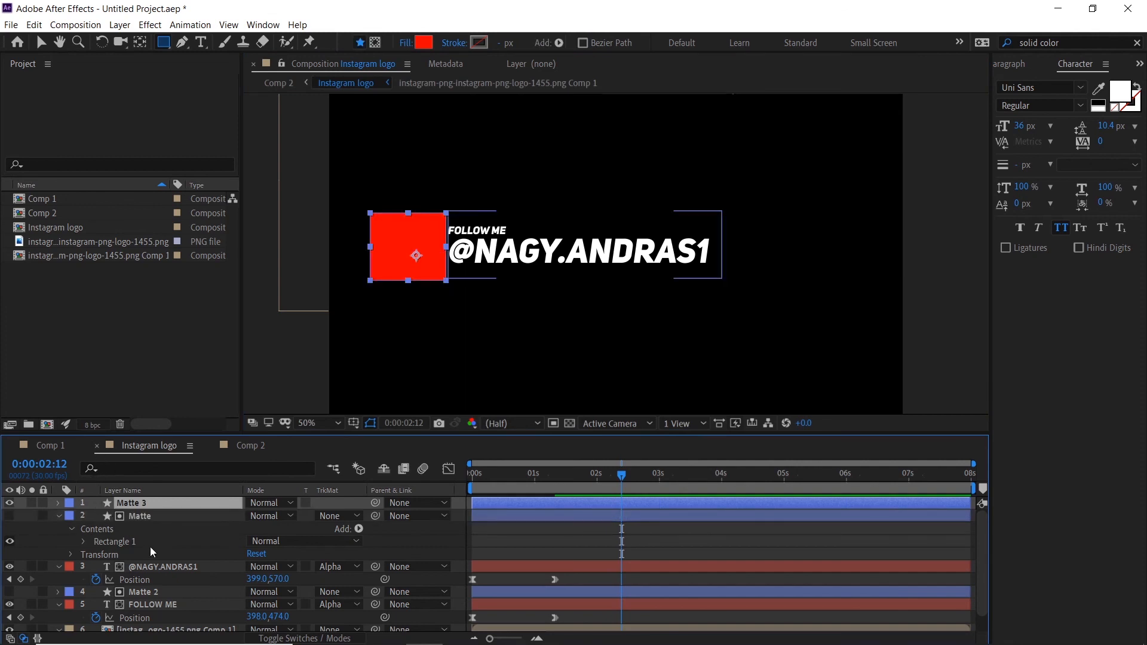
pyautogui.scroll(-1, 149, 549)
pyautogui.scroll(1, 143, 565)
pyautogui.scroll(-1, 144, 567)
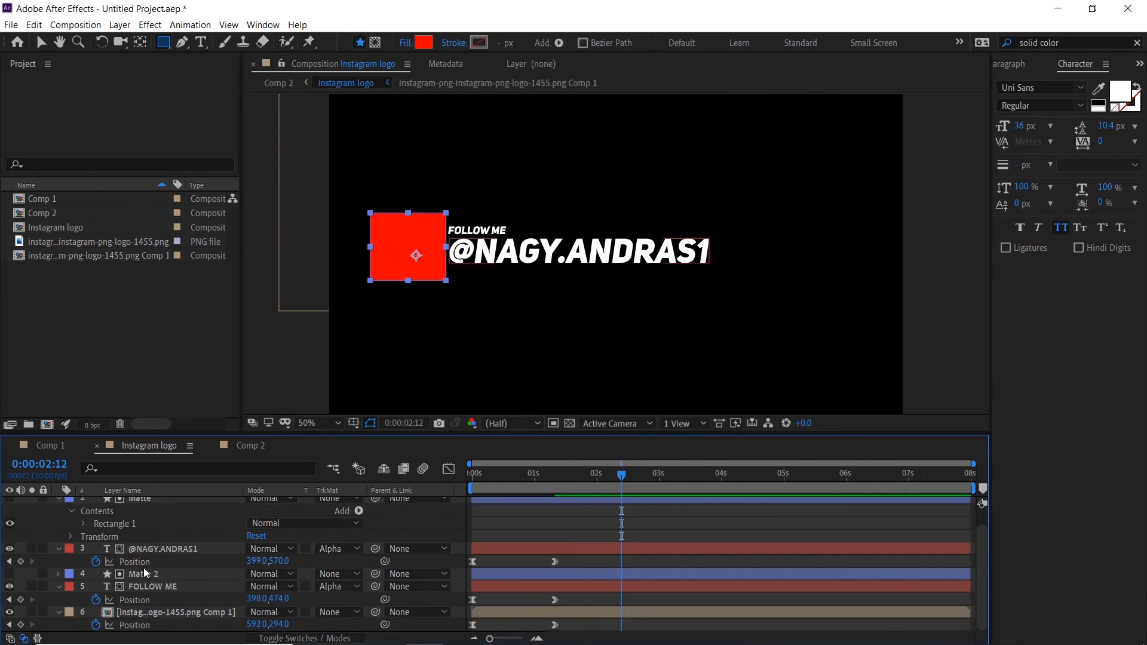
pyautogui.scroll(1, 142, 571)
pyautogui.click(81, 504)
pyautogui.moveTo(97, 501); pyautogui.dragTo(142, 608)
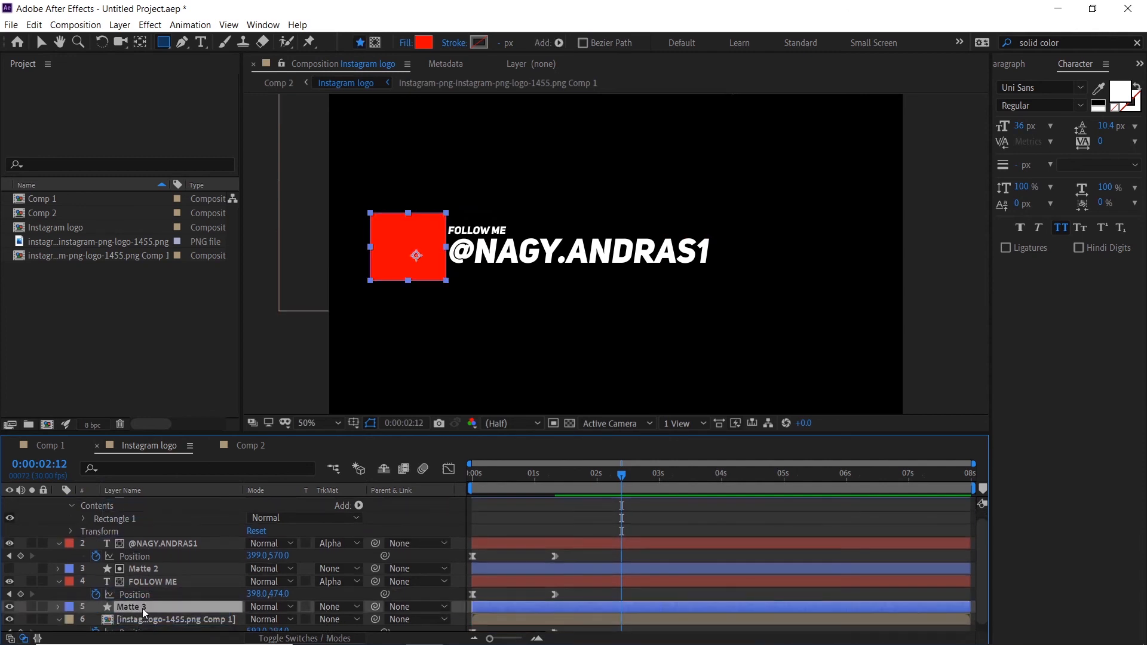
pyautogui.scroll(-1, 149, 600)
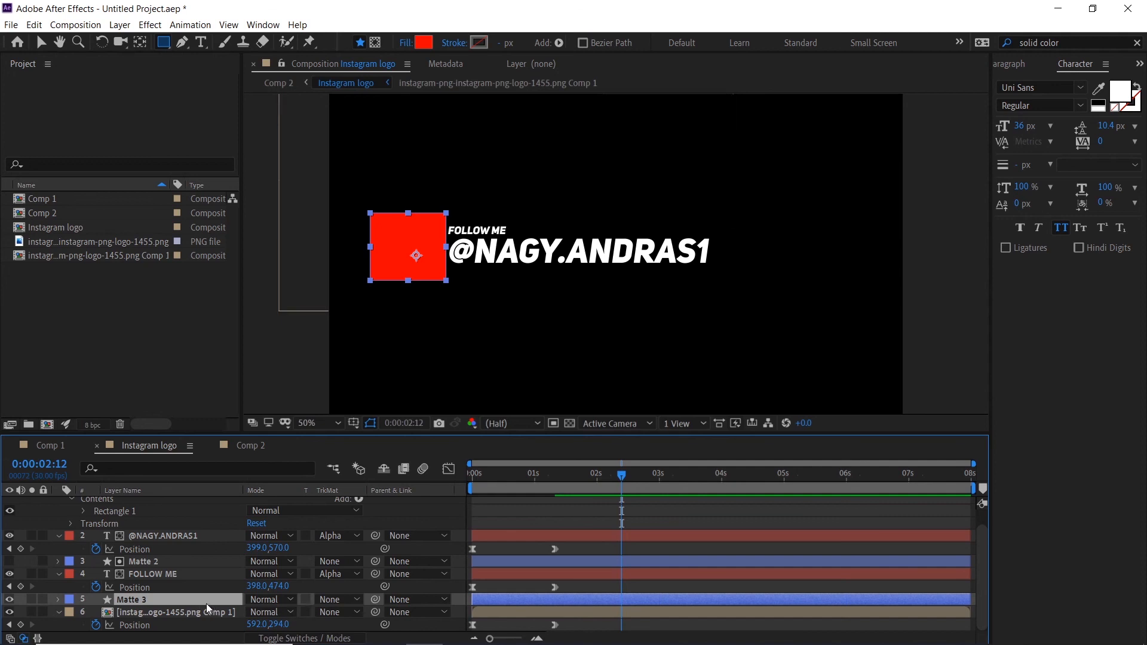
pyautogui.click(357, 600)
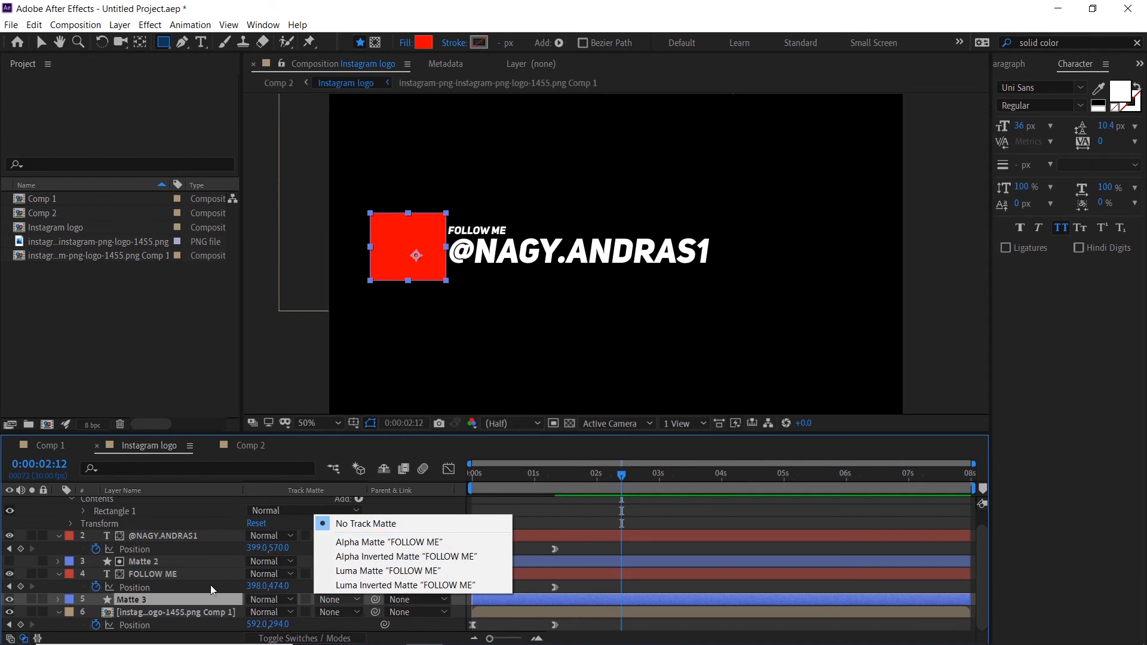
pyautogui.click(167, 602)
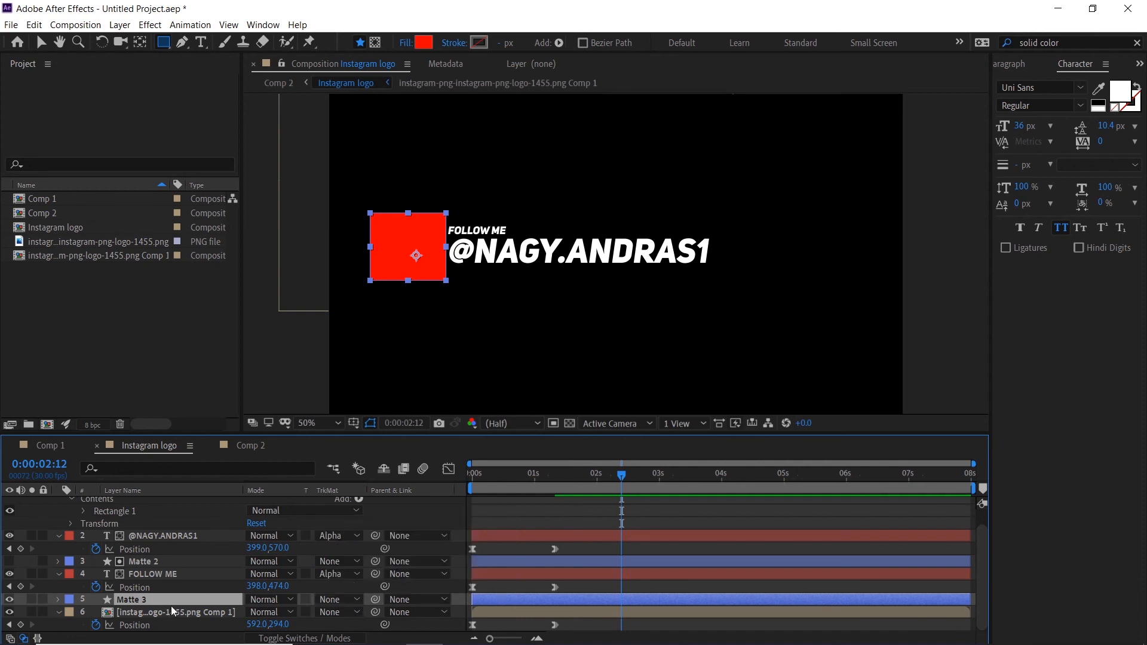
# - Set the Instagram logo layer's track matte to Alpha Matte "Matte 3" and preview the masked slide-in from the first frame
pyautogui.click(171, 612)
pyautogui.click(341, 611)
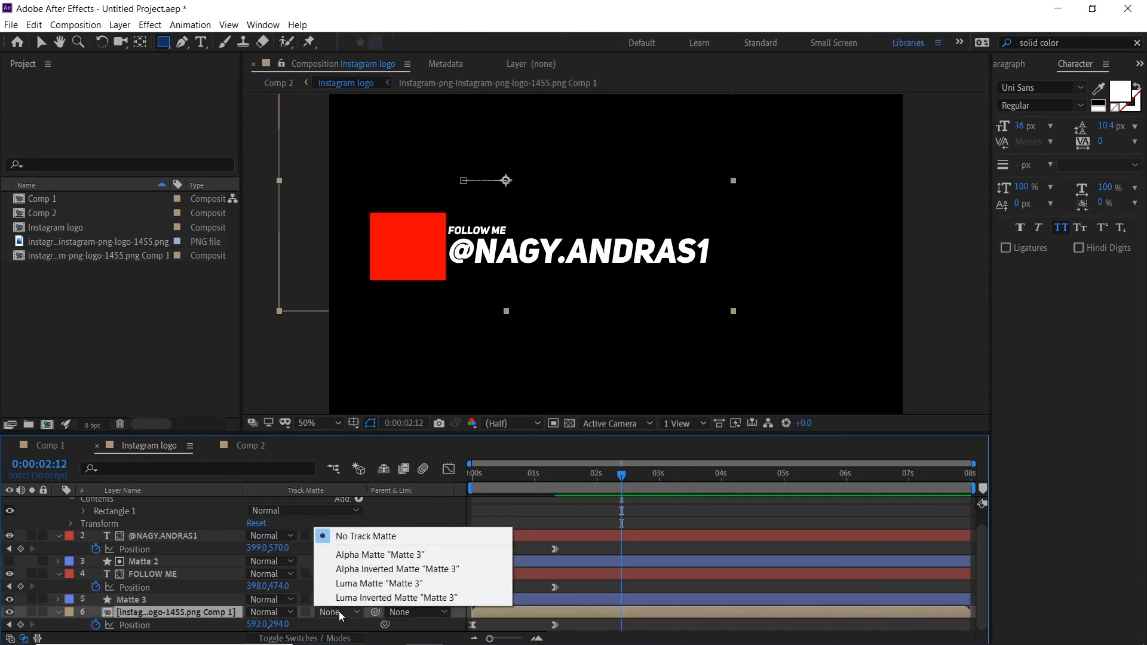
pyautogui.click(364, 553)
pyautogui.moveTo(622, 475); pyautogui.dragTo(411, 476)
pyautogui.press('space')
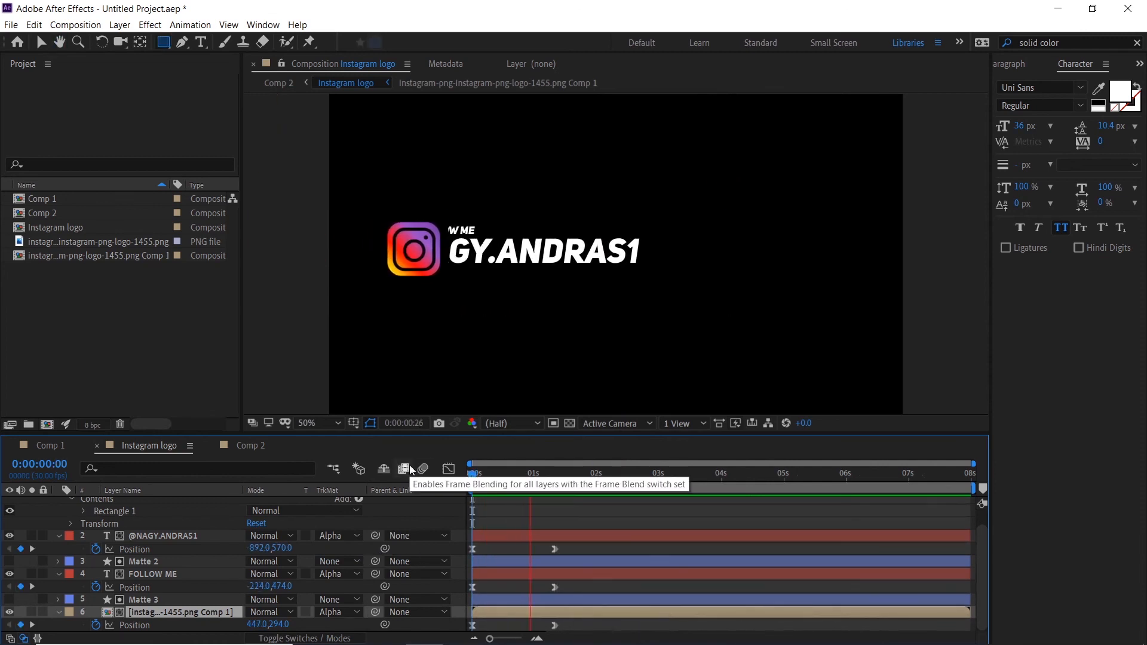
pyautogui.press('space')
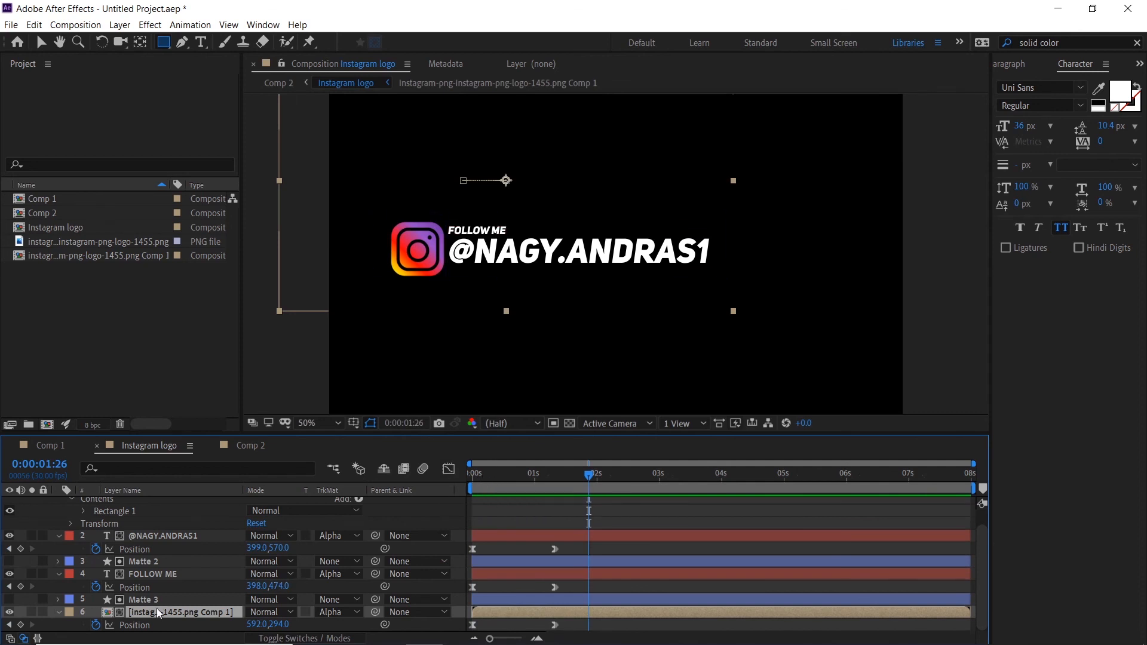
# - Swap the timeline's track matte columns for the layer switches and replay the logo and text animation from 0:00:00:00
pyautogui.click(226, 600)
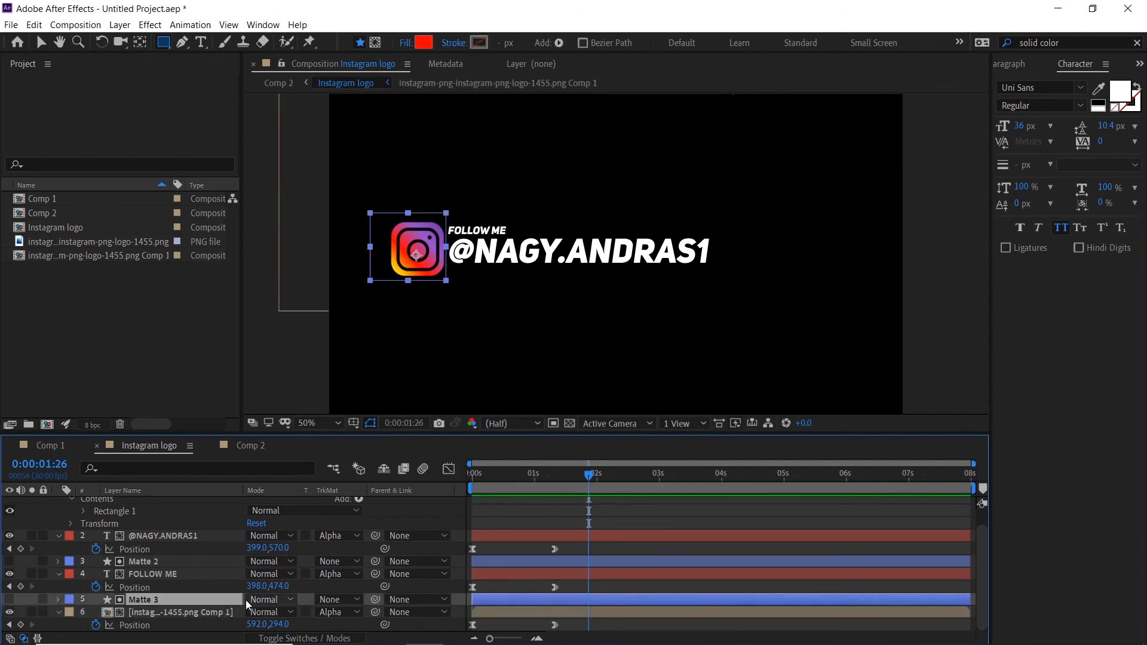
pyautogui.press('F4')
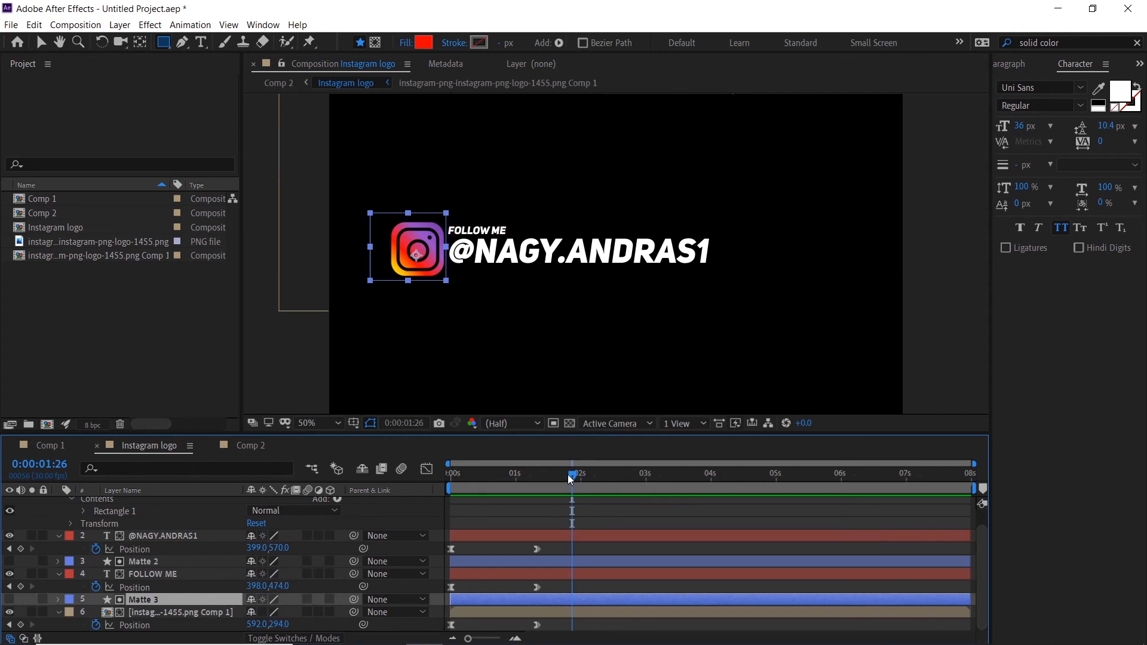
pyautogui.moveTo(571, 478); pyautogui.dragTo(449, 478)
pyautogui.press('space')
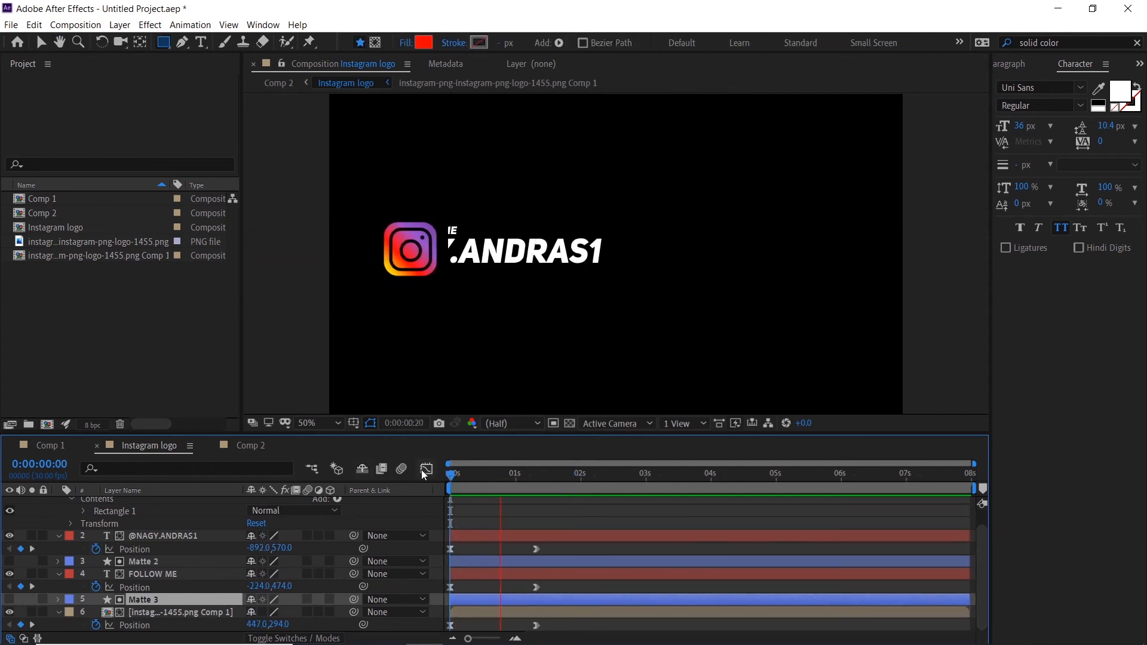
pyautogui.press('space')
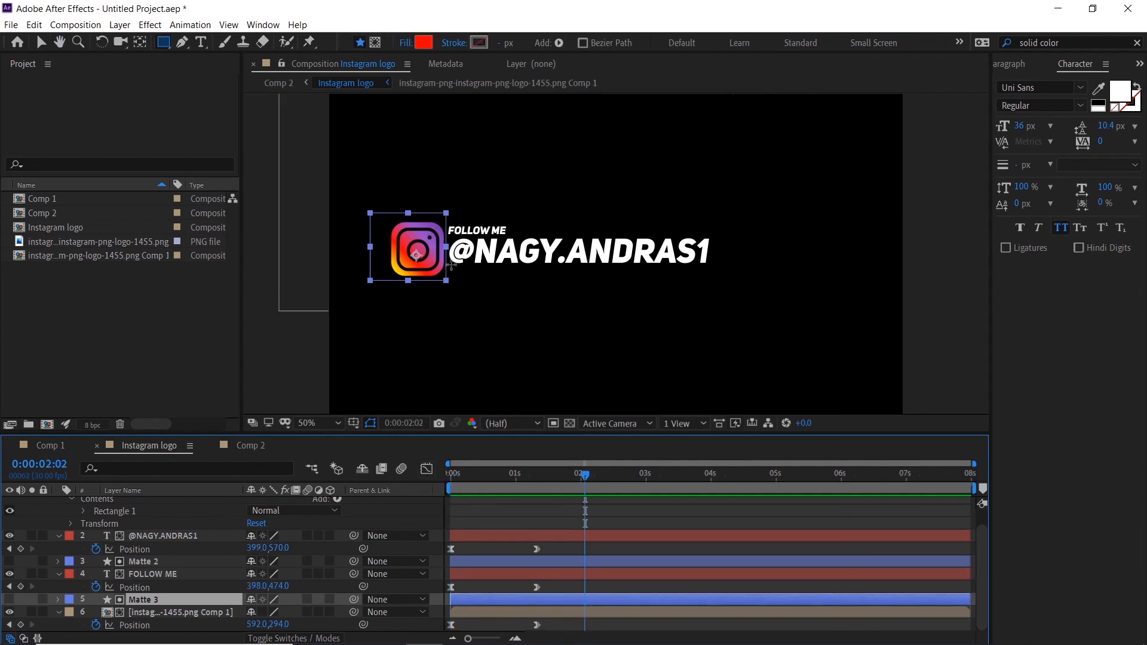
# - Turn on Matte 3's visibility, widen its rectangle to about three times its width over the text, and align its outer edge just outside the logo
pyautogui.click(10, 600)
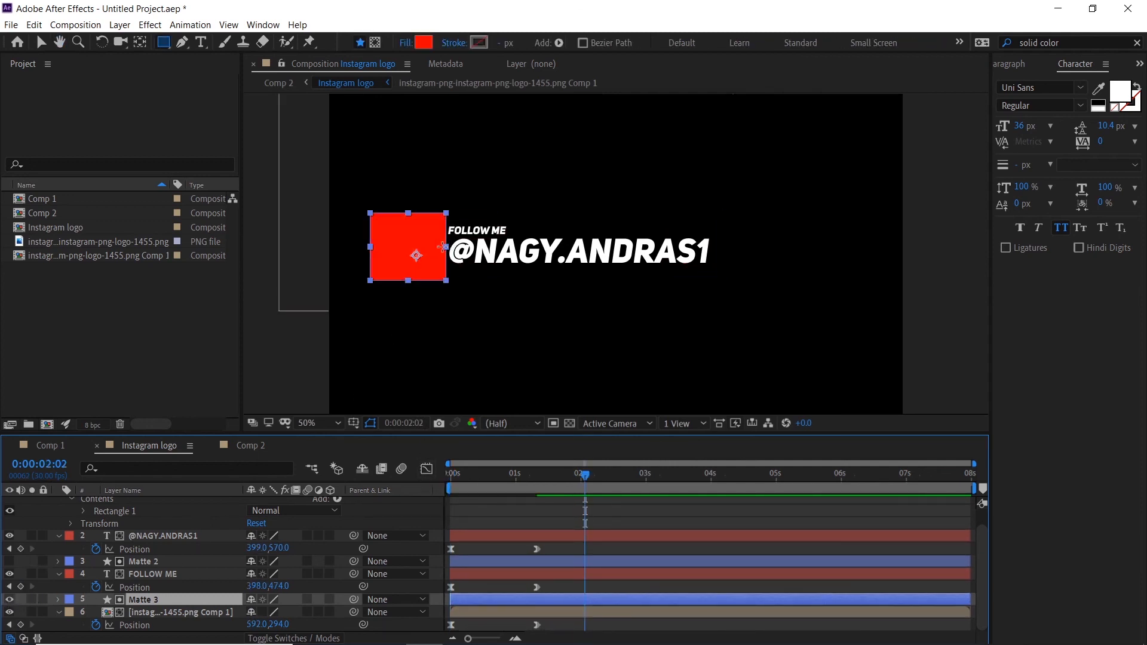
pyautogui.moveTo(447, 251); pyautogui.dragTo(481, 252)
pyautogui.hotkey('shift', 'Right')
pyautogui.hotkey('shift', 'Right')
pyautogui.hotkey('shift', 'Right')
pyautogui.hotkey('shift', 'Right')
pyautogui.hotkey('shift', 'Right')
pyautogui.hotkey('shift', 'Right')
pyautogui.hotkey('shift', 'Right')
pyautogui.hotkey('shift', 'Right')
pyautogui.hotkey('shift', 'Right')
pyautogui.hotkey('shift', 'Right')
pyautogui.hotkey('shift', 'Right')
pyautogui.hotkey('shift', 'Right')
pyautogui.hotkey('shift', 'Right')
pyautogui.hotkey('shift', 'Right')
pyautogui.hotkey('shift', 'Right')
pyautogui.hotkey('shift', 'Right')
pyautogui.hotkey('shift', 'Right')
pyautogui.hotkey('shift', 'Right')
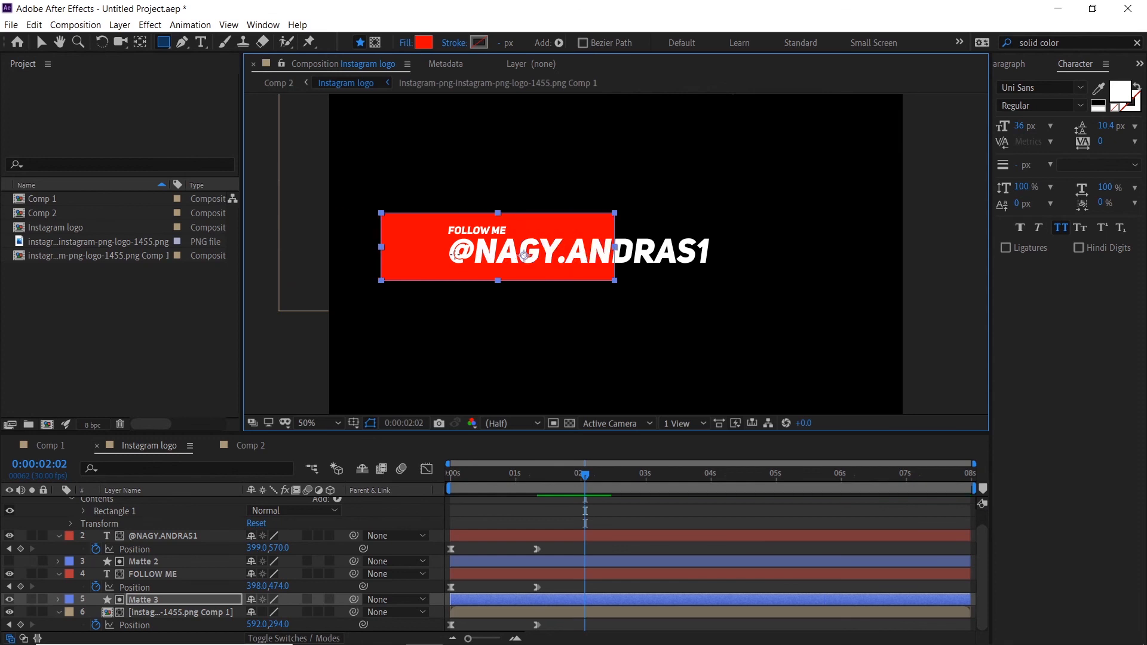
pyautogui.hotkey('shift', 'Right')
pyautogui.hotkey('shift', 'Right')
pyautogui.hotkey('shift', 'Right')
pyautogui.hotkey('shift', 'Right')
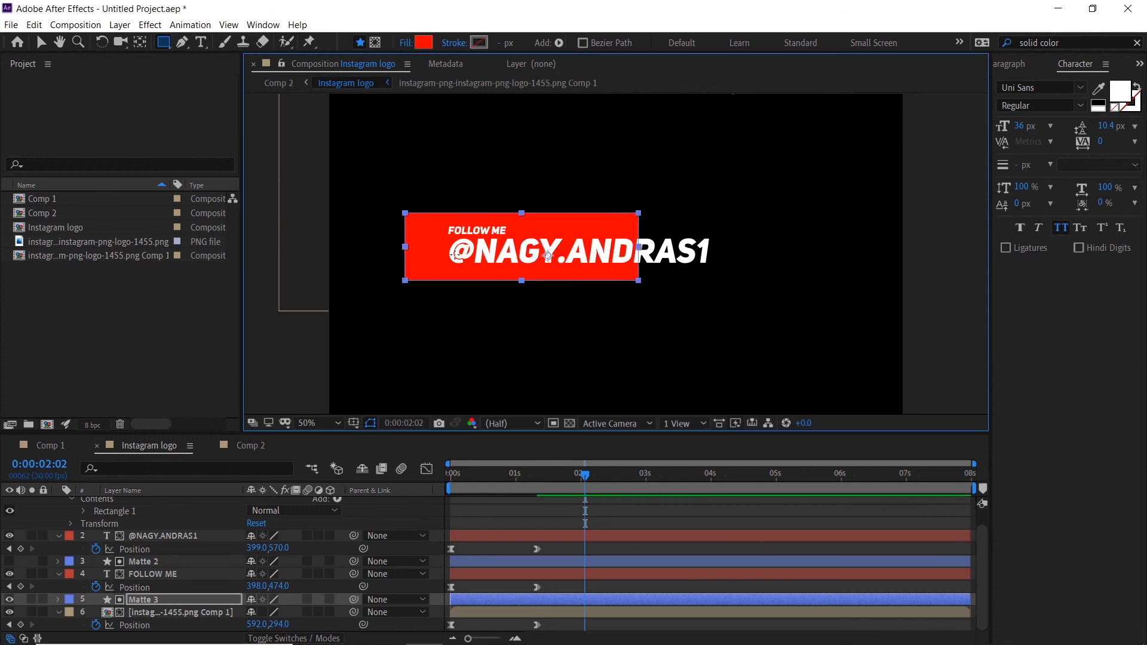
pyautogui.hotkey('shift', 'Right')
pyautogui.hotkey('shift', 'Right')
pyautogui.hotkey('shift', 'Right')
pyautogui.hotkey('shift', 'Right')
pyautogui.hotkey('shift', 'Right')
pyautogui.hotkey('shift', 'Right')
pyautogui.hotkey('shift', 'Right')
pyautogui.hotkey('shift', 'Right')
pyautogui.hotkey('shift', 'Left')
pyautogui.hotkey('shift', 'Left')
pyautogui.hotkey('shift', 'Left')
pyautogui.hotkey('shift', 'Left')
pyautogui.hotkey('shift', 'Left')
pyautogui.hotkey('shift', 'Left')
pyautogui.hotkey('shift', 'Left')
pyautogui.hotkey('shift', 'Left')
pyautogui.hotkey('shift', 'Left')
pyautogui.hotkey('shift', 'Left')
pyautogui.hotkey('shift', 'Left')
pyautogui.hotkey('shift', 'Left')
pyautogui.hotkey('shift', 'Left')
pyautogui.hotkey('shift', 'Left')
pyautogui.hotkey('shift', 'Left')
pyautogui.hotkey('shift', 'Left')
pyautogui.hotkey('shift', 'Left')
pyautogui.hotkey('shift', 'Left')
pyautogui.hotkey('shift', 'Left')
pyautogui.hotkey('shift', 'Left')
pyautogui.hotkey('shift', 'Left')
pyautogui.hotkey('shift', 'Left')
pyautogui.hotkey('shift', 'Left')
pyautogui.hotkey('shift', 'Left')
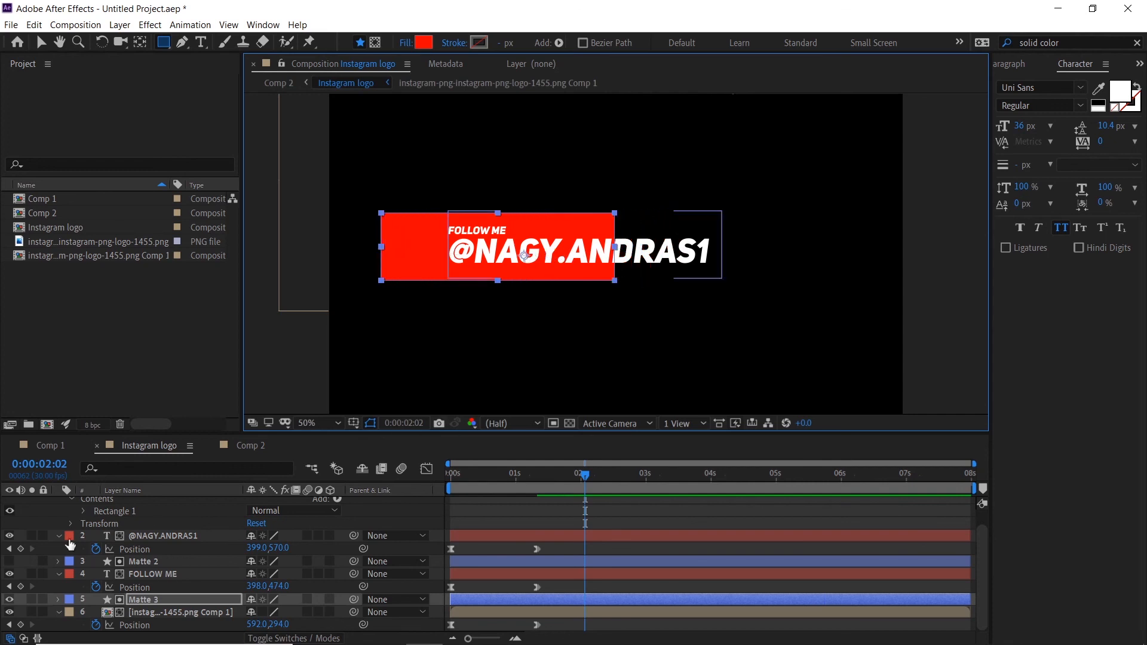
# - Hide Matte 3, nudge its rectangle closer to the logo's outer edge, and preview the animation from the first frame
pyautogui.click(10, 599)
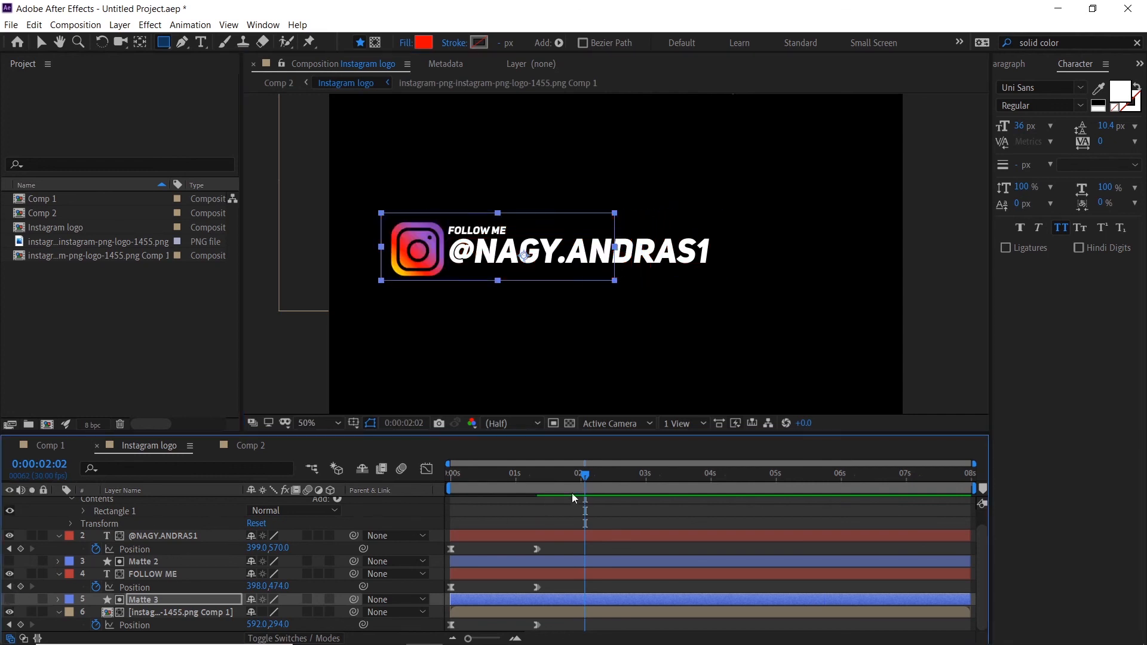
pyautogui.hotkey('shift', 'Right')
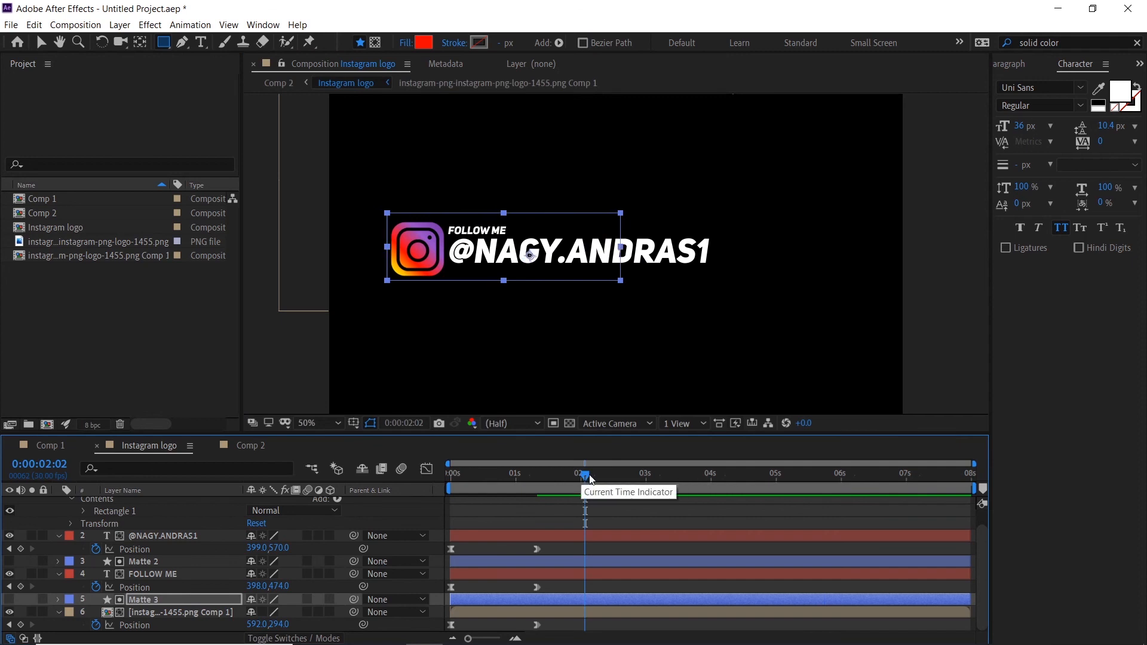
pyautogui.moveTo(582, 475); pyautogui.dragTo(371, 471)
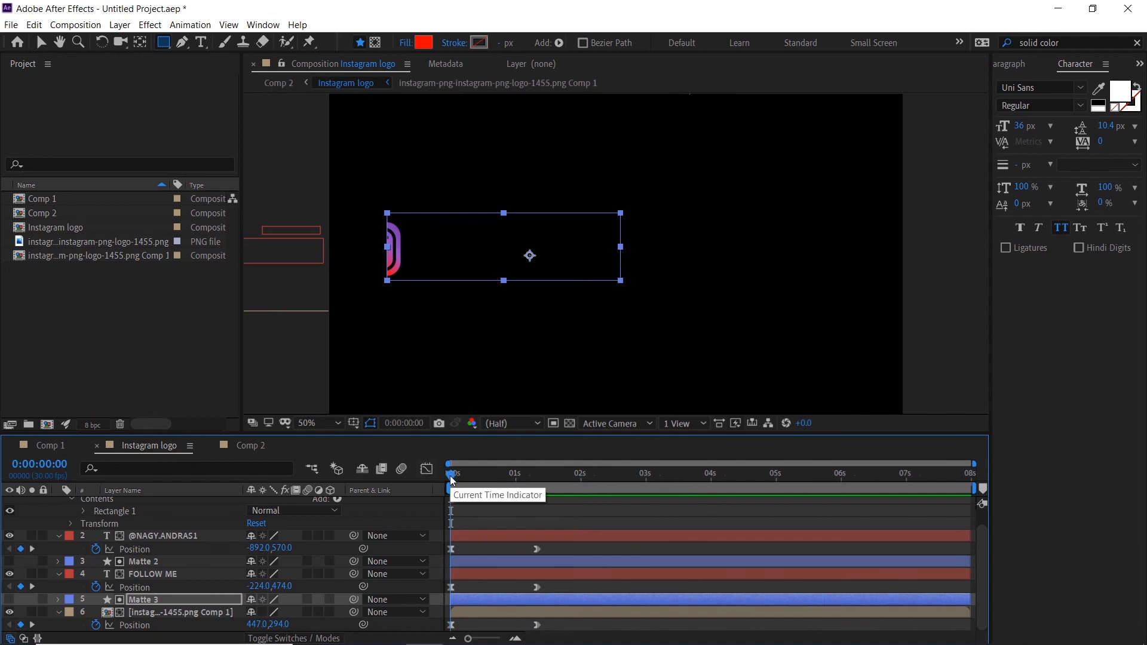
pyautogui.press('space')
pyautogui.press('space')
pyautogui.press('q')
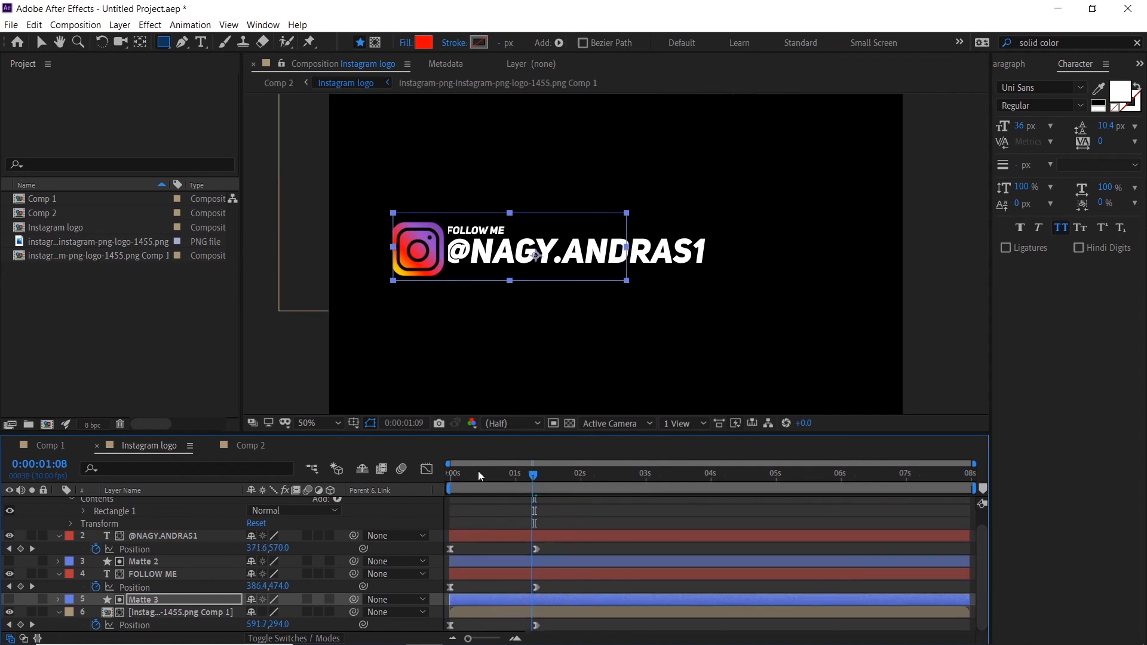
# - At 0:00:00:00, try shifting the Matte 3 rectangle towards the text until the logo is hidden, and preview the result
pyautogui.moveTo(478, 471); pyautogui.dragTo(325, 468)
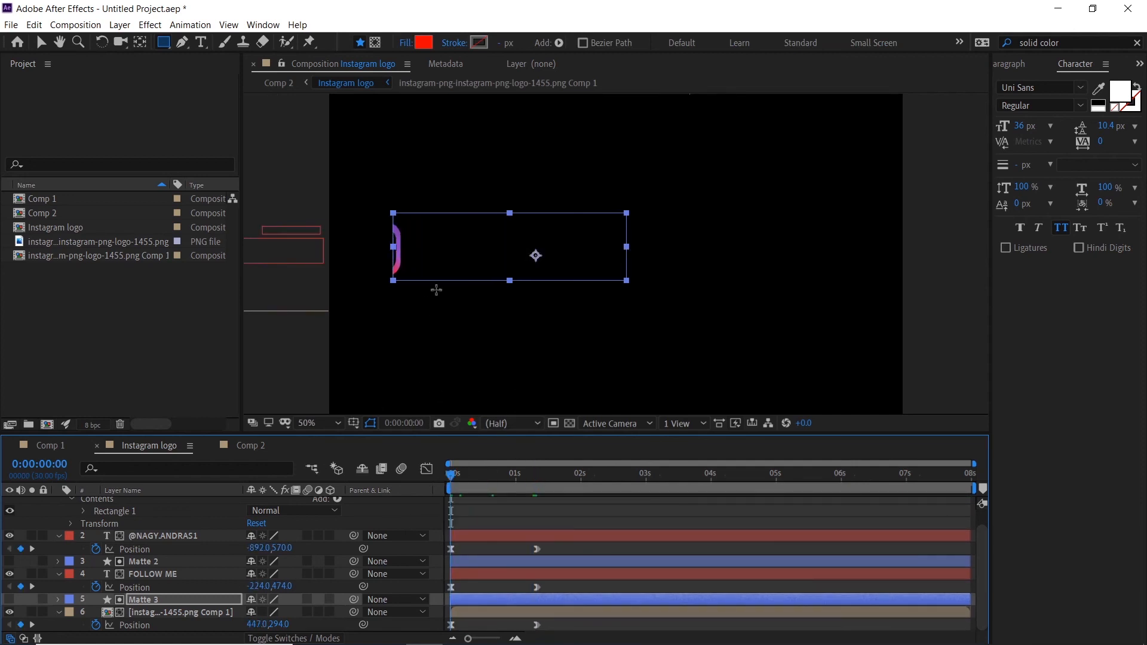
pyautogui.hotkey('shift', 'Right')
pyautogui.hotkey('shift', 'Right')
pyautogui.hotkey('shift', 'Right')
pyautogui.hotkey('shift', 'Right')
pyautogui.press('space')
pyautogui.press('space')
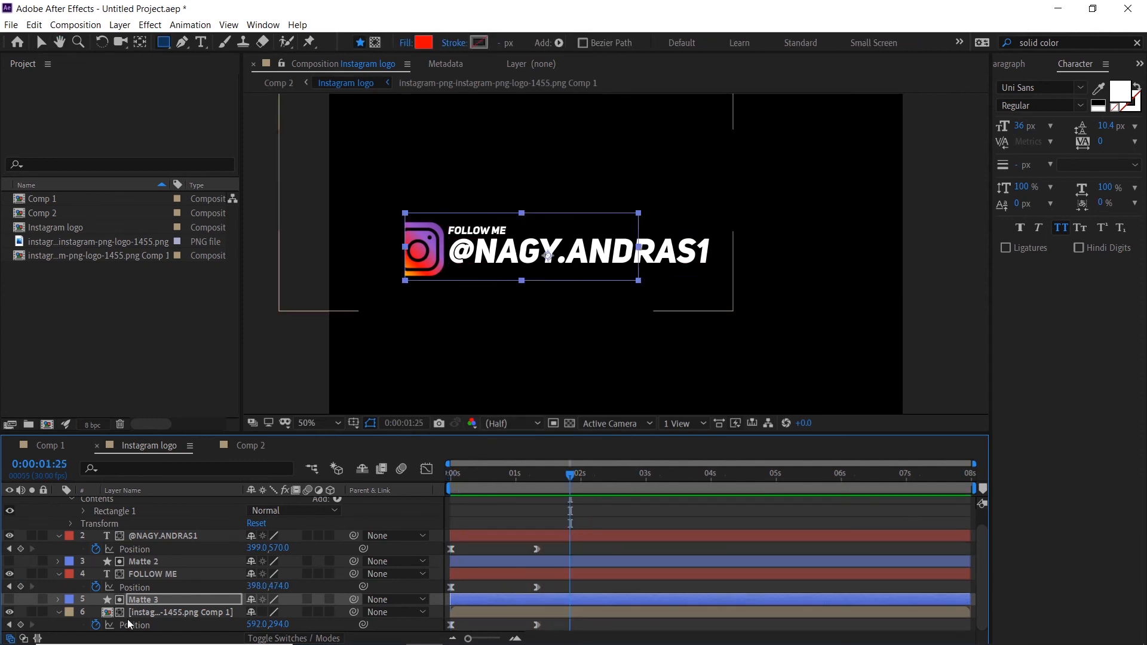
# - Try shifting the logo layer horizontally at 0:00:01:25, and delete the extra Position keyframe this adds
pyautogui.click(134, 625)
pyautogui.click(417, 259)
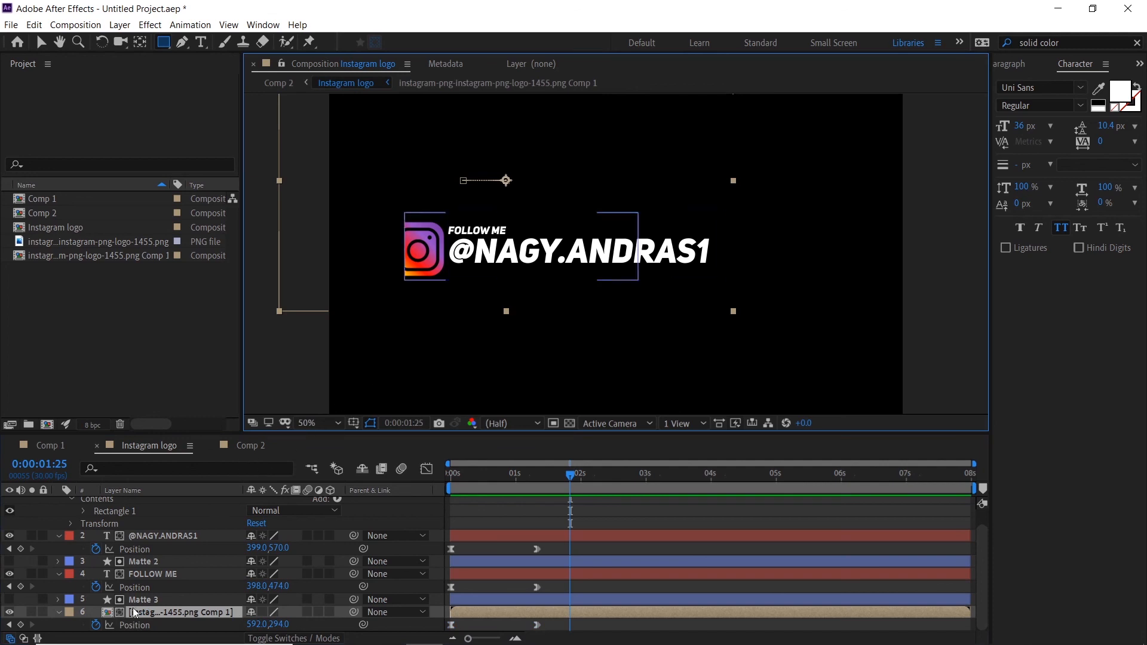
pyautogui.click(108, 617)
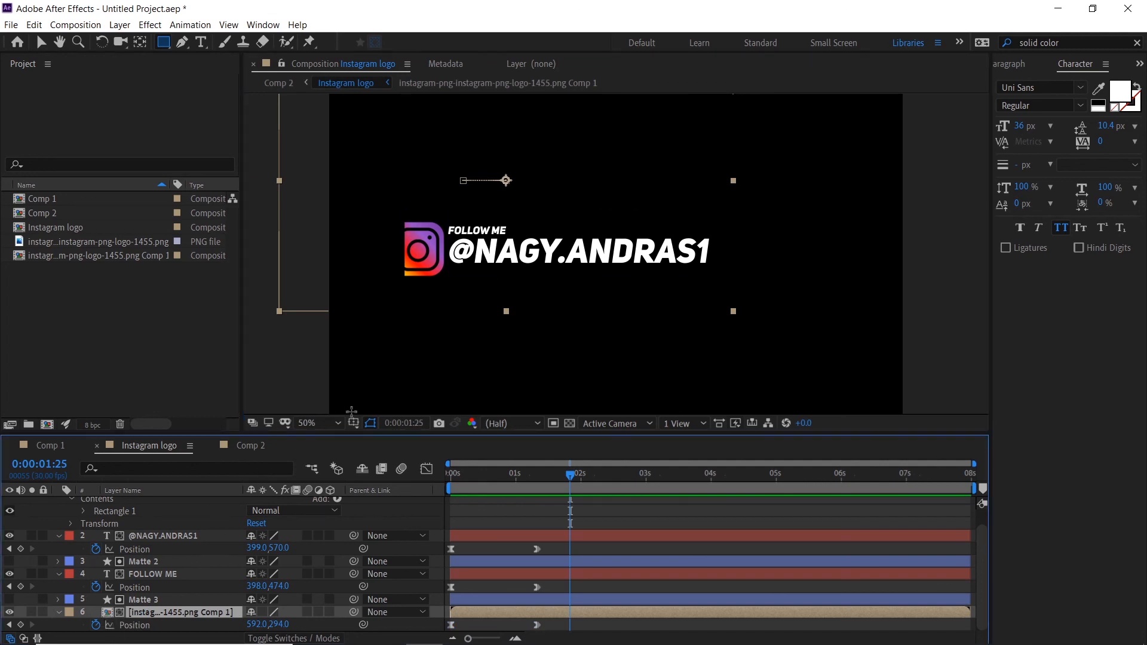
pyautogui.hotkey('shift', 'Left')
pyautogui.hotkey('shift', 'Left')
pyautogui.hotkey('shift', 'Left')
pyautogui.hotkey('shift', 'Left')
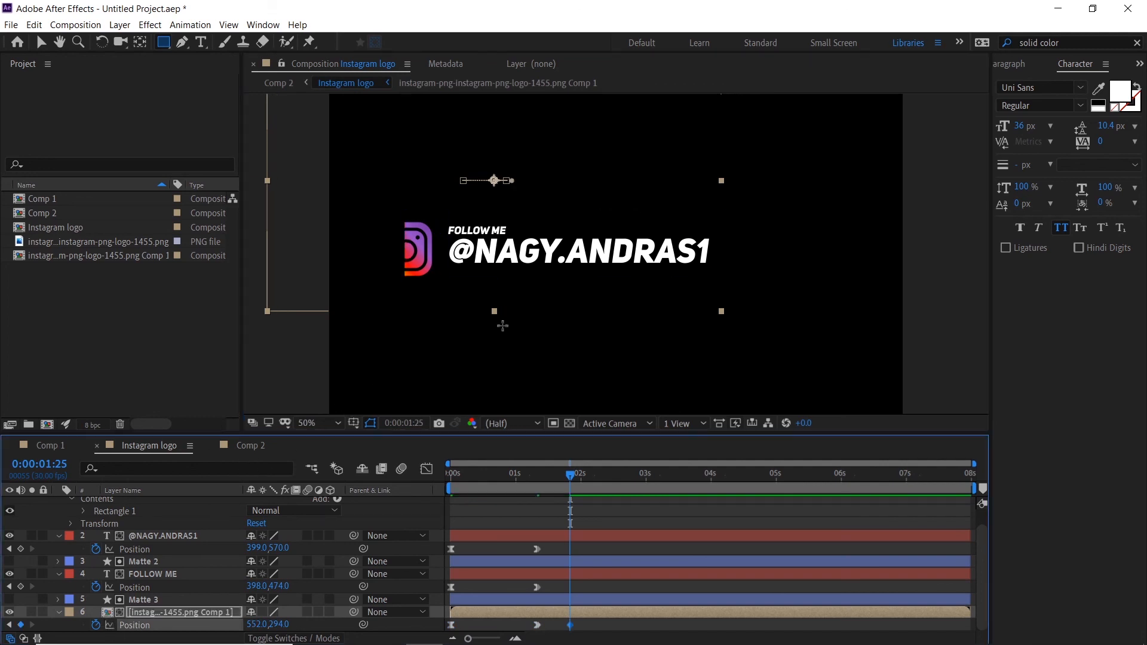
pyautogui.hotkey('shift', 'Right')
pyautogui.hotkey('shift', 'Right')
pyautogui.hotkey('shift', 'Right')
pyautogui.hotkey('shift', 'Right')
pyautogui.hotkey('shift', 'Left')
pyautogui.hotkey('shift', 'Left')
pyautogui.hotkey('shift', 'Left')
pyautogui.hotkey('shift', 'Left')
pyautogui.hotkey('shift', 'Right')
pyautogui.hotkey('shift', 'Right')
pyautogui.press('Delete')
# - At 0:00:00:00, try moving the logo towards the text, shift it back to 447, 294, and preview the animation
pyautogui.moveTo(566, 478); pyautogui.dragTo(448, 497)
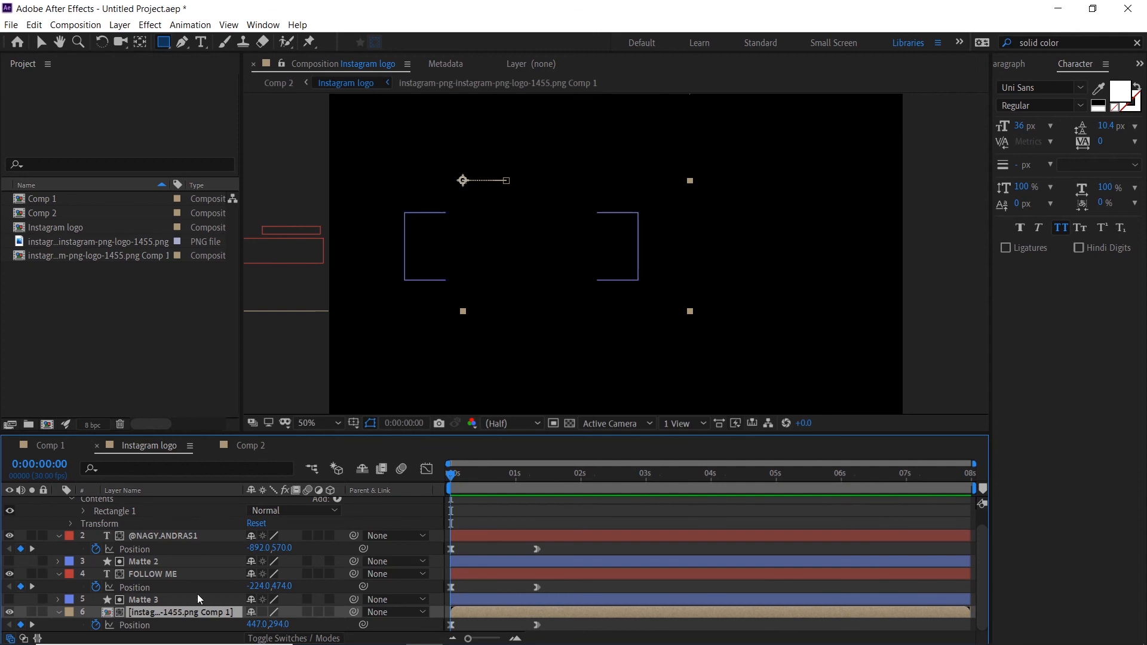
pyautogui.hotkey('shift', 'Right')
pyautogui.hotkey('shift', 'Right')
pyautogui.hotkey('shift', 'Right')
pyautogui.hotkey('shift', 'Right')
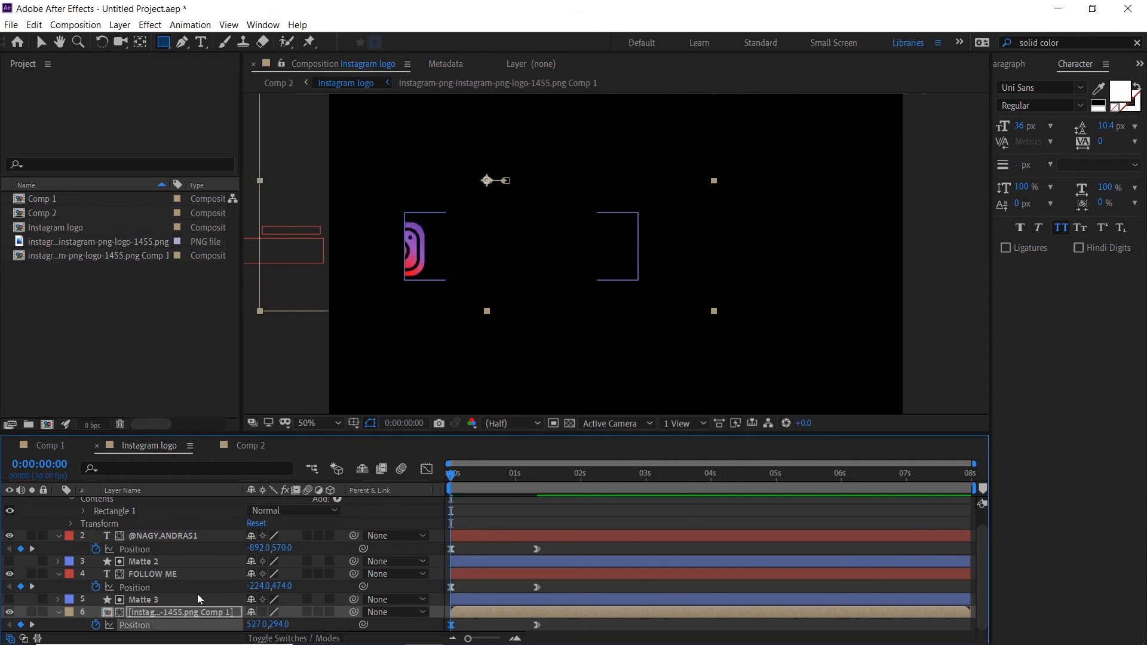
pyautogui.hotkey('shift', 'Left')
pyautogui.hotkey('shift', 'Left')
pyautogui.hotkey('shift', 'Left')
pyautogui.hotkey('shift', 'Left')
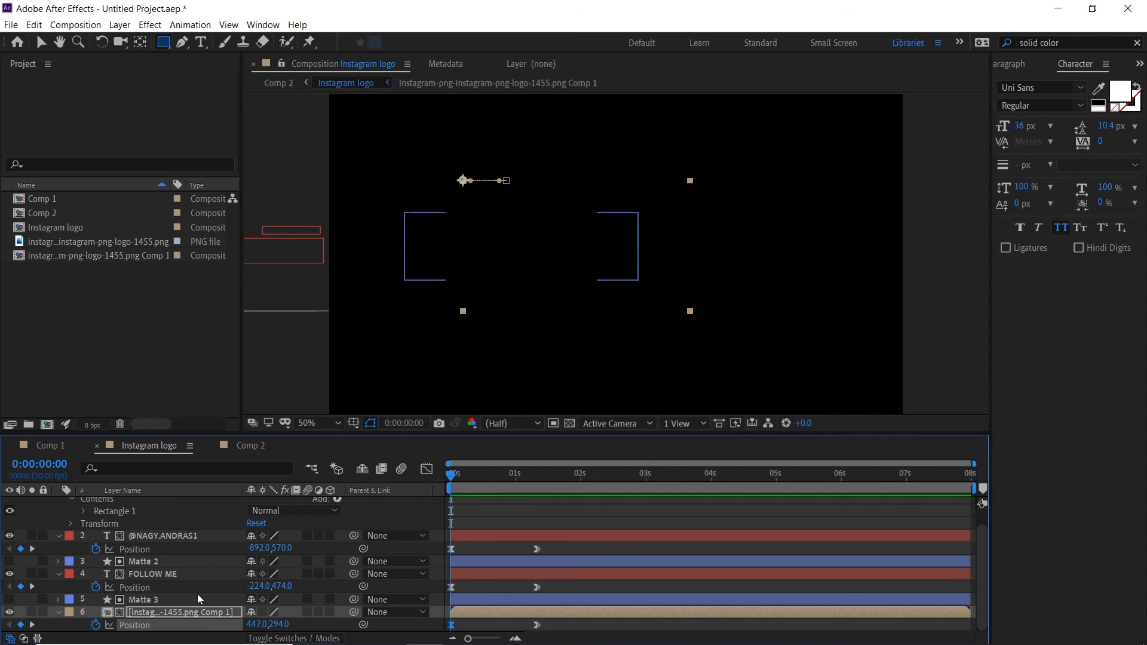
pyautogui.press('space')
pyautogui.press('space')
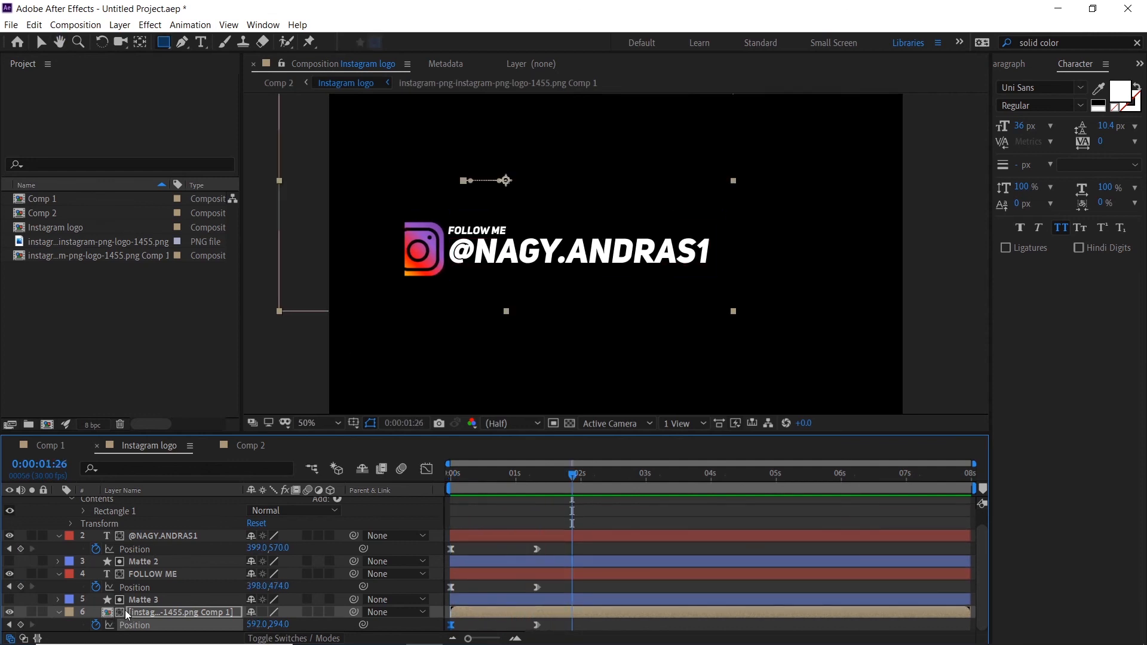
# - With the logo at its end position, shift the Matte 3 rectangle away from the text until it covers the whole logo
pyautogui.click(126, 601)
pyautogui.hotkey('shift', 'Left')
pyautogui.hotkey('shift', 'Left')
pyautogui.hotkey('shift', 'Left')
pyautogui.hotkey('shift', 'Left')
pyautogui.hotkey('shift', 'Left')
pyautogui.hotkey('shift', 'Left')
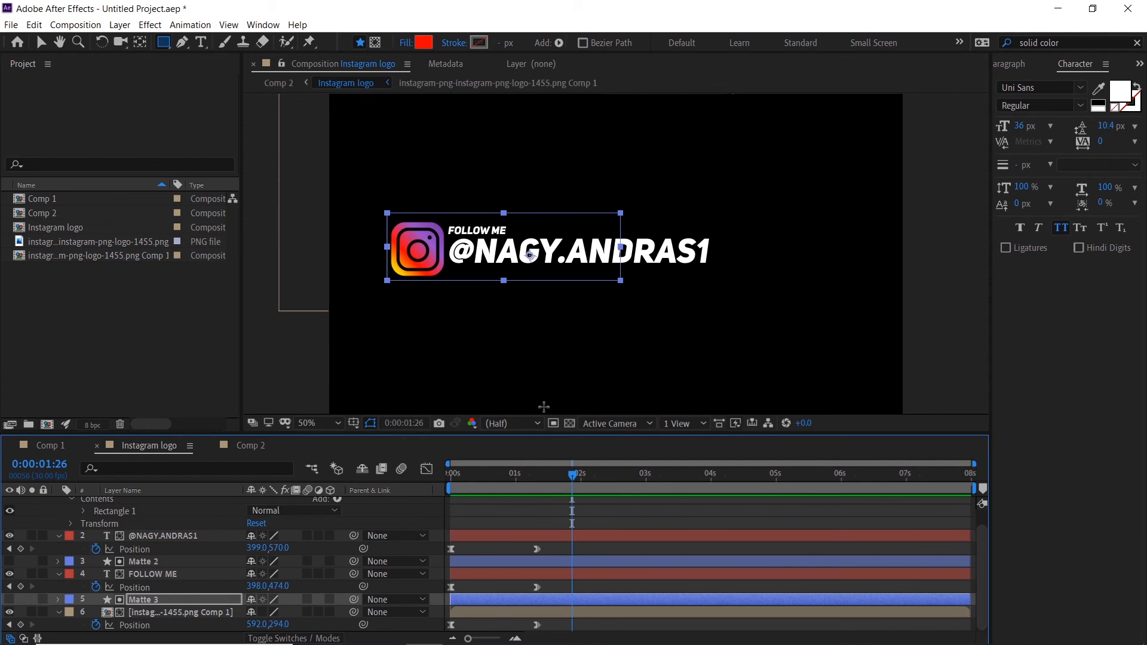
# - At 0:00:00:00, shift the logo layer's Position to 387, 294 so it starts fully outside the matte, and preview the animation
pyautogui.moveTo(495, 477); pyautogui.dragTo(321, 475)
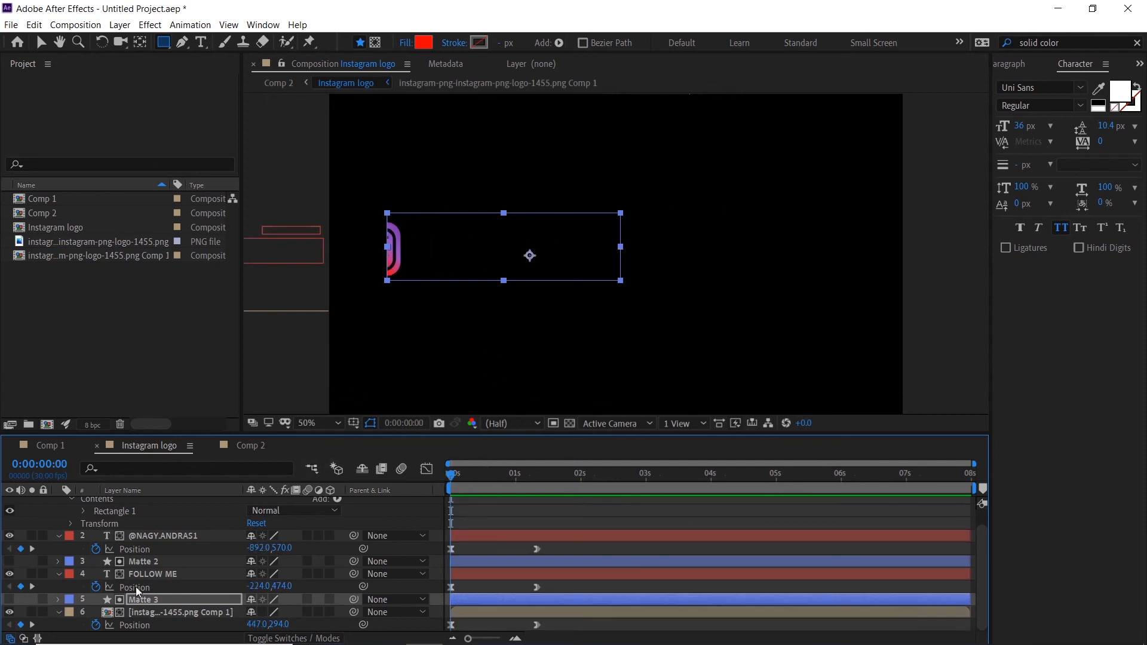
pyautogui.click(137, 613)
pyautogui.hotkey('shift', 'Left')
pyautogui.hotkey('shift', 'Left')
pyautogui.hotkey('shift', 'Left')
pyautogui.hotkey('shift', 'Left')
pyautogui.hotkey('shift', 'Left')
pyautogui.hotkey('shift', 'Left')
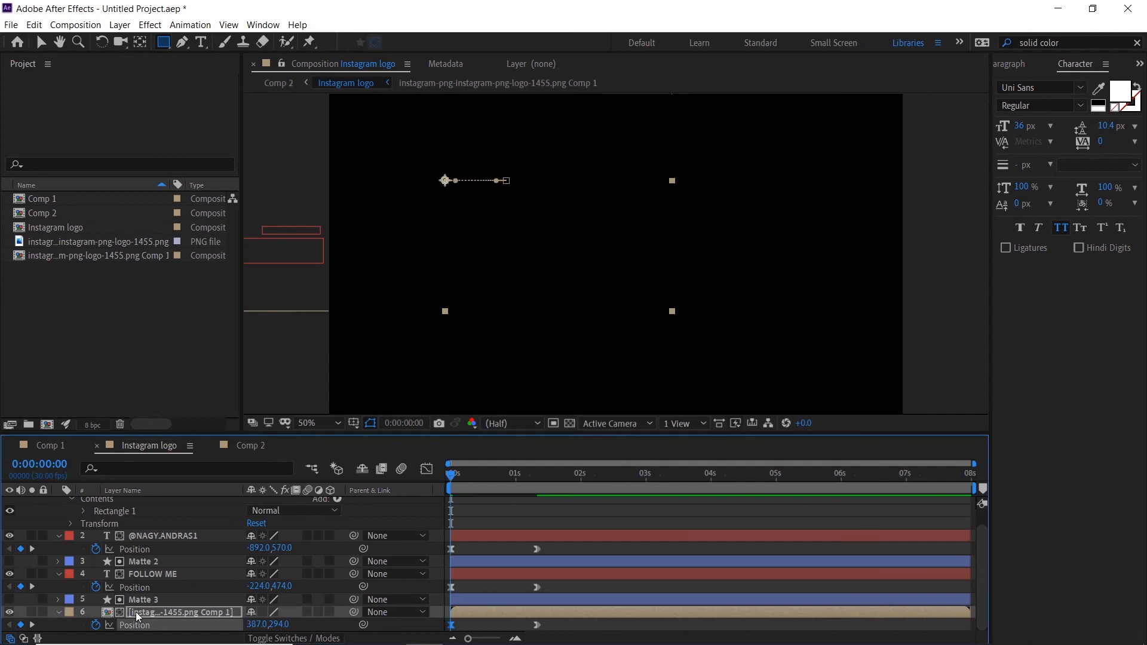
pyautogui.press('space')
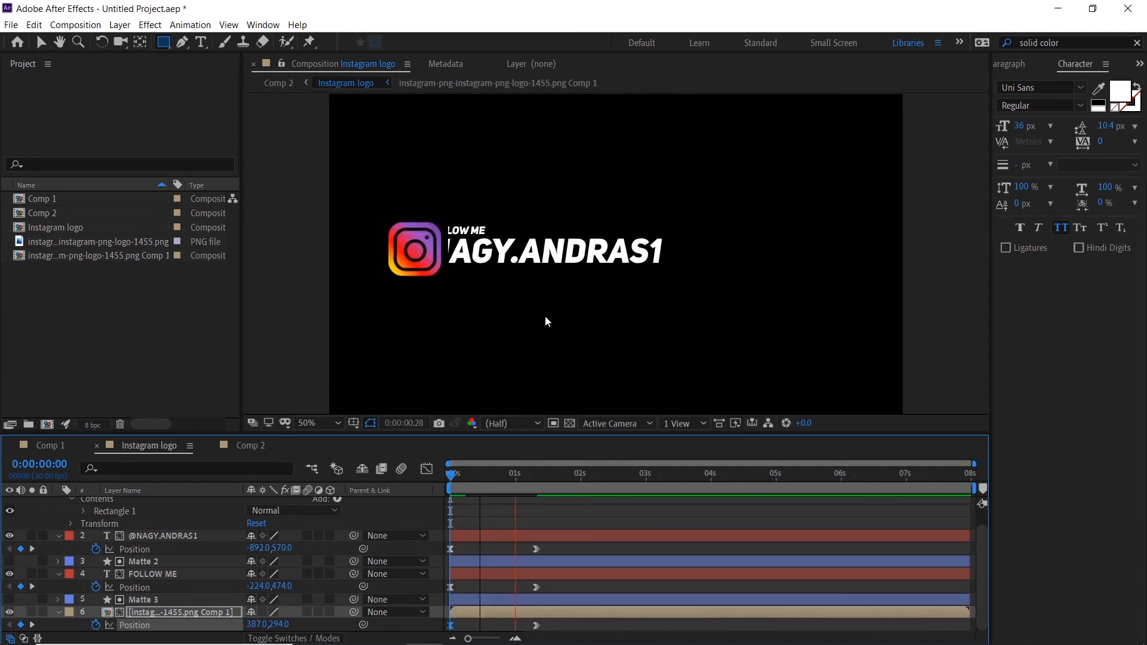
pyautogui.press('space')
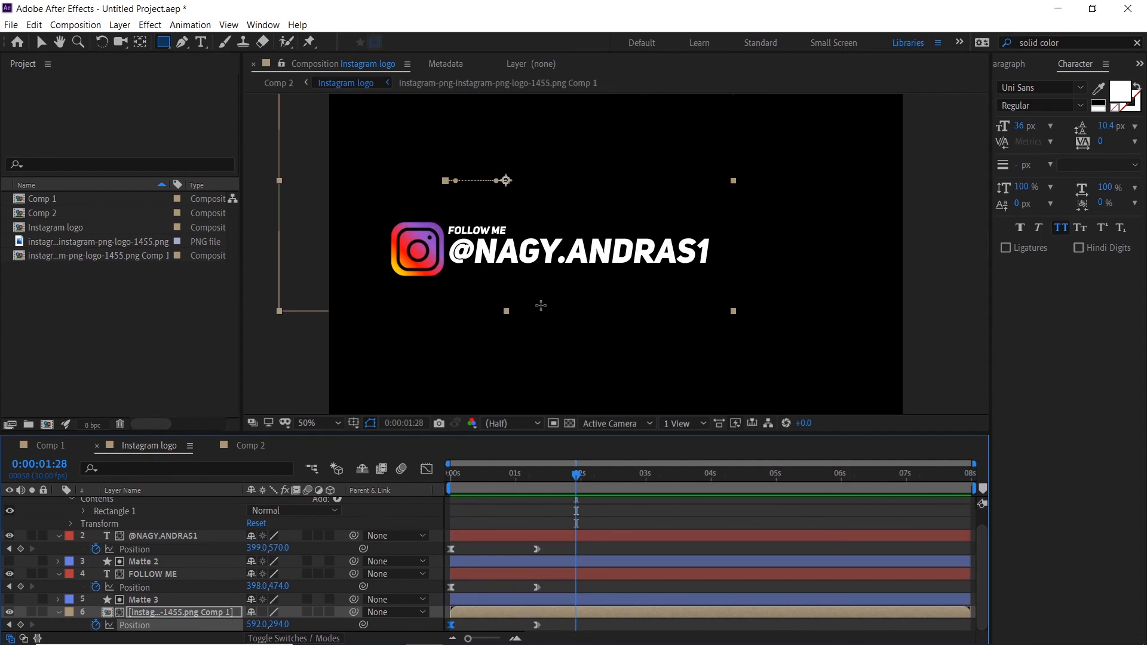